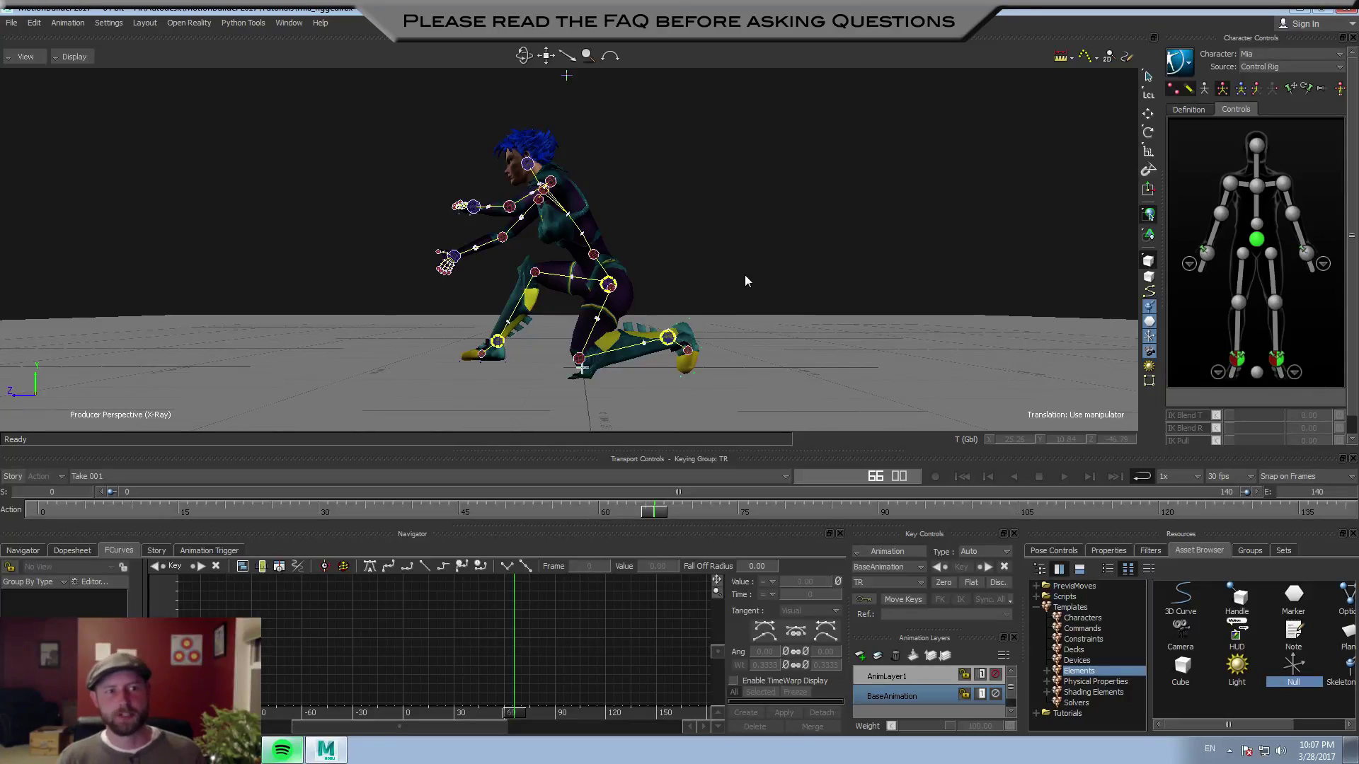
Examine the kneeling character's hips, left ankle effector and back foot from both sides
left_click(607, 285)
left_click_drag(654, 284, 695, 298, "alt")
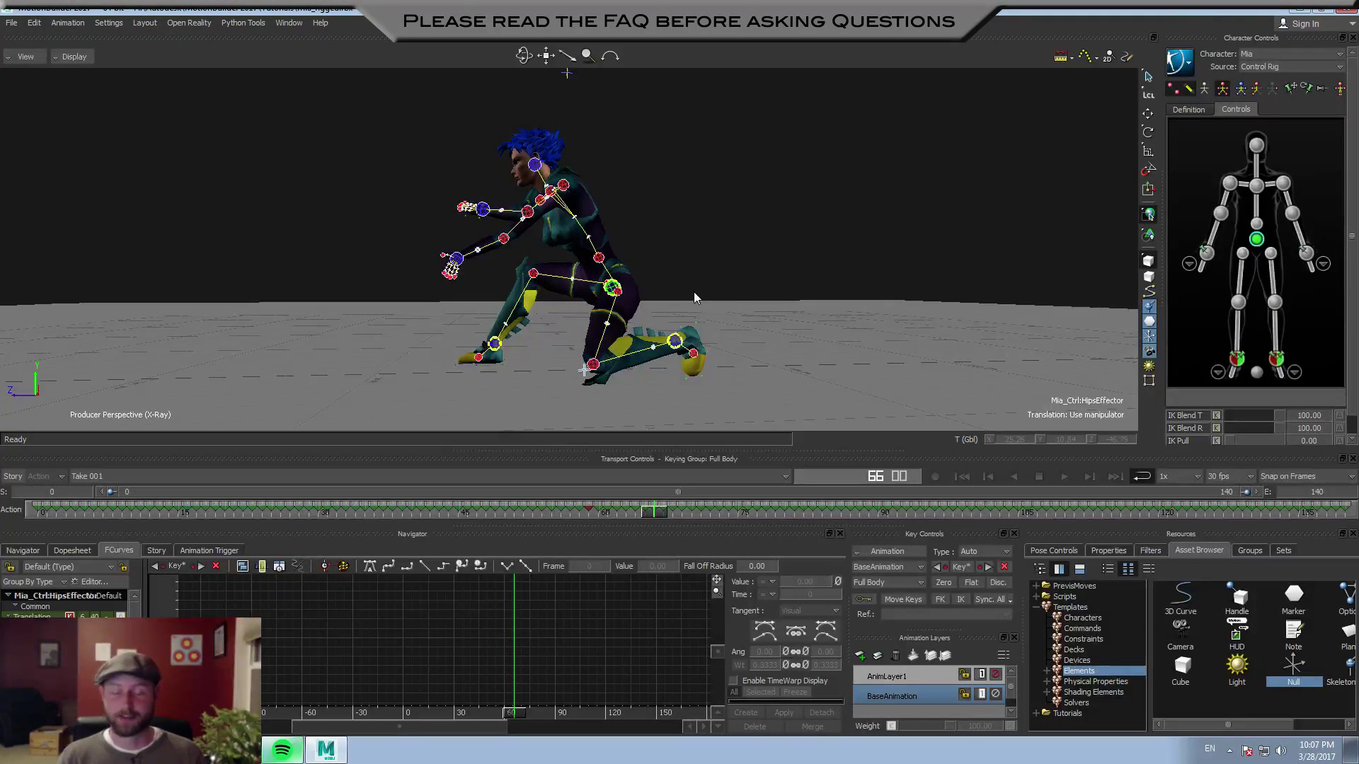
left_click_drag(710, 248, 700, 312, "alt")
left_click(692, 342)
middle_click_drag(703, 295, 704, 281, "alt")
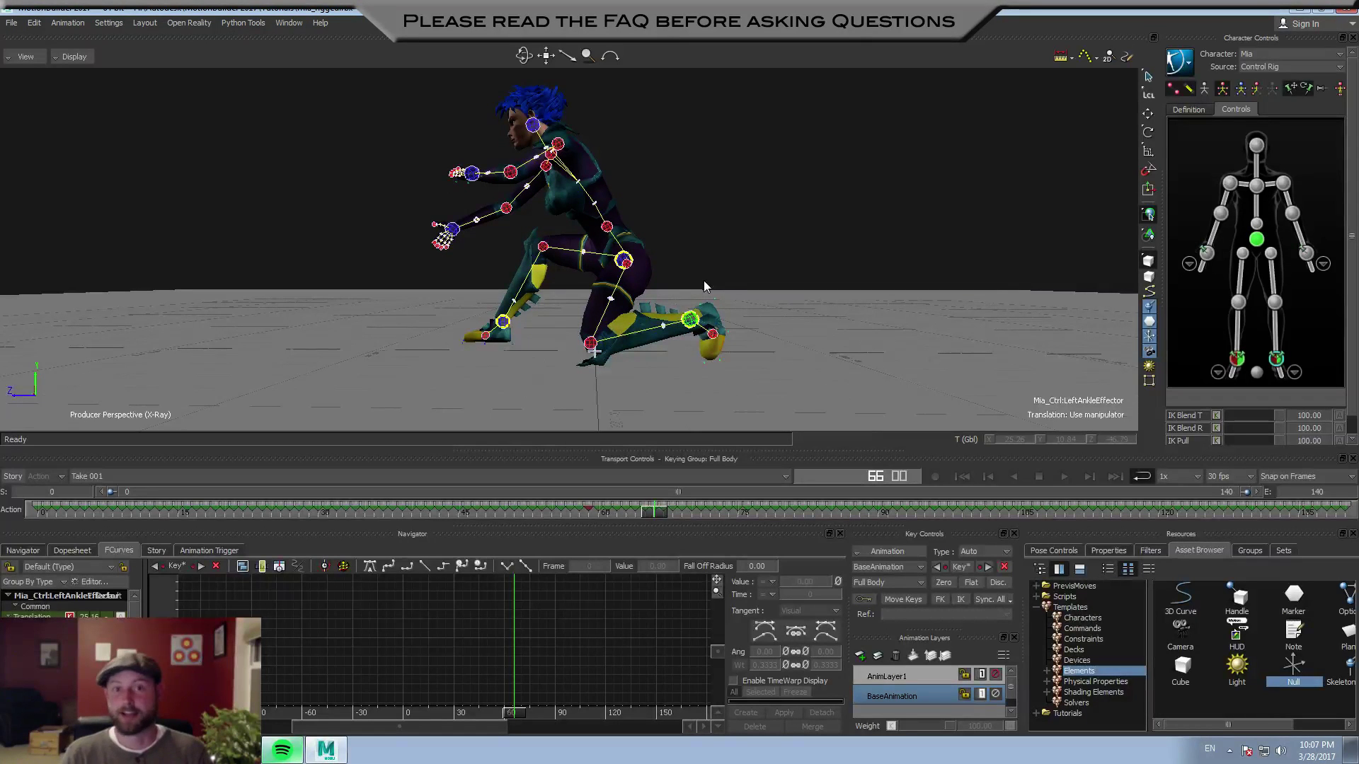
mouse_move(672, 274)
left_mouse_down("alt")
mouse_move(708, 266)
mouse_move(664, 268)
left_mouse_up("alt")
middle_click_drag(664, 268, 661, 295, "alt")
left_click_drag(662, 301, 661, 290, "alt")
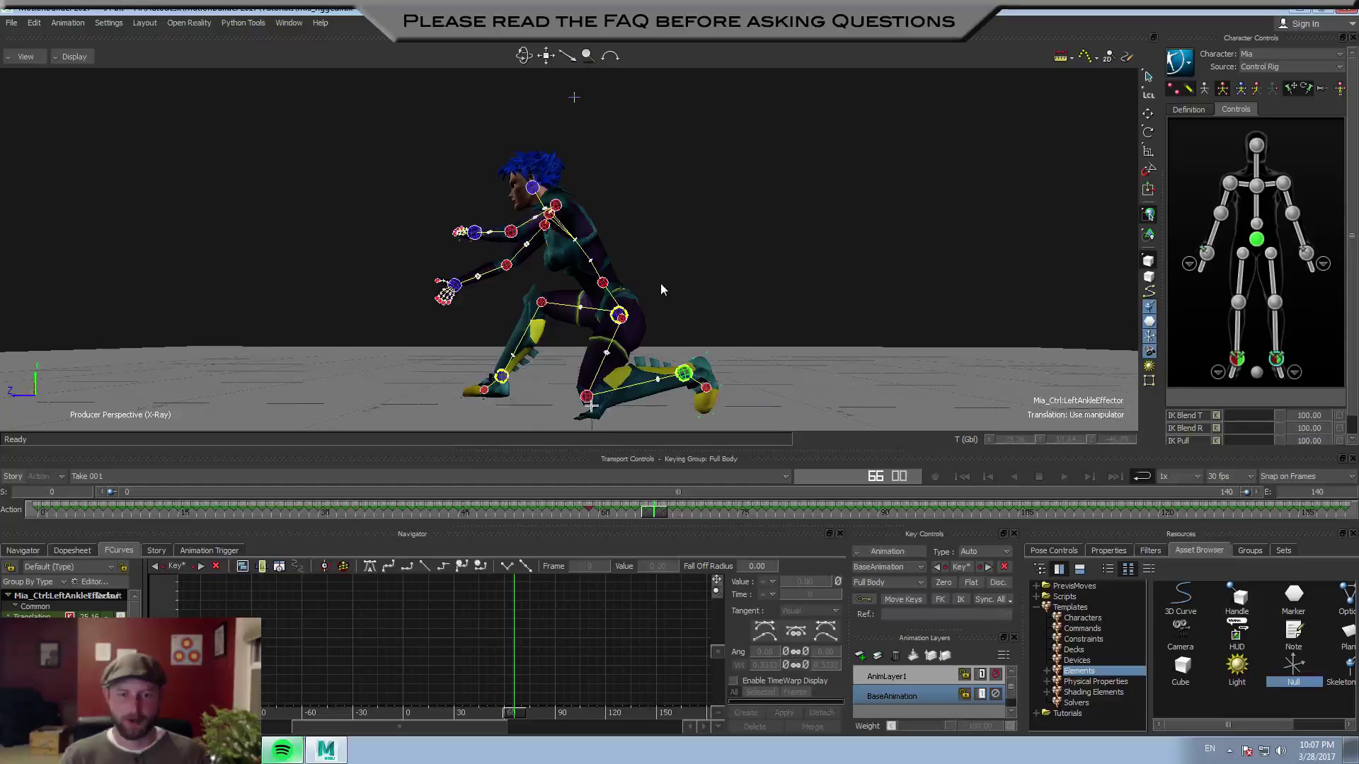
left_click(704, 279)
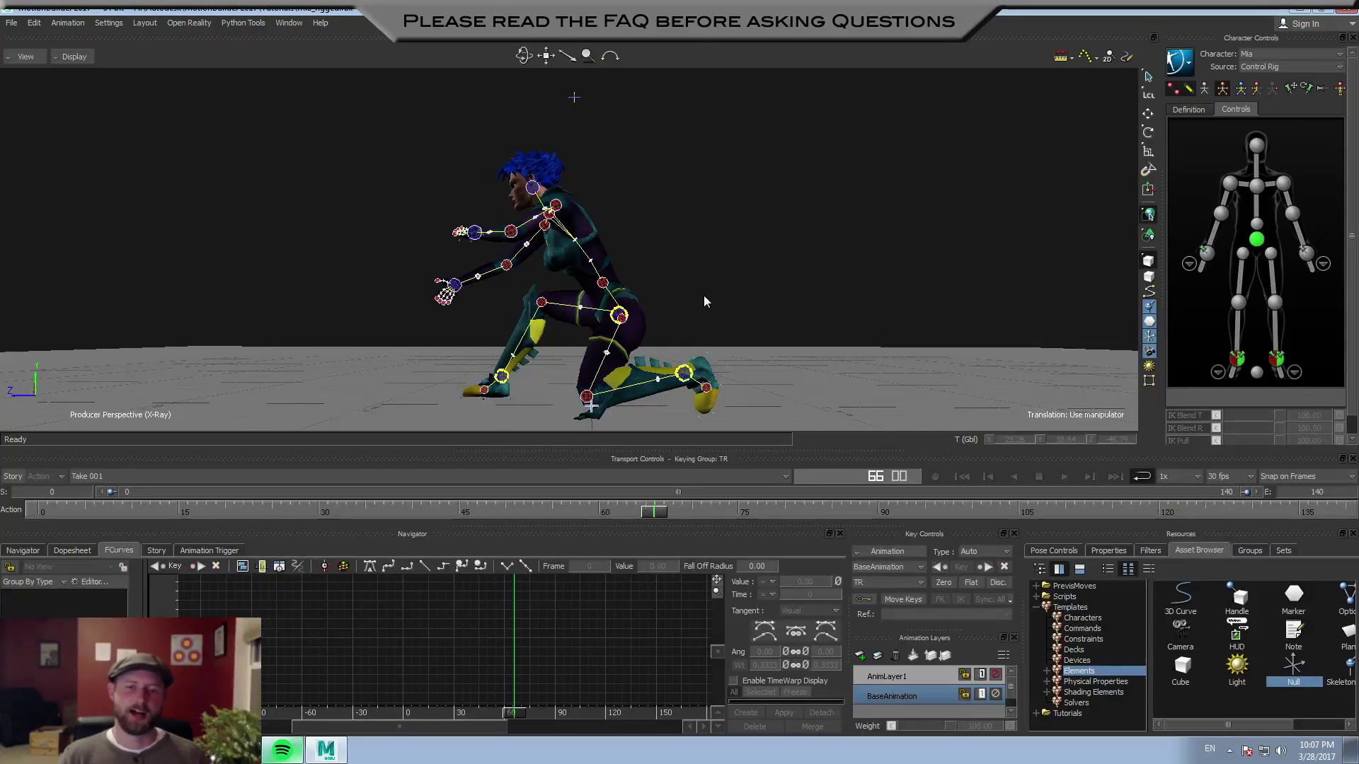
left_click_drag(705, 282, 865, 303, "alt")
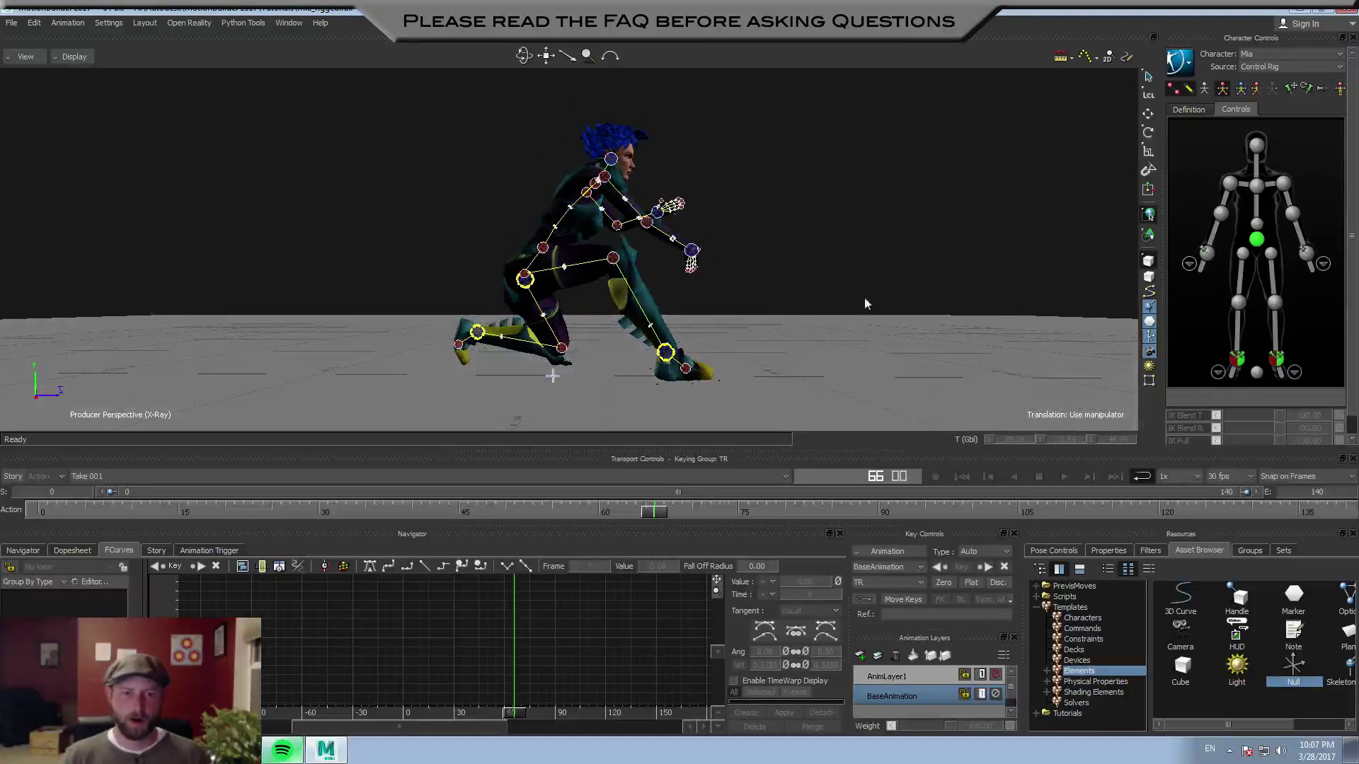
Play the take in models-only display and examine how the kneeling leg's foot meets the floor, finishing in X-Ray display
left_click_drag(76, 509, 4, 513)
key("space")
key("ctrl+a")
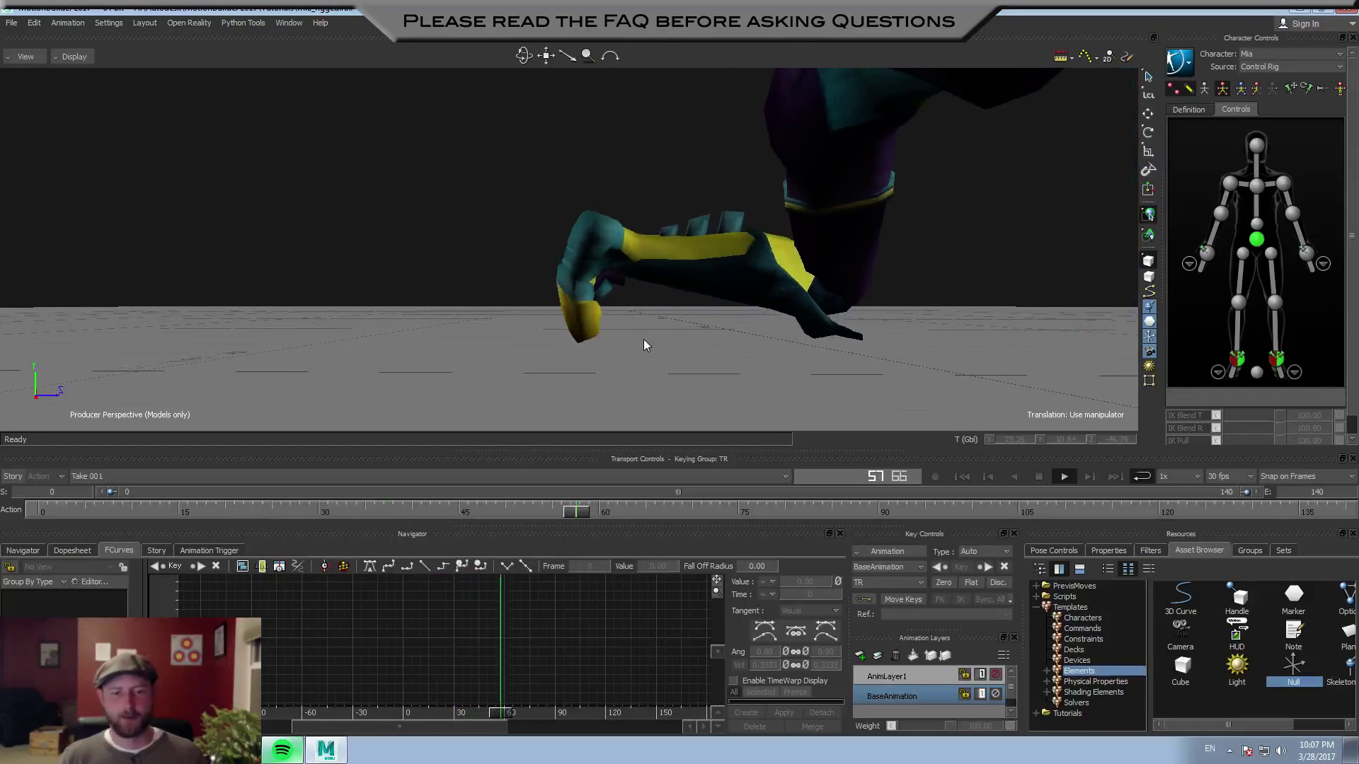
left_click_drag(484, 329, 627, 325, "ctrl+shift")
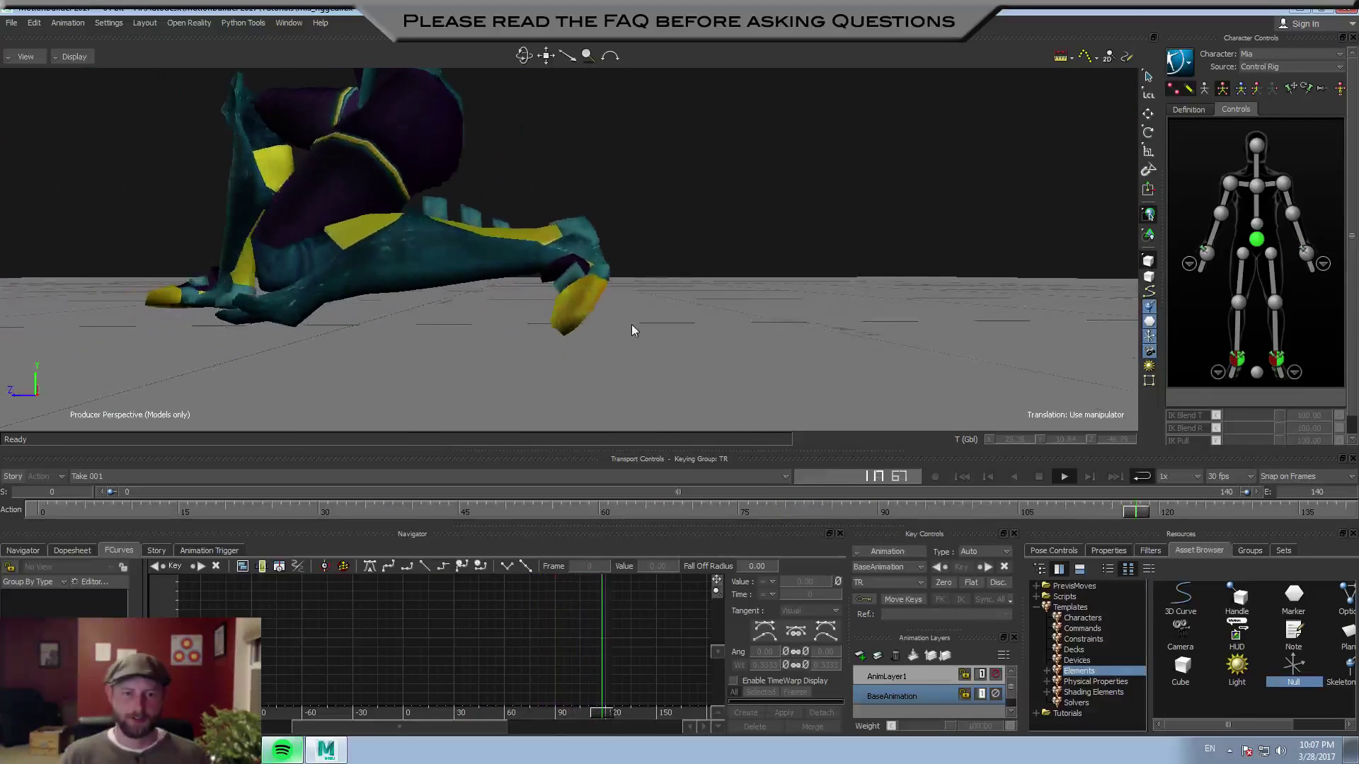
left_click(631, 324)
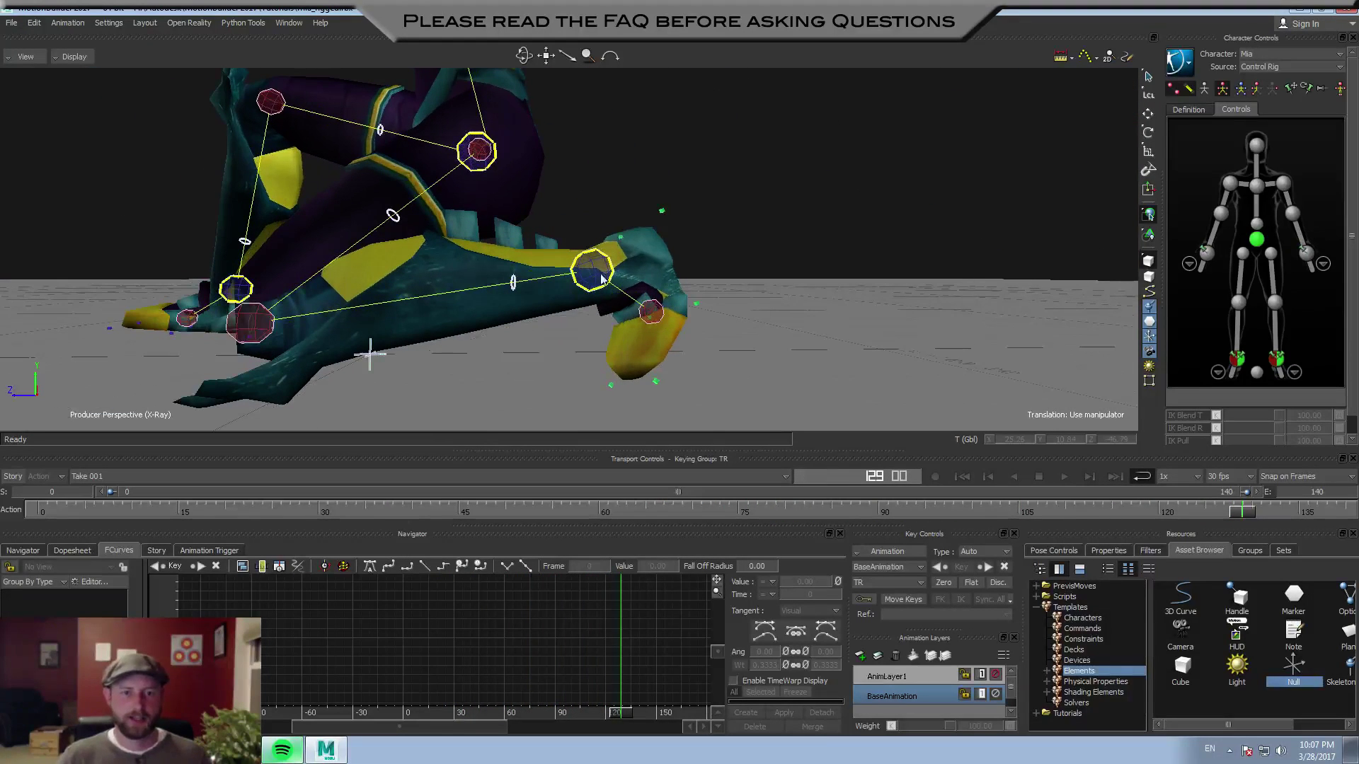
Try translating the left foot effector freehand, undo the move and deselect the effector
left_click(652, 318)
key("r")
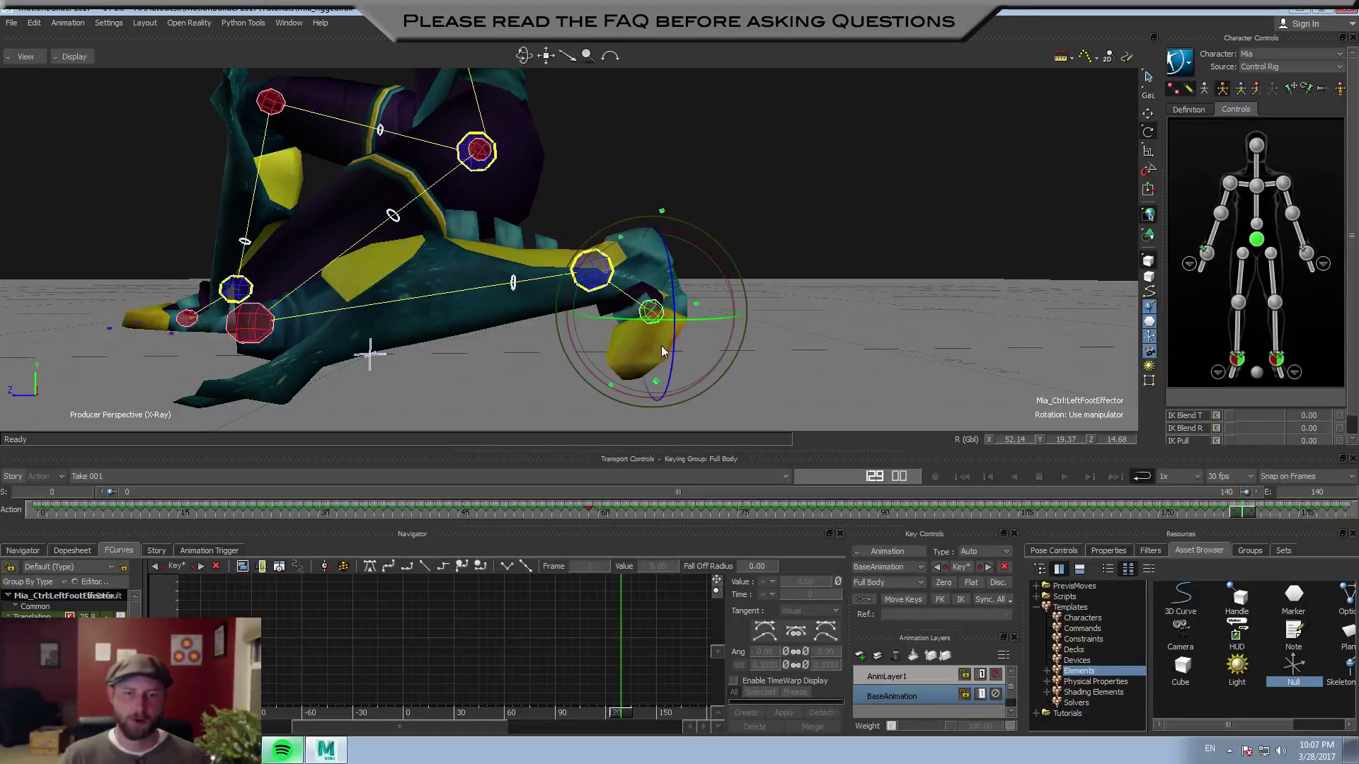
key("t")
left_click_drag(655, 315, 598, 283)
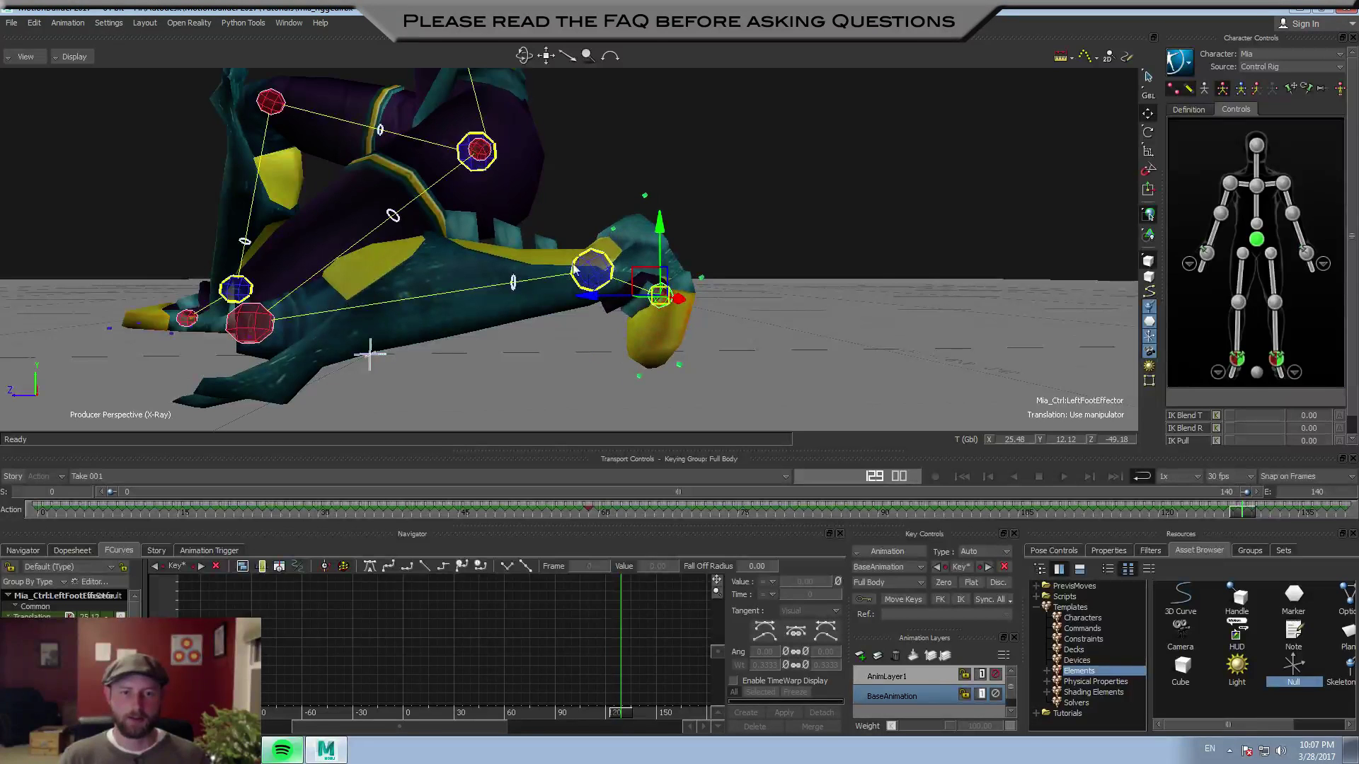
key("ctrl+z")
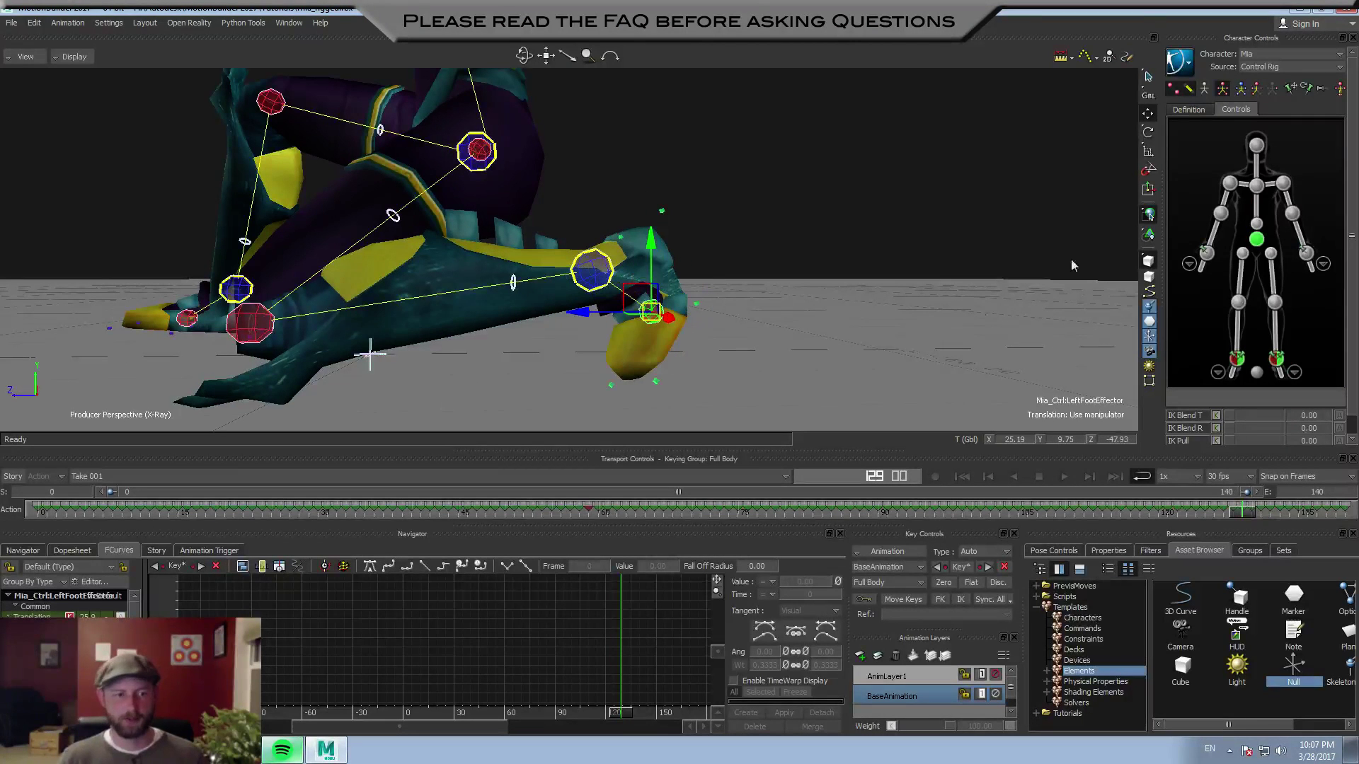
left_click(864, 195)
left_click_drag(864, 195, 811, 221, "ctrl+shift")
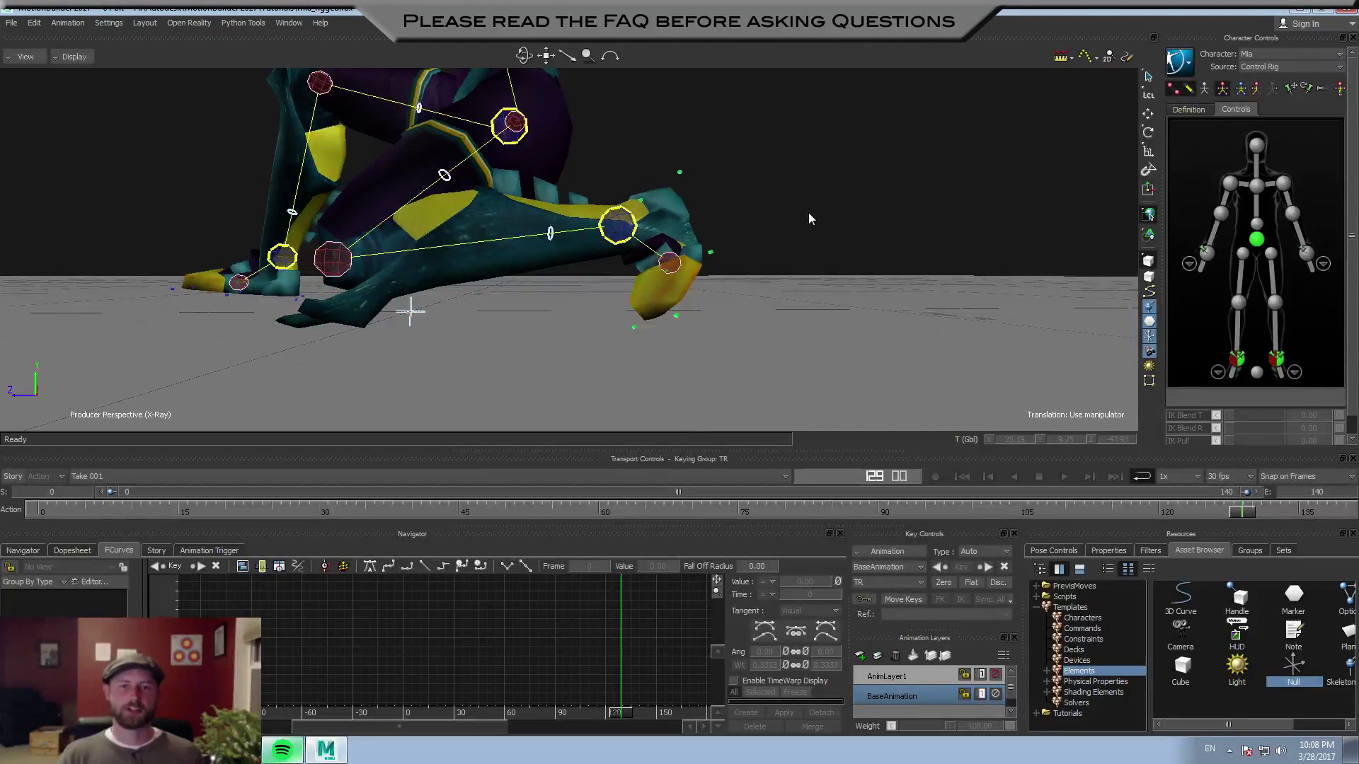
Flatten the left ankle effector's Z translation curve across the whole take
left_click(631, 228)
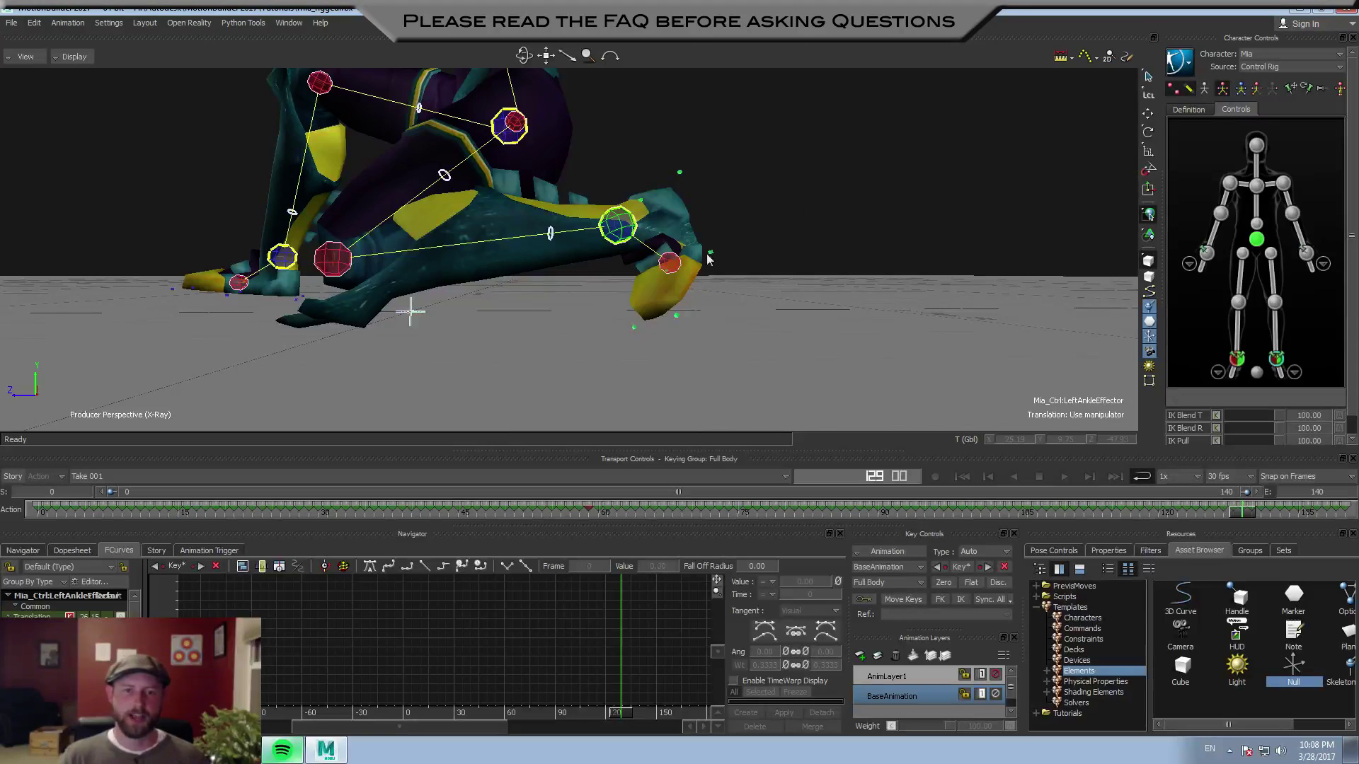
left_click_drag(632, 230, 784, 245, "ctrl")
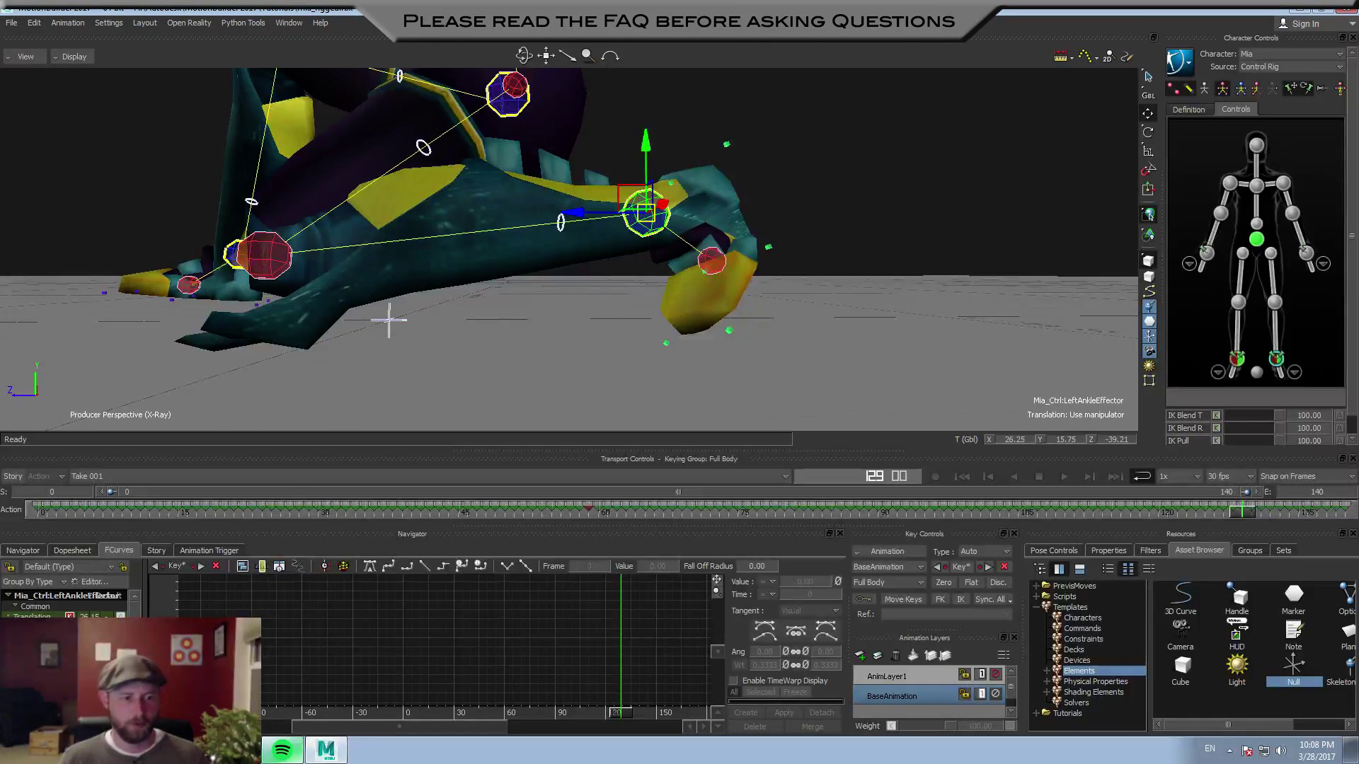
left_click(38, 649)
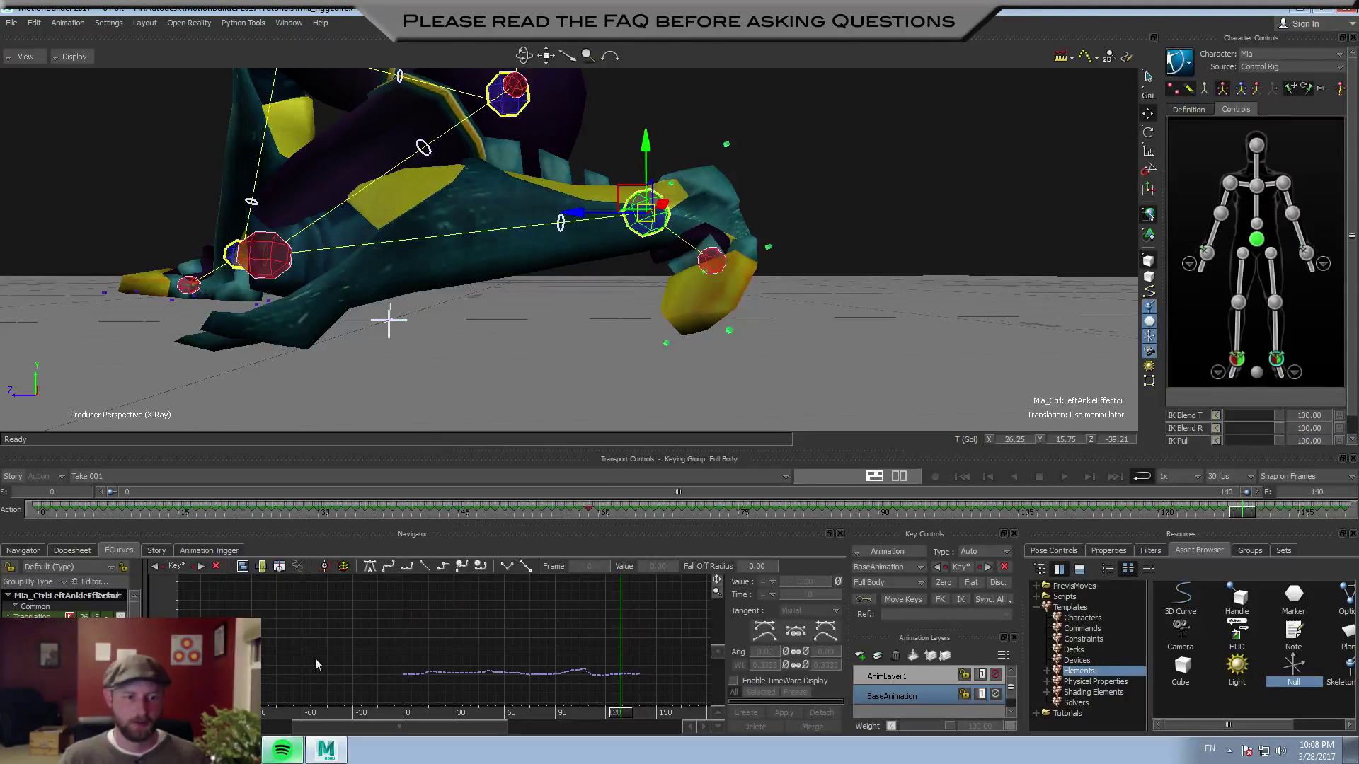
left_click_drag(510, 648, 502, 645, "shift")
left_click_drag(351, 637, 668, 698)
key("f")
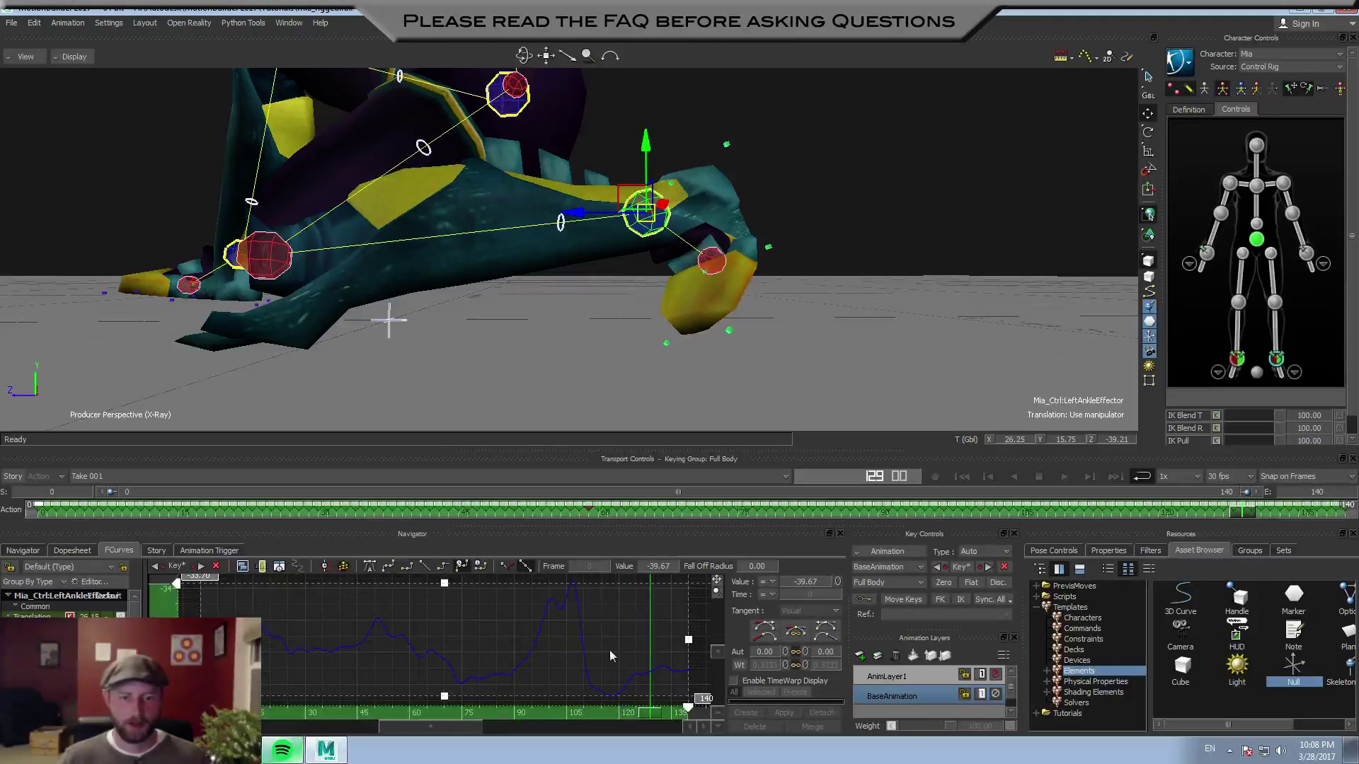
left_click_drag(493, 583, 526, 691)
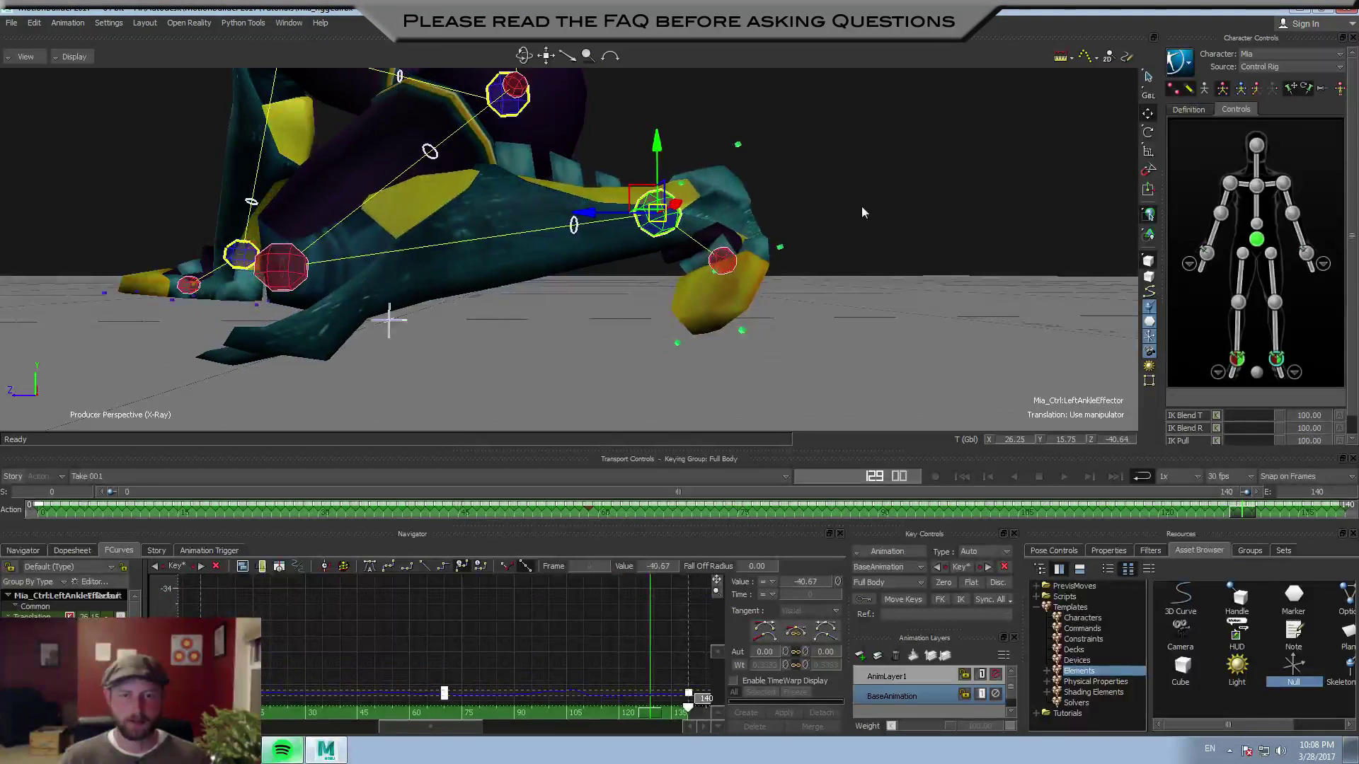
Play the take backward and forward to check the left foot's contact with the floor
left_click(98, 181)
key("ctrl+shift+space")
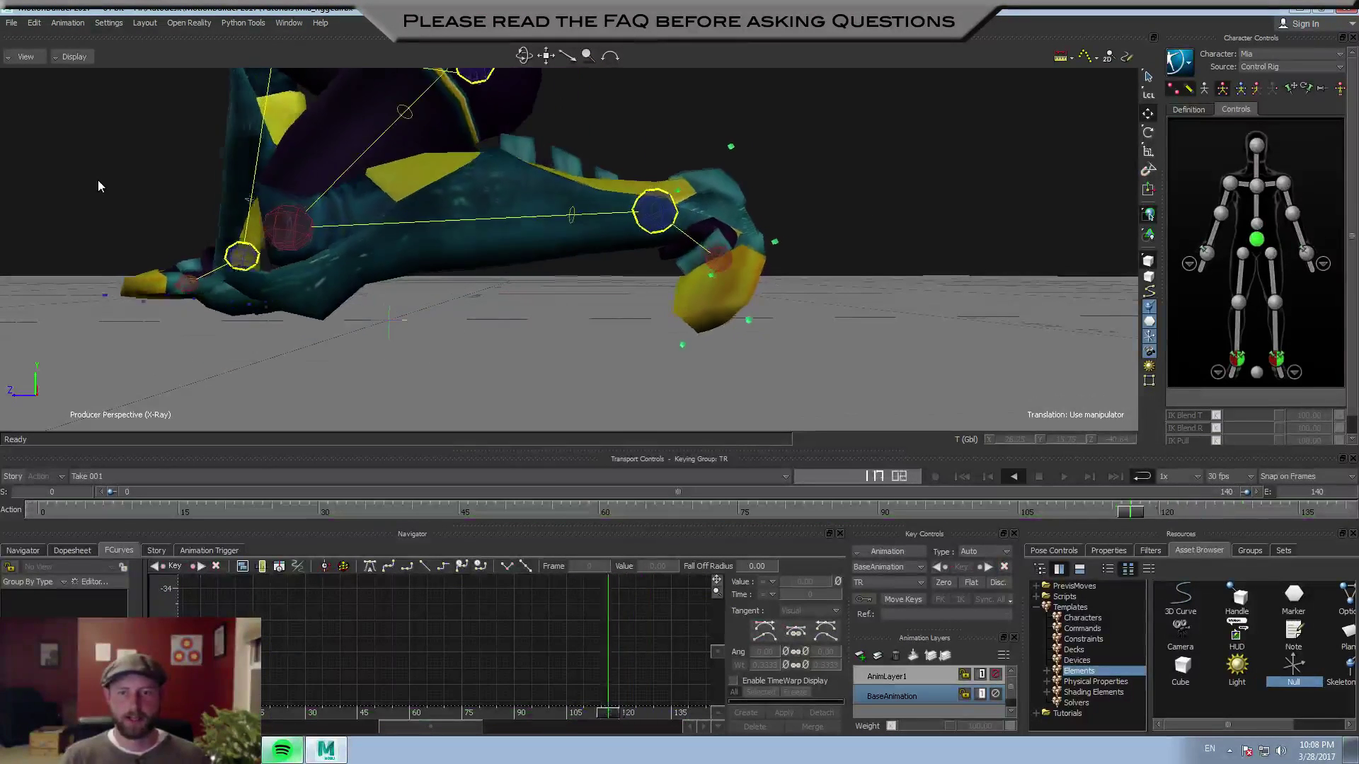
key("ctrl+space")
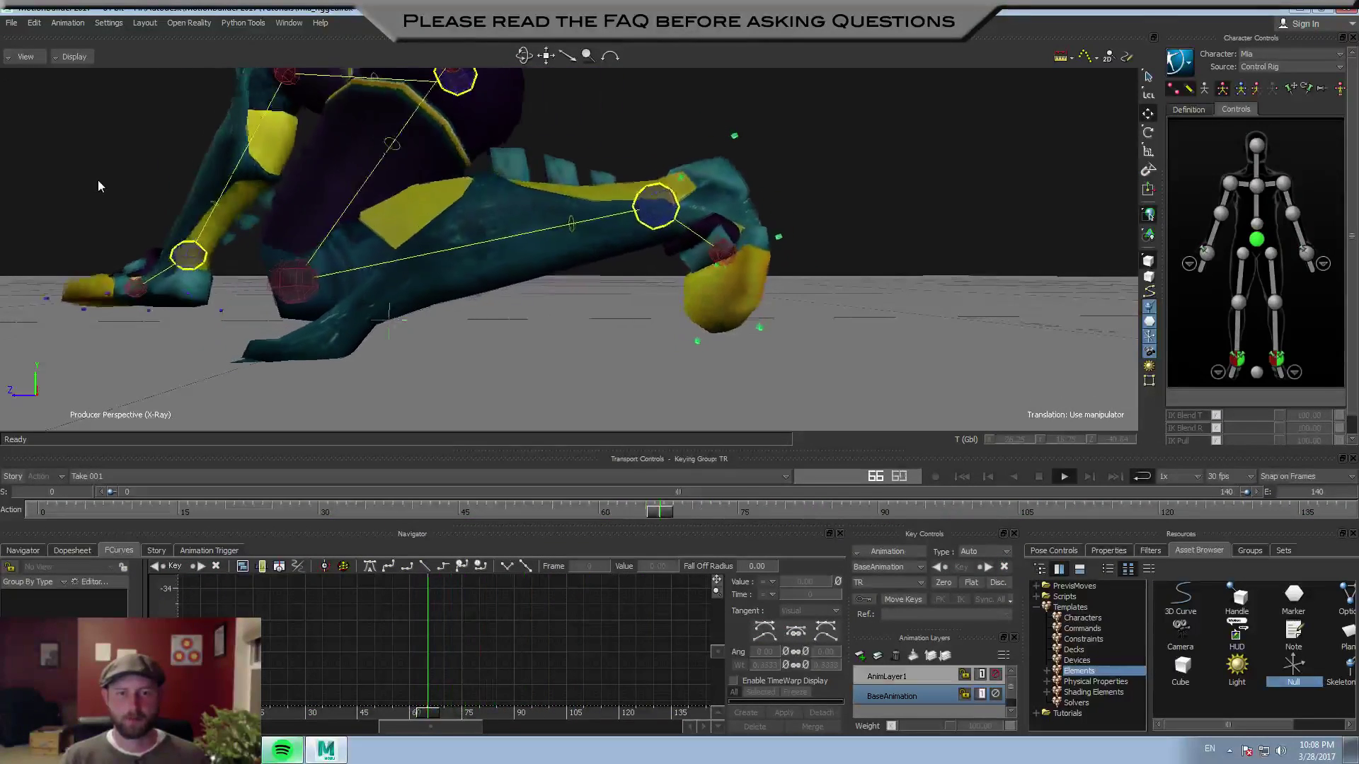
key("space")
Undo the flattening of the left ankle effector's translation curve
left_click(659, 215)
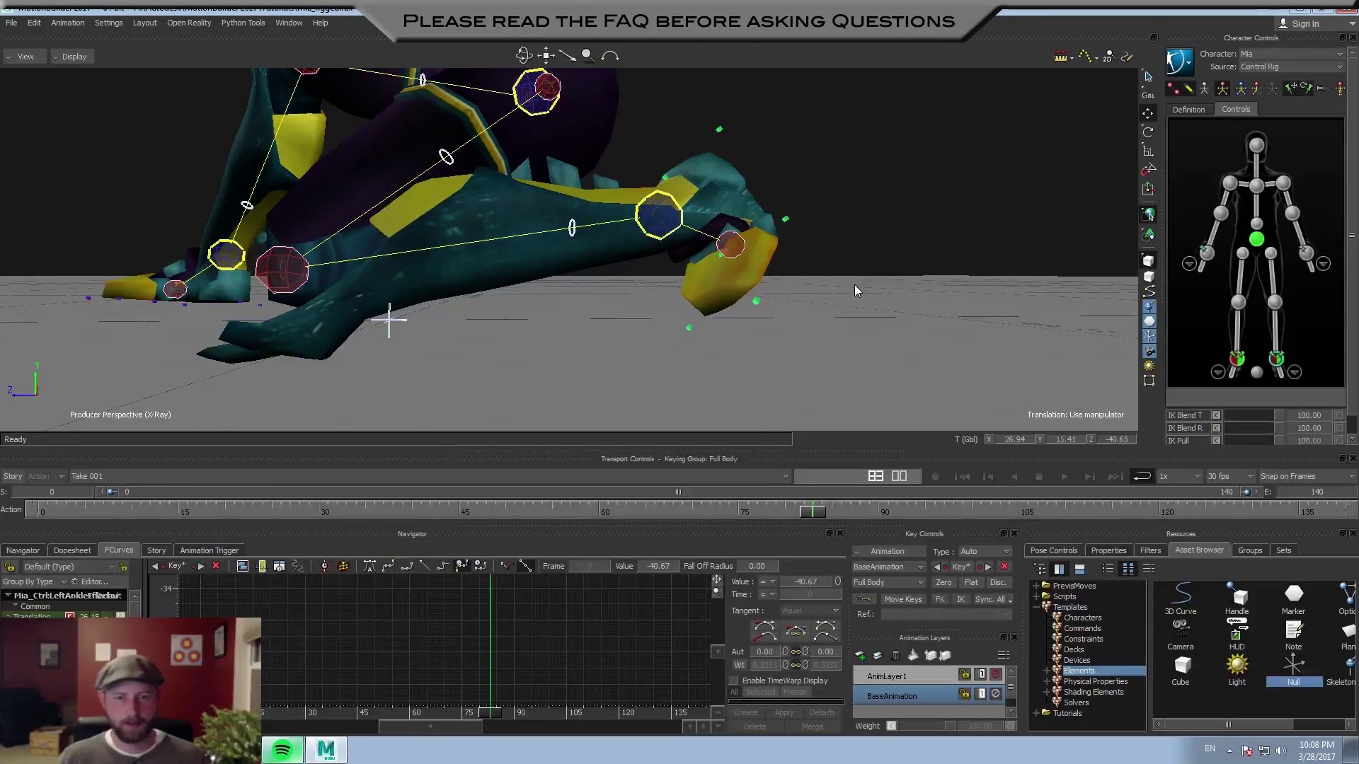
left_click(904, 201)
left_click_drag(904, 201, 842, 192, "ctrl+shift")
left_click(584, 241)
left_click_drag(789, 279, 764, 211, "ctrl+shift")
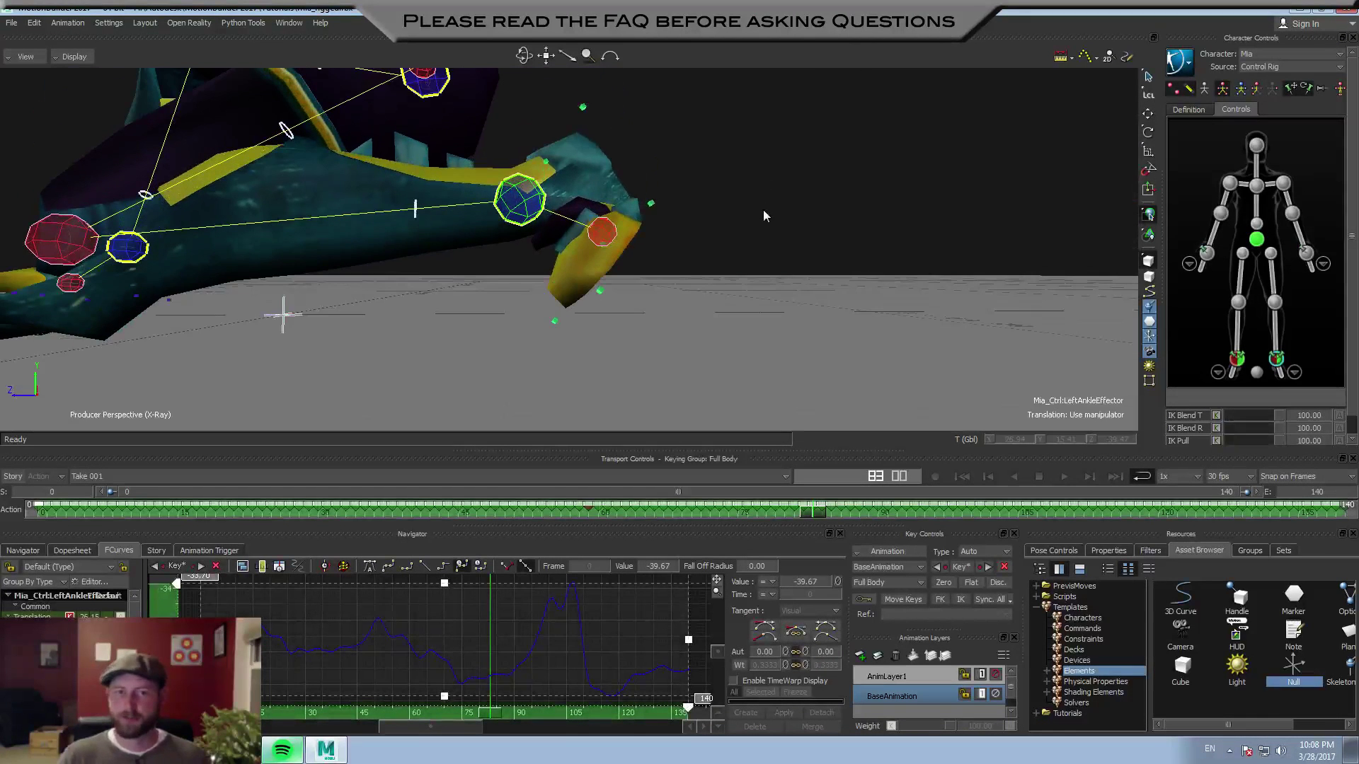
Create an auxiliary pivot on the left ankle effector and move it to the toe tip, about X 27.9, Y 3.0, Z -45.3
right_click(1279, 364)
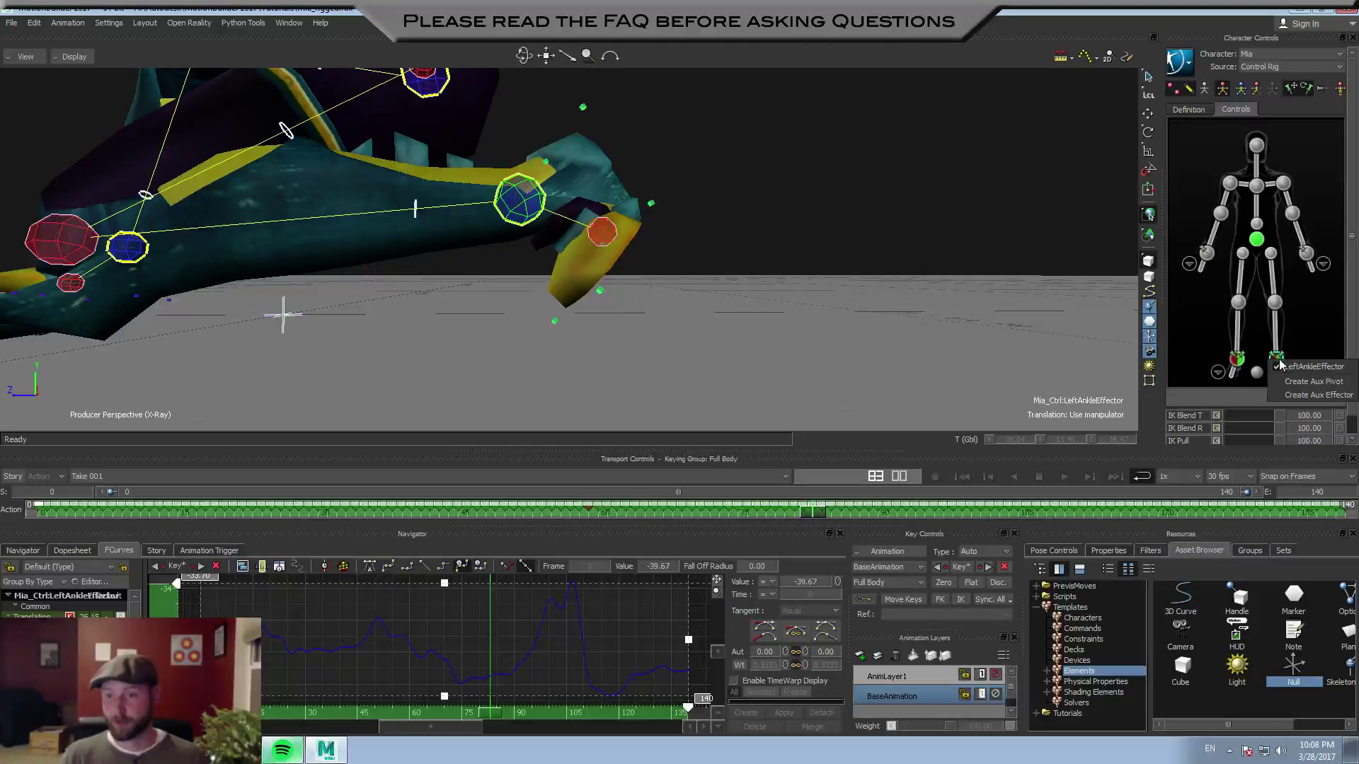
left_click(1309, 388)
left_click_drag(854, 270, 865, 271, "ctrl+shift")
left_click_drag(445, 205, 513, 275)
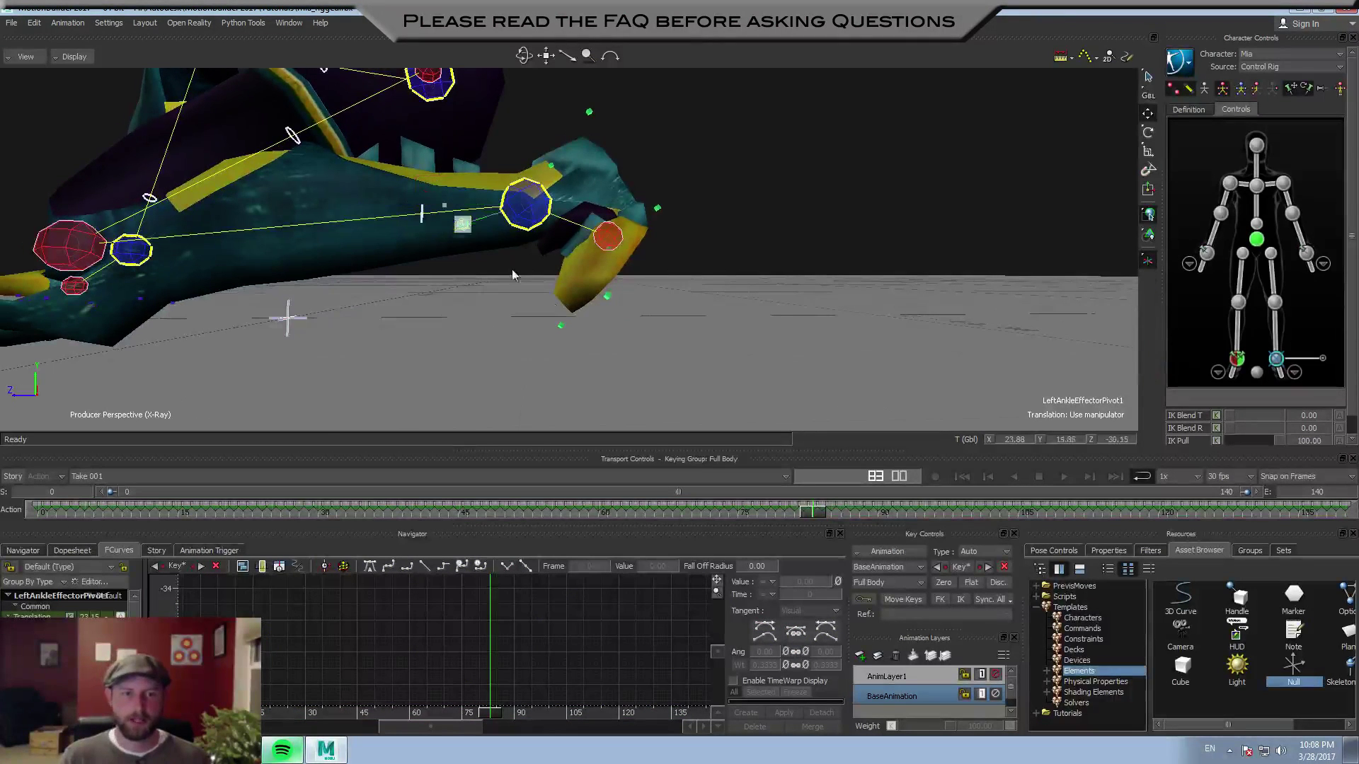
left_click_drag(576, 312, 572, 308)
left_click_drag(695, 351, 640, 369, "ctrl+shift")
left_click_drag(514, 334, 473, 334)
left_click_drag(610, 339, 1059, 134, "ctrl+shift")
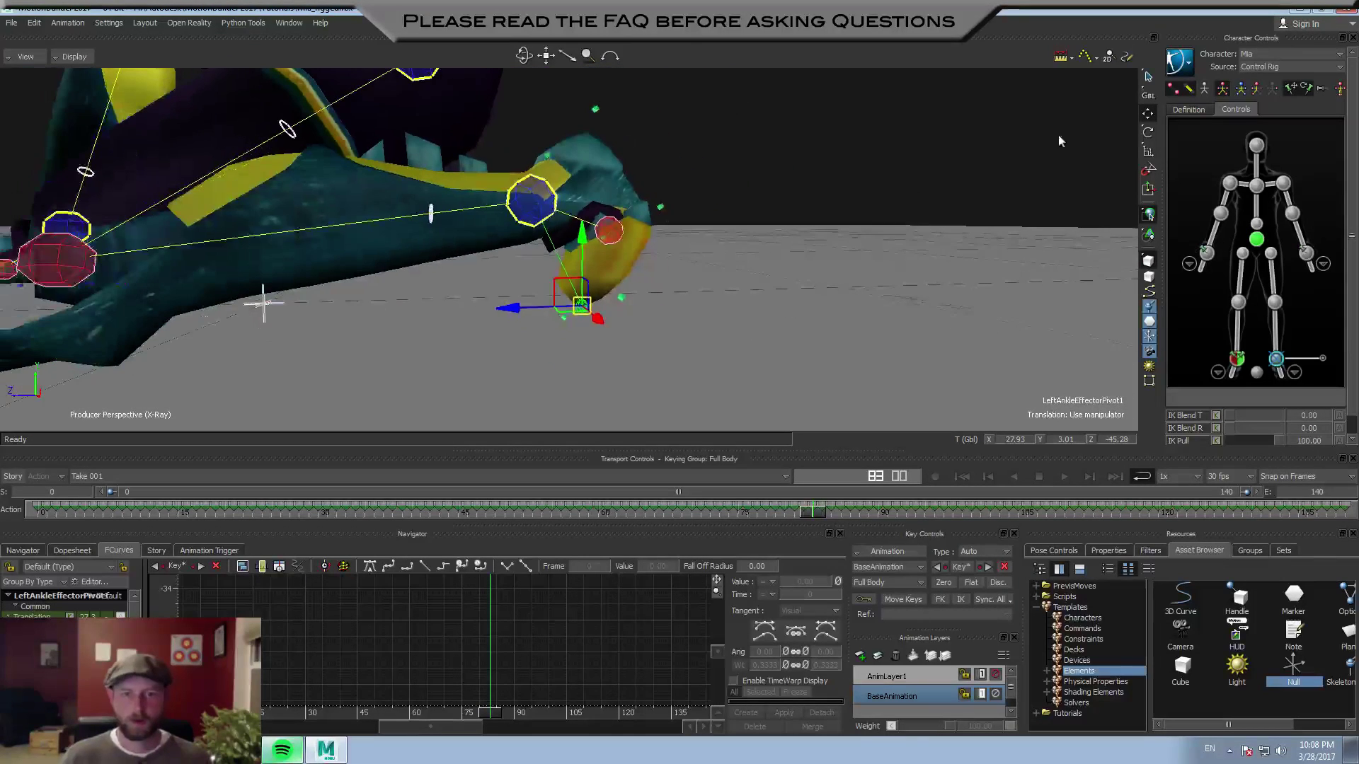
Restrict character keying to the selection (TR) and plot all properties of the left ankle's auxiliary pivot
left_click(1267, 88)
left_click_drag(911, 206, 874, 209, "ctrl+shift")
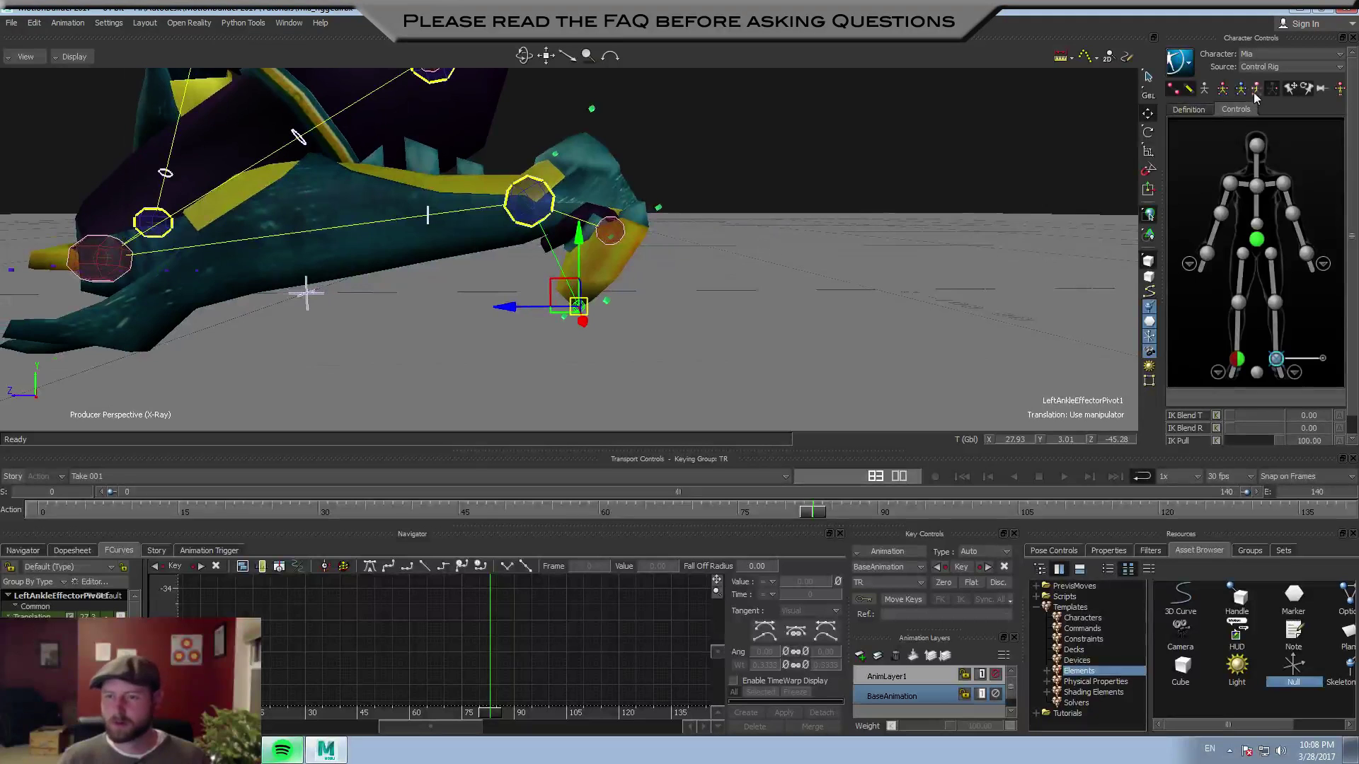
left_click_drag(958, 243, 934, 230, "ctrl+shift")
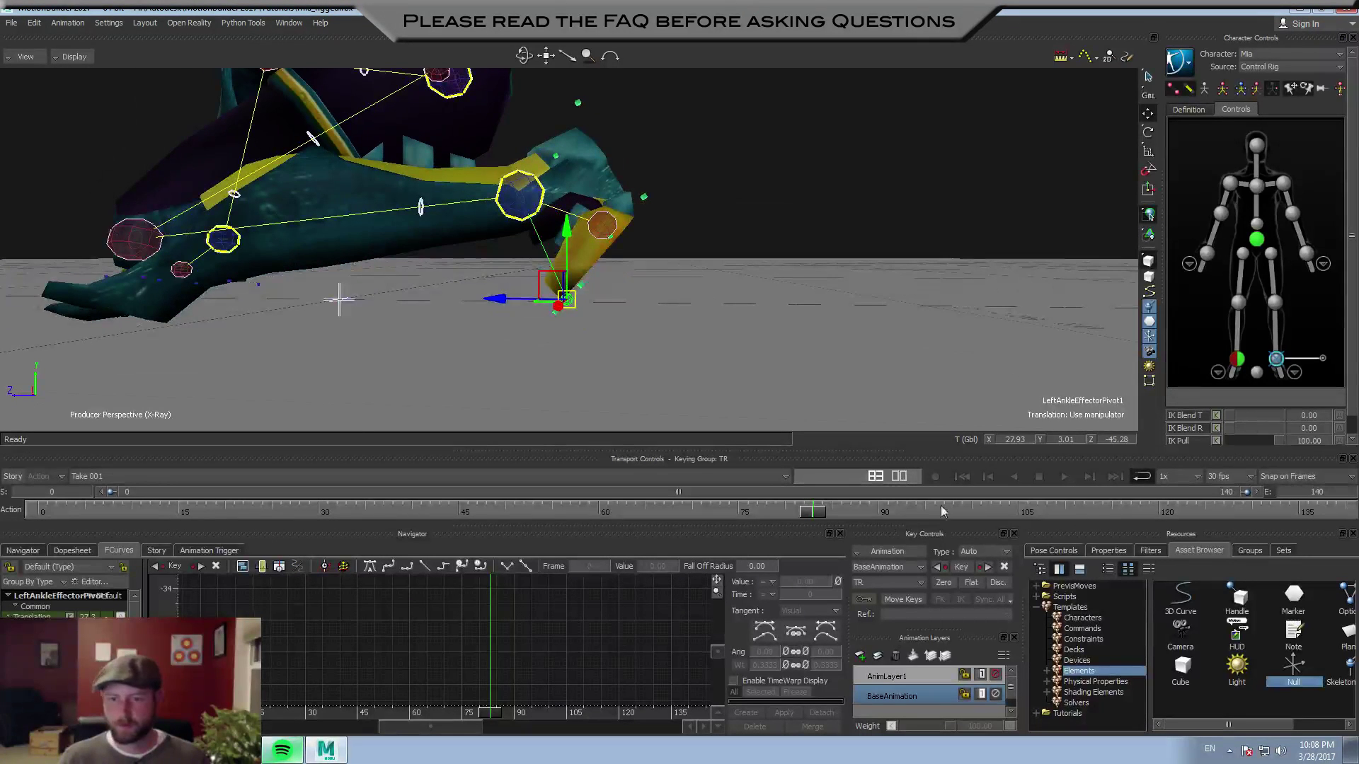
left_click(885, 550)
left_click(911, 609)
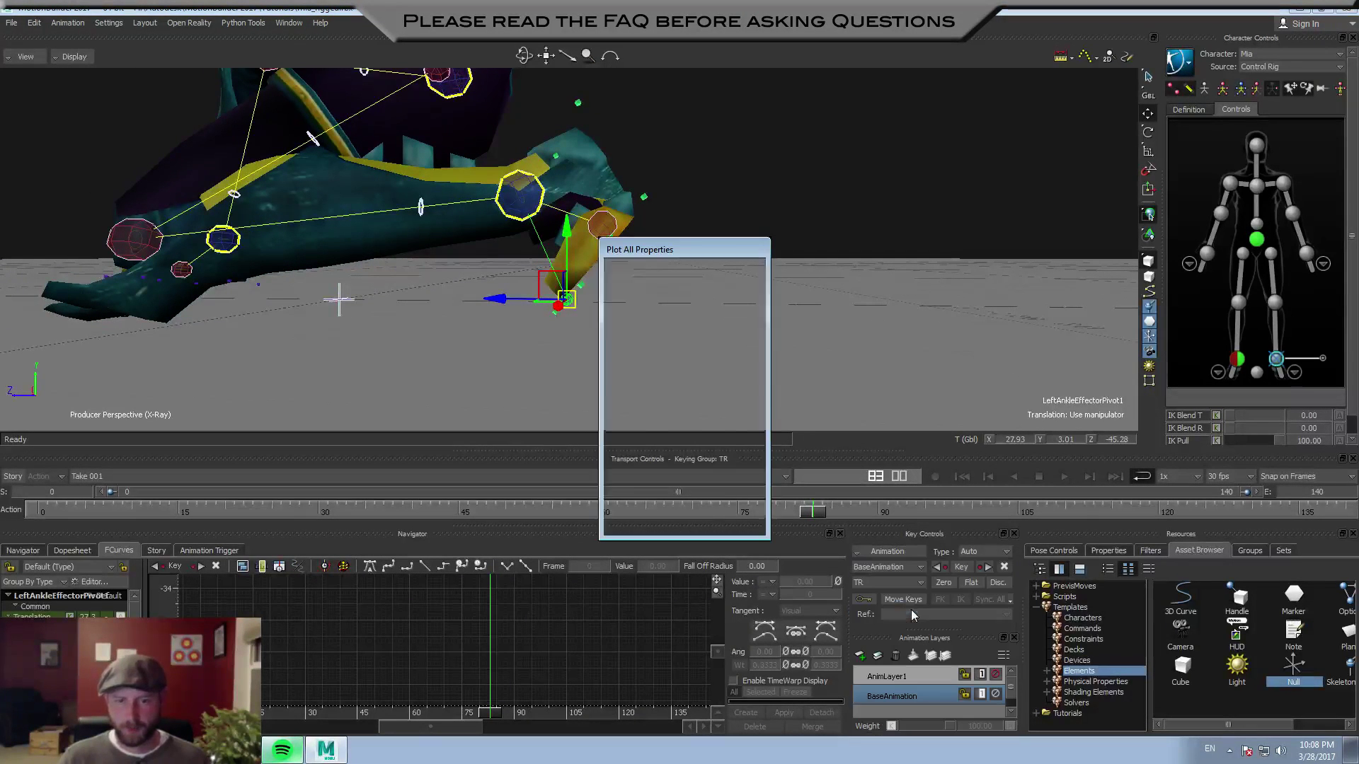
left_click(694, 526)
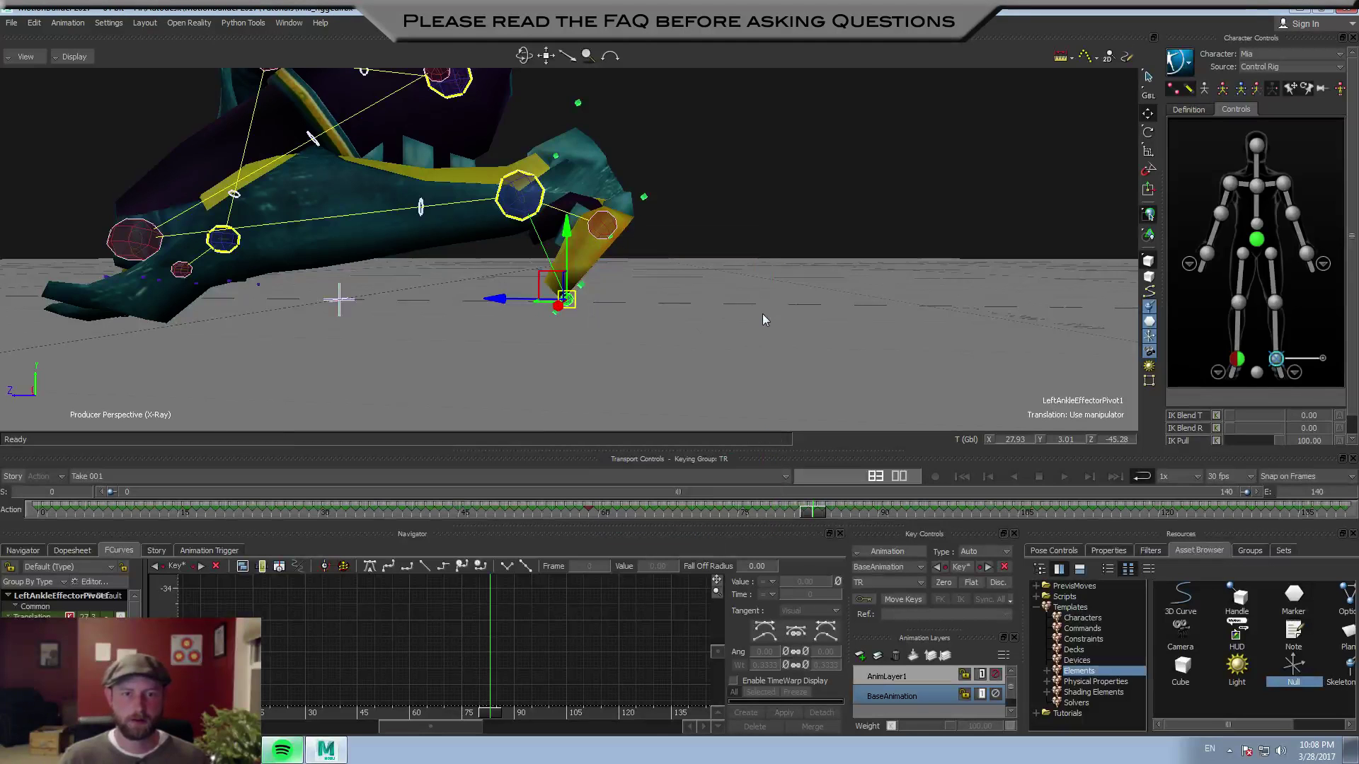
Set IK Blend T and R to 100 on the auxiliary pivot and to 0 on the left ankle effector
left_click(1319, 360)
left_click(1276, 360)
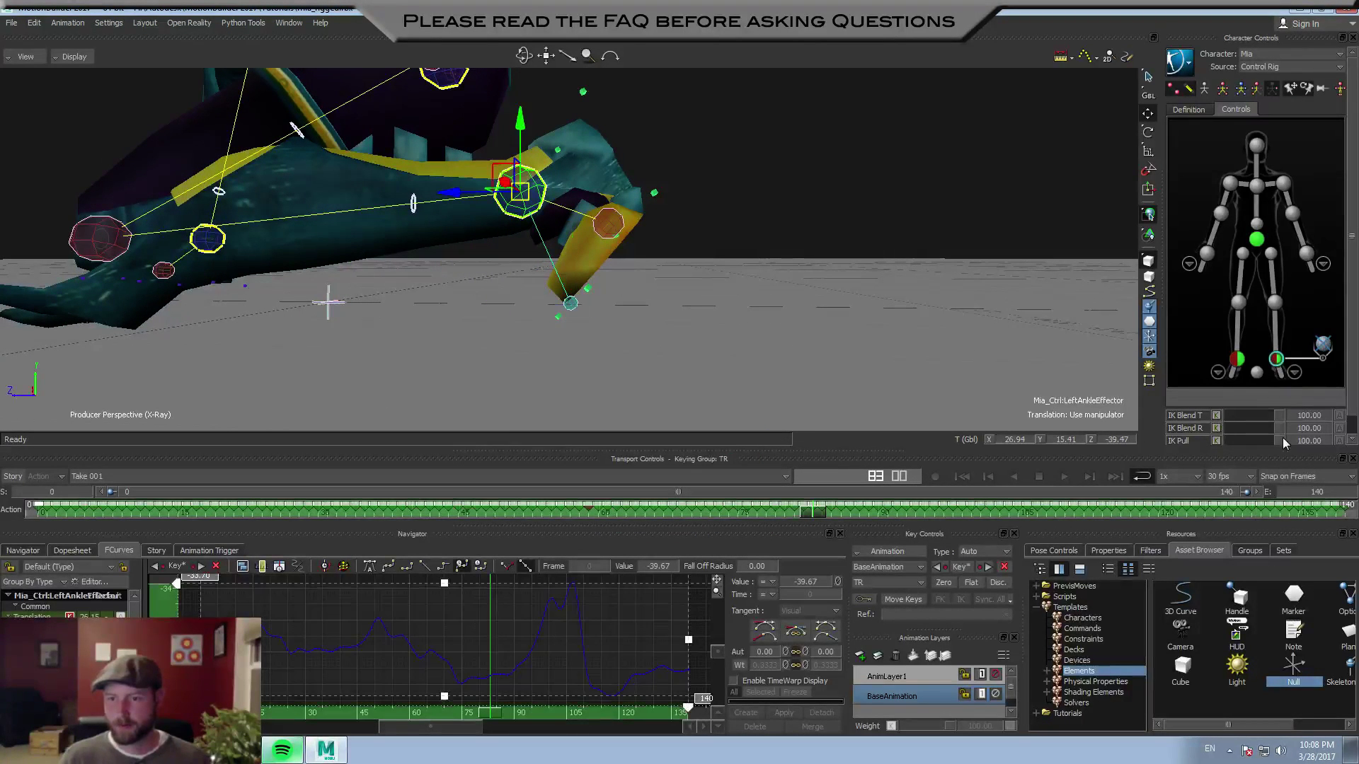
left_click(1321, 346)
left_click(1229, 415)
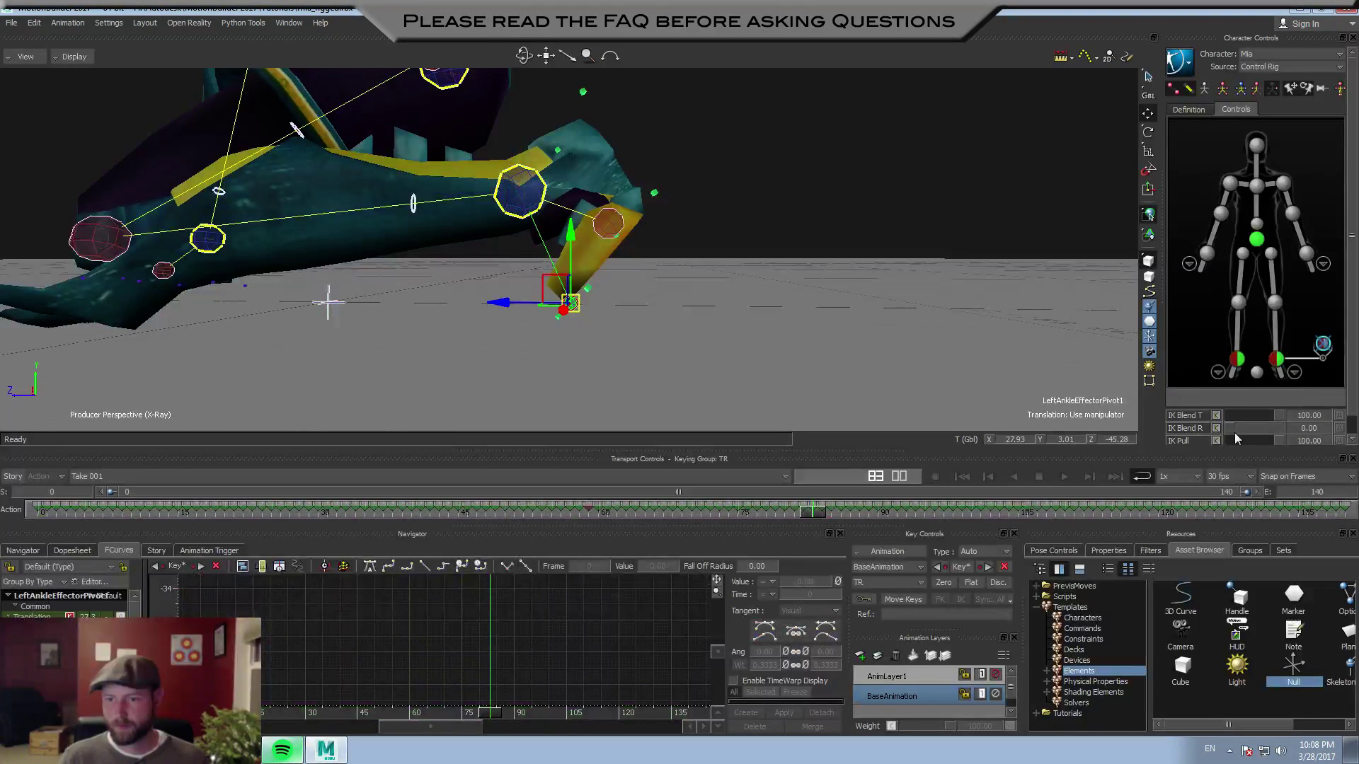
left_click(1276, 361)
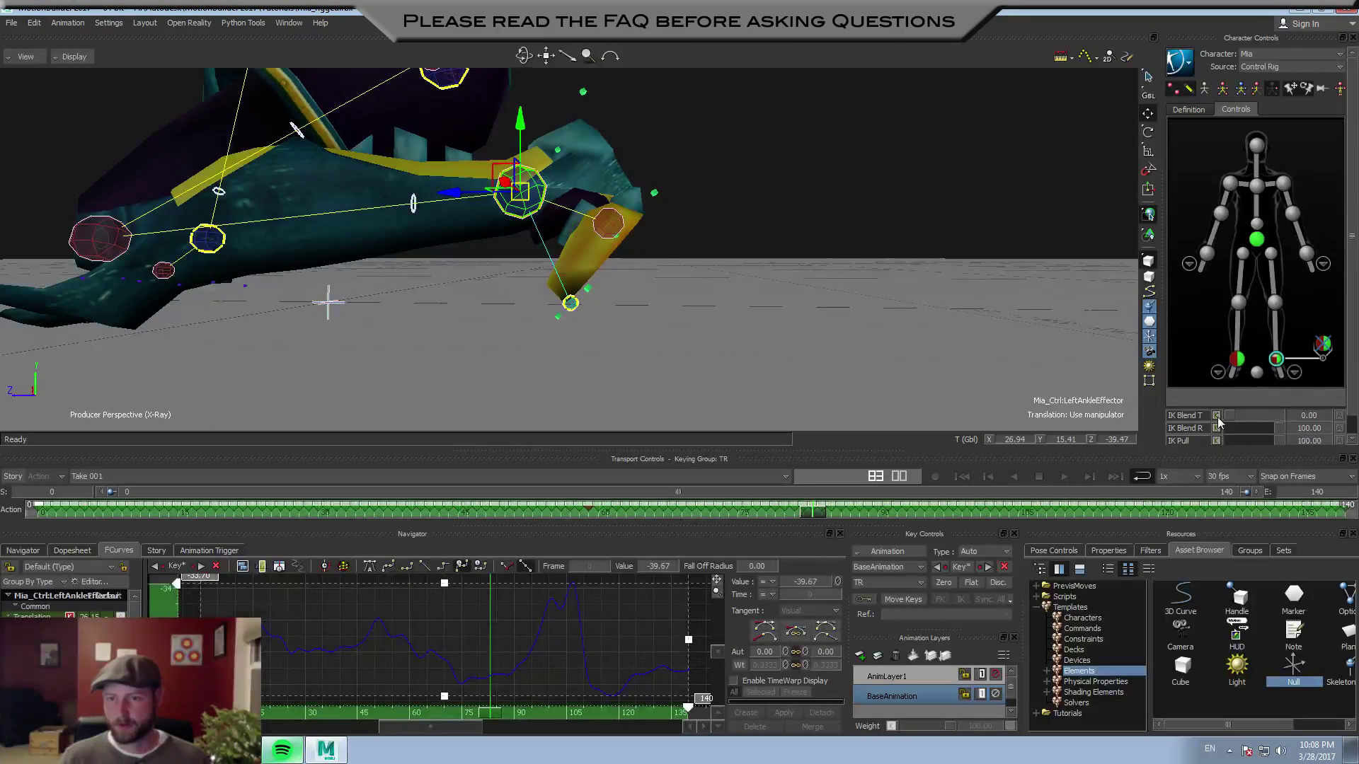
left_click_drag(1280, 429, 1228, 429)
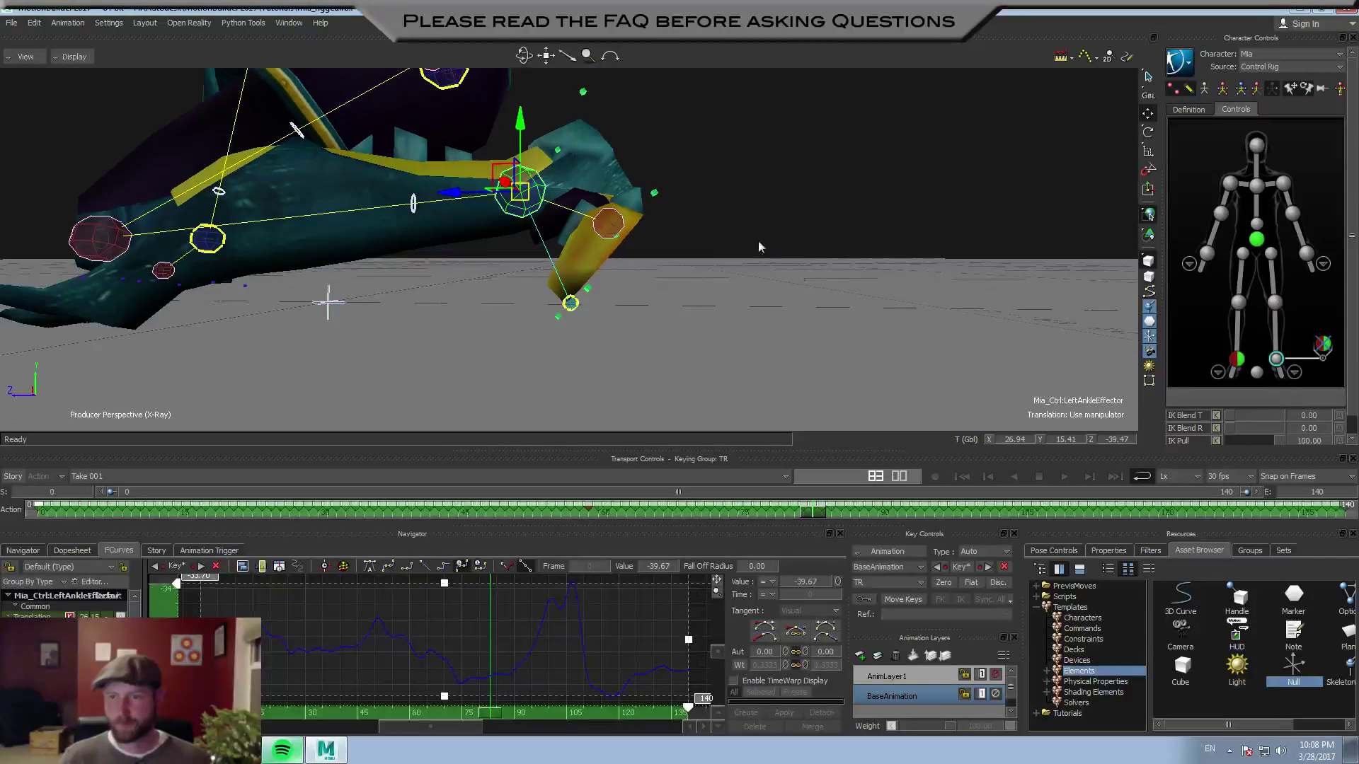
Delete the plotted translation keys of the left ankle's auxiliary pivot and deselect it
left_click(571, 303)
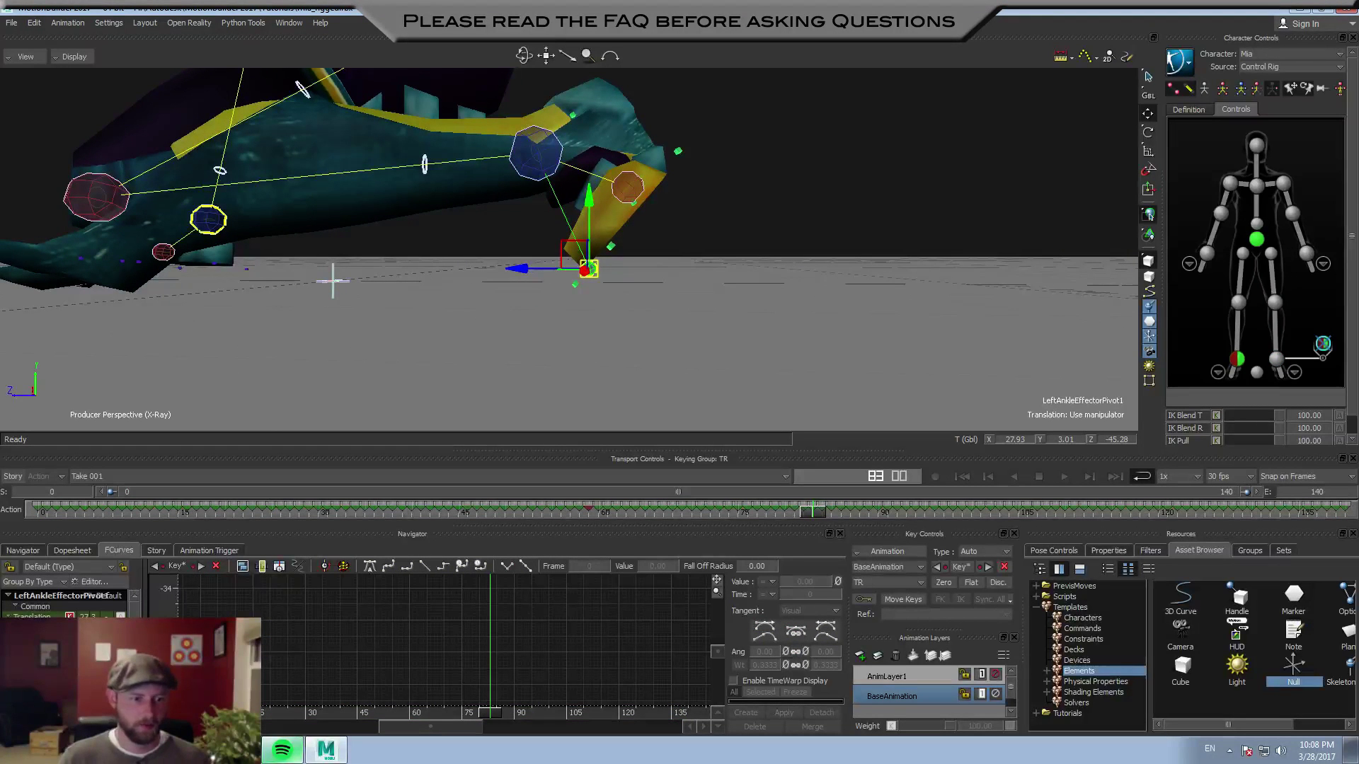
left_click(34, 616)
left_click_drag(481, 646, 637, 692, "ctrl")
key("Delete")
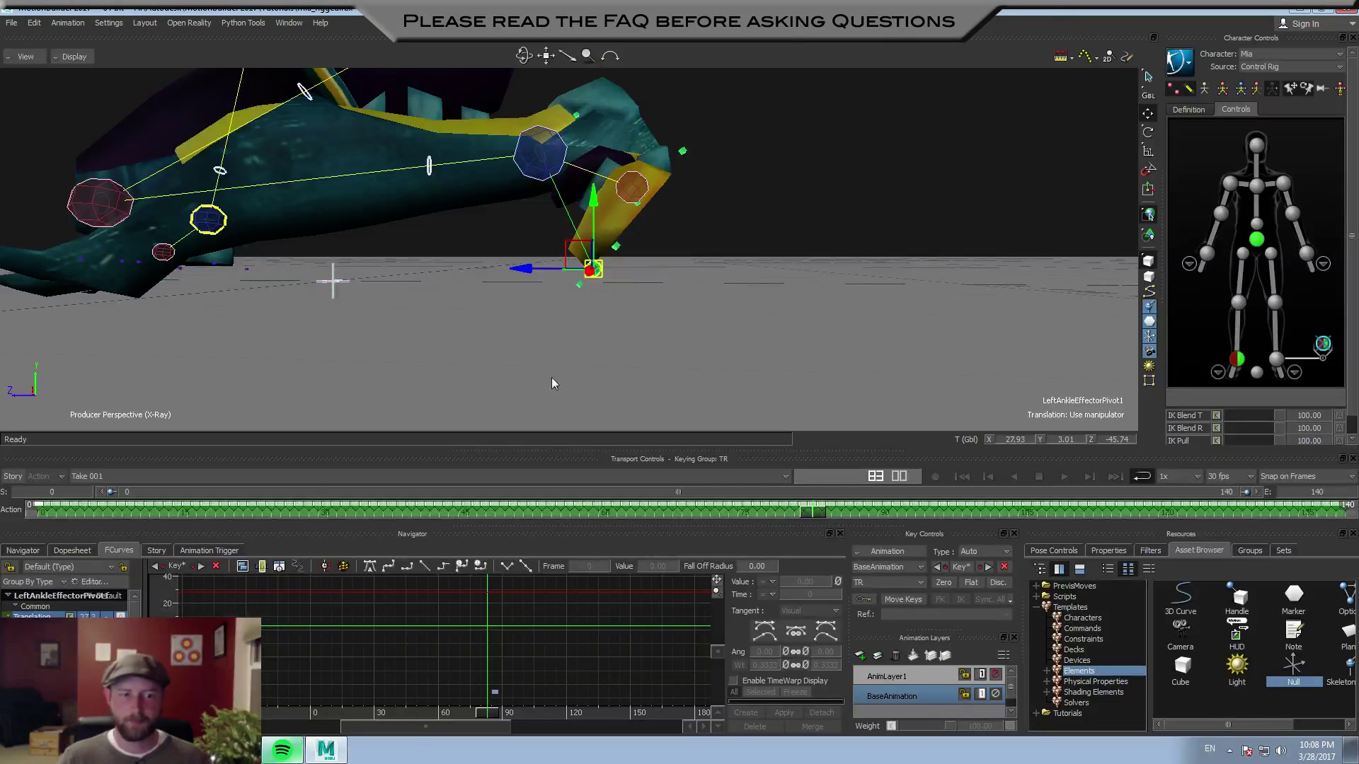
left_click(758, 228)
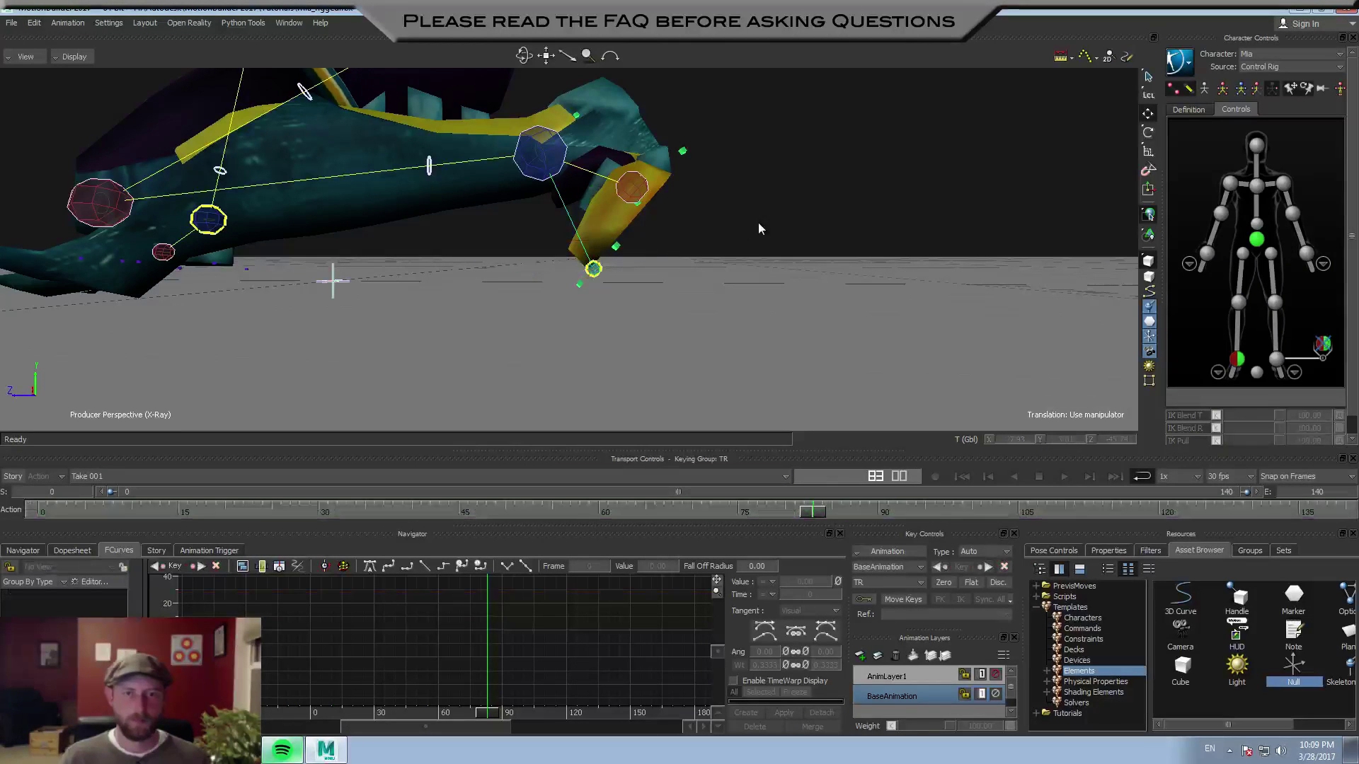
Play the animation from frame 0 to check whether the planted foot's toe still slides
left_click(44, 512)
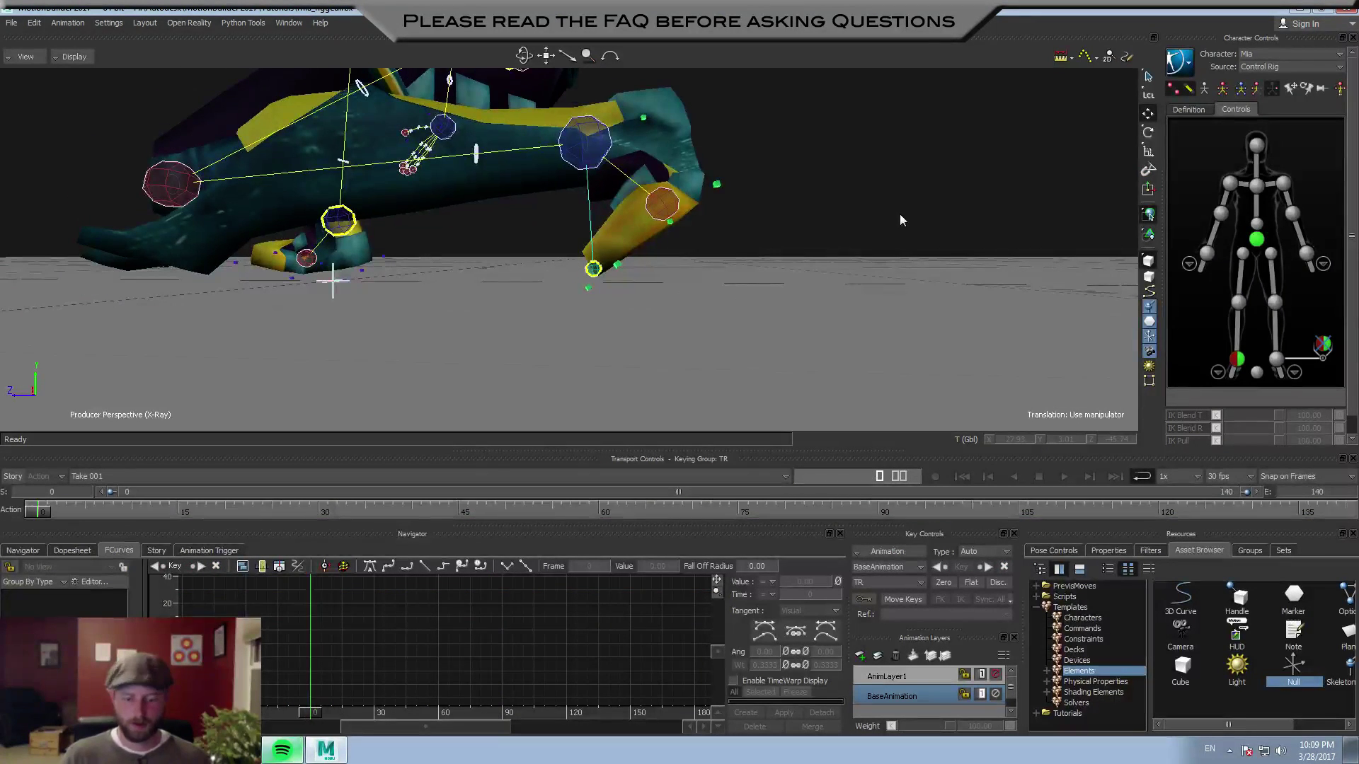
key("space")
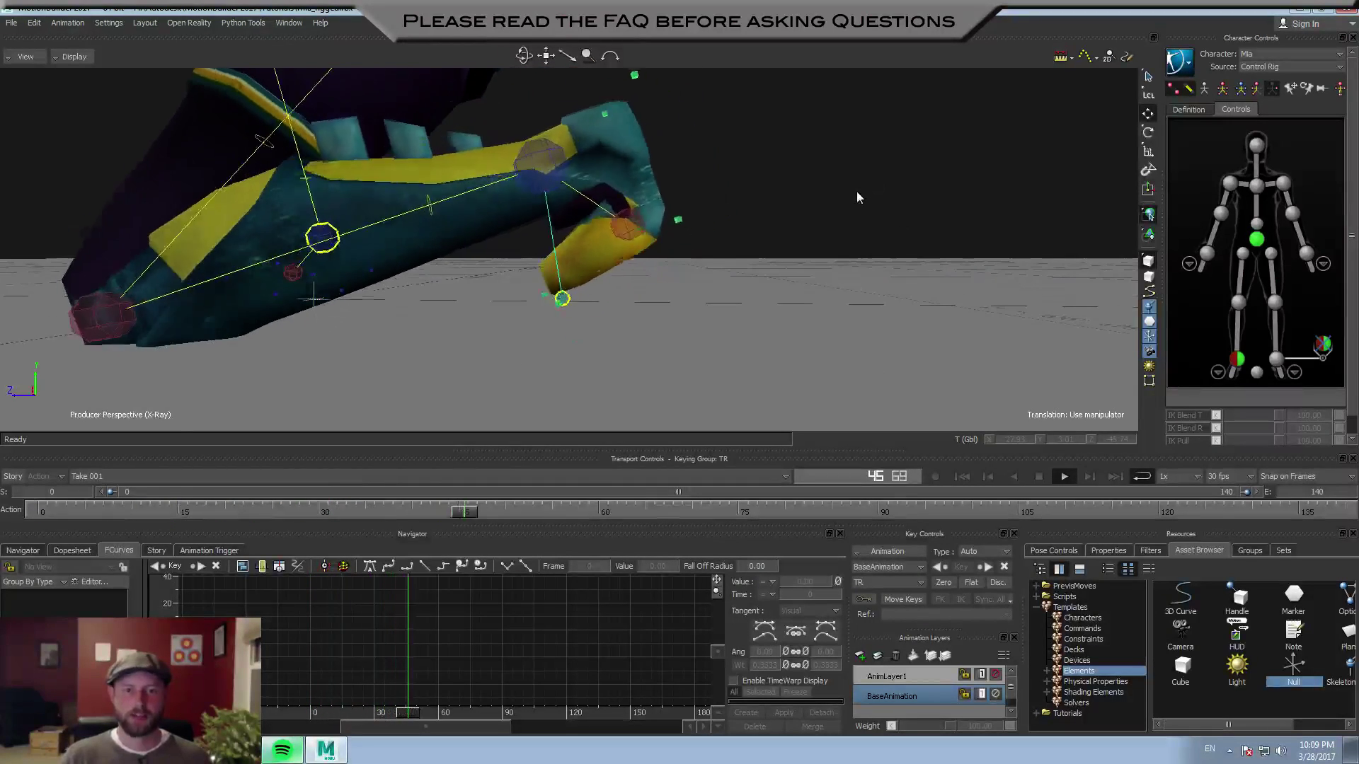
key("space")
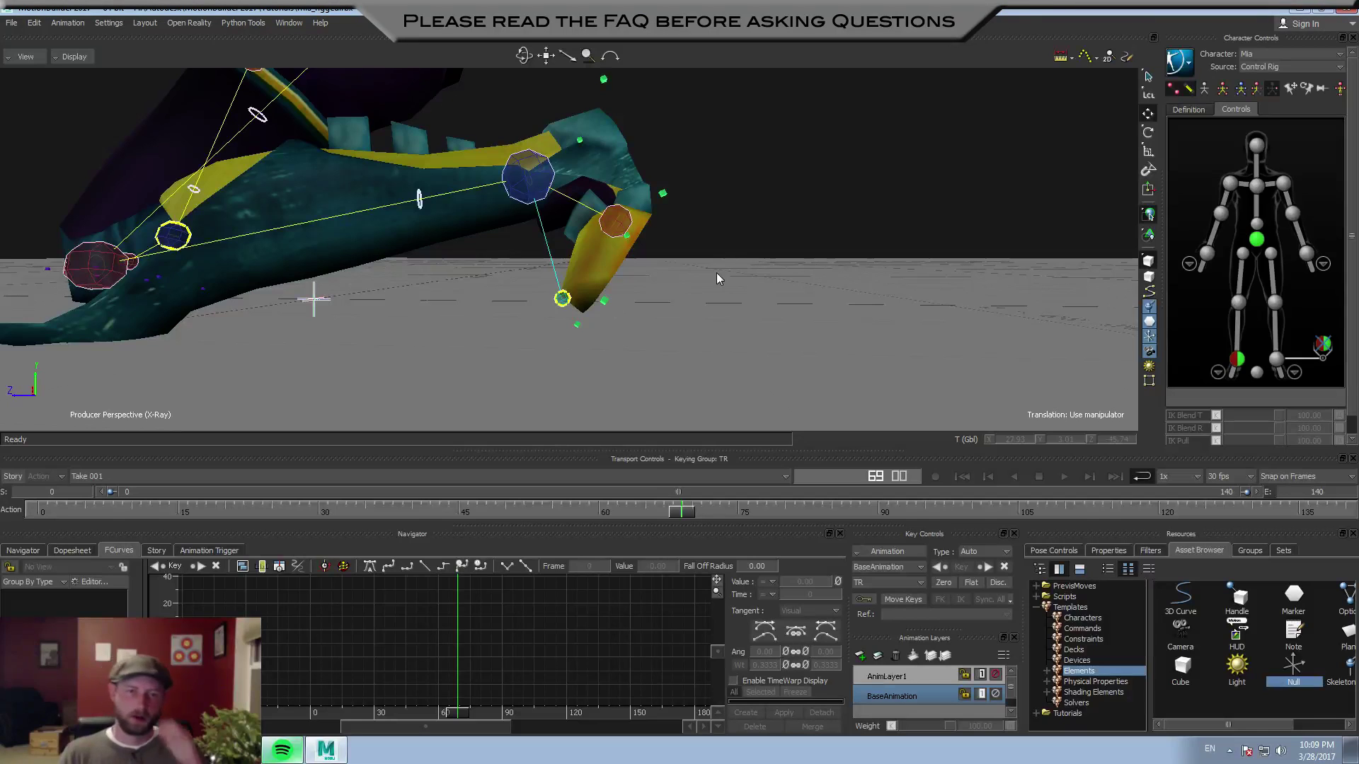
Clear the extra effectors from the left ankle effector, removing its auxiliary pivot
left_click(1324, 345)
right_click(1325, 347)
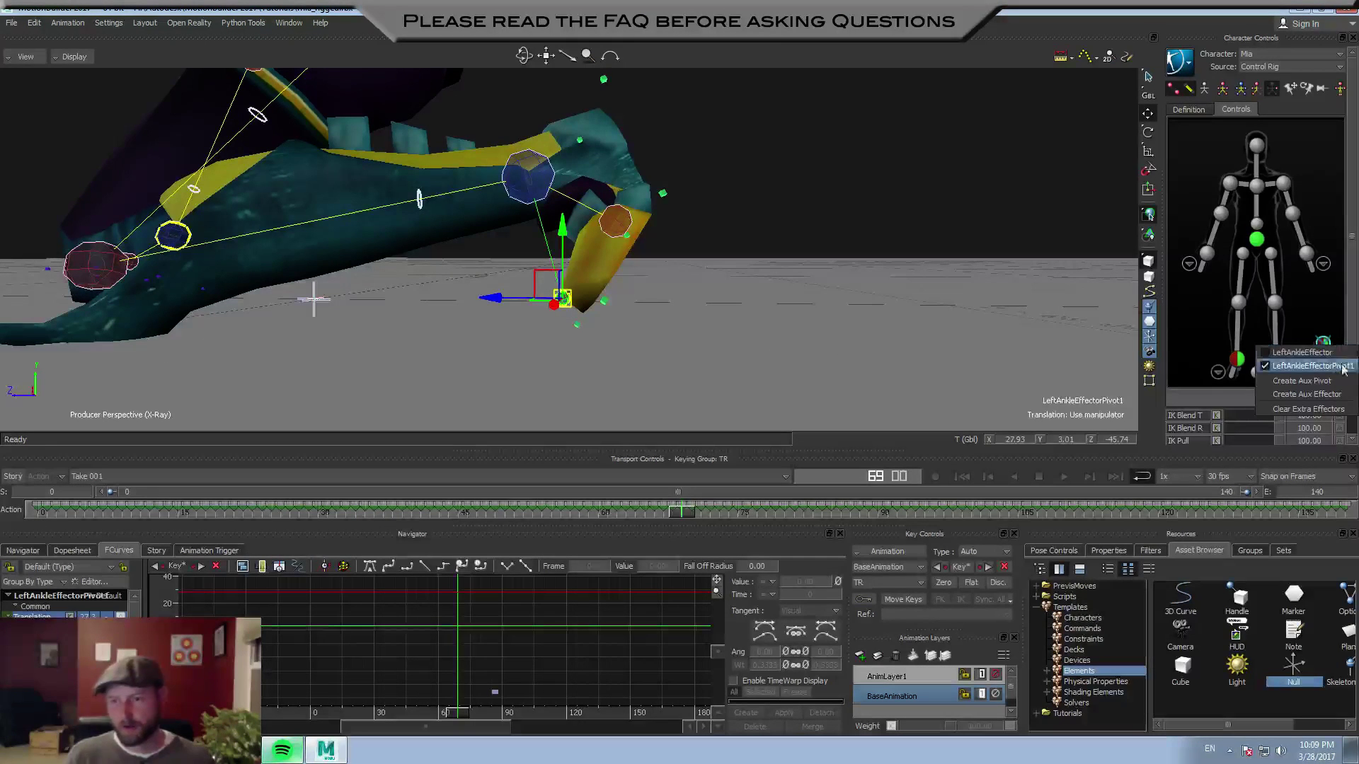
left_click(1332, 410)
Add a Null to the scene and align its translation and rotation to the left foot effector
left_click_drag(814, 214, 806, 209, "alt")
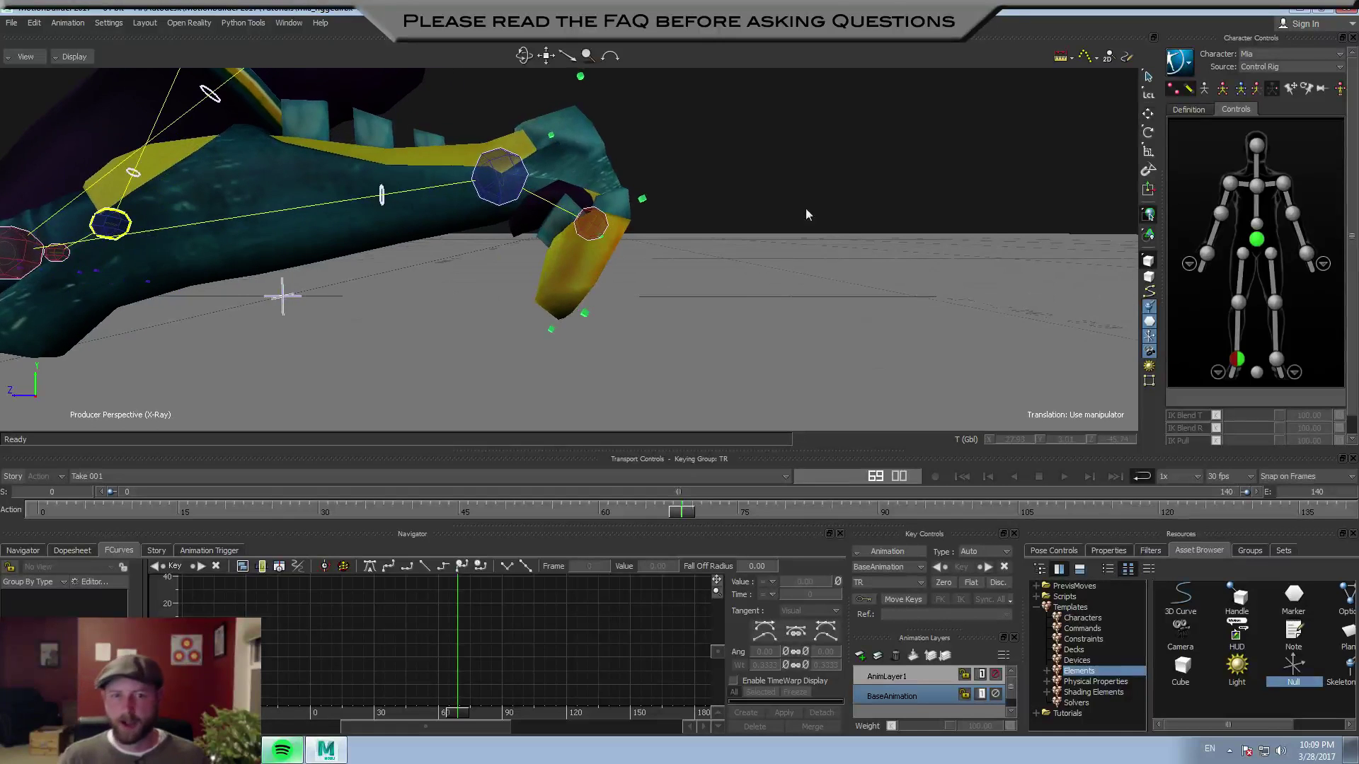
right_click_drag(806, 210, 731, 239, "alt")
left_click_drag(732, 240, 730, 225, "alt")
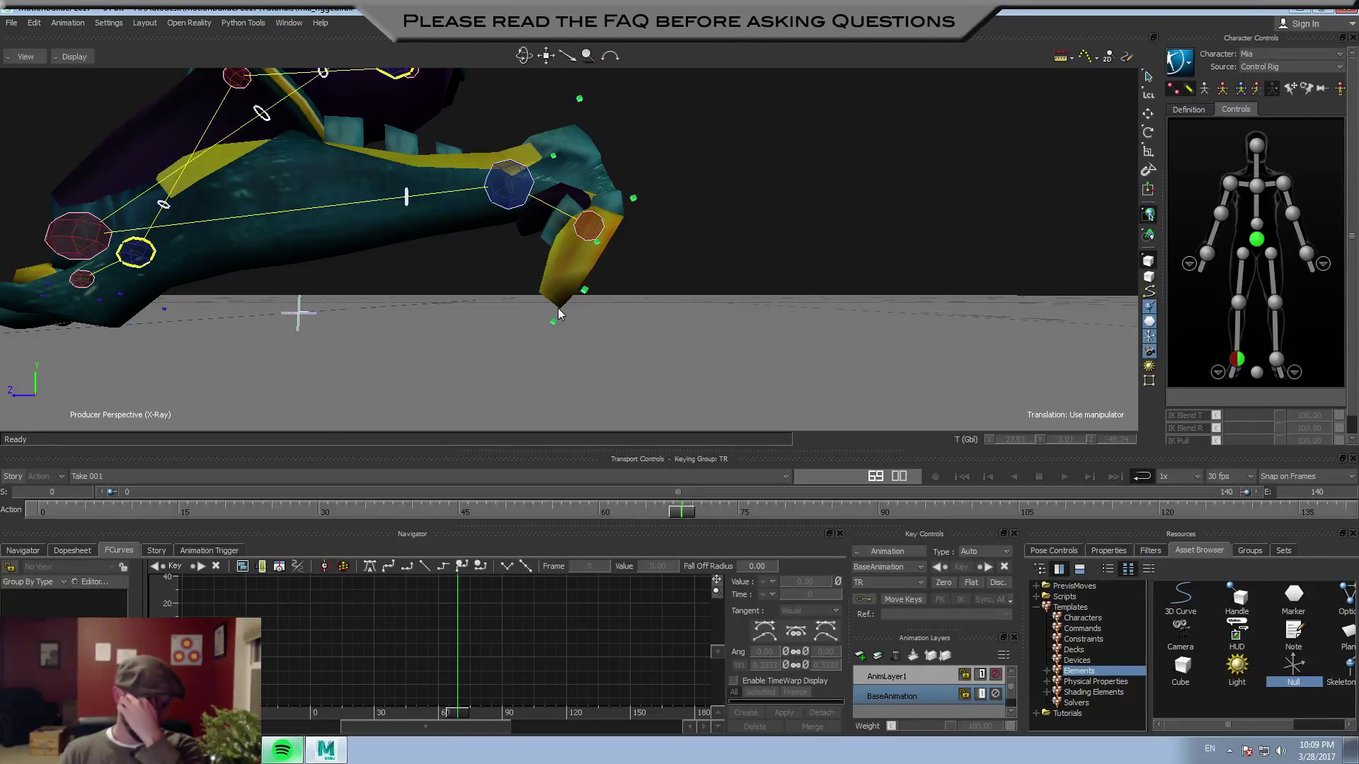
right_click_drag(727, 199, 785, 253, "alt")
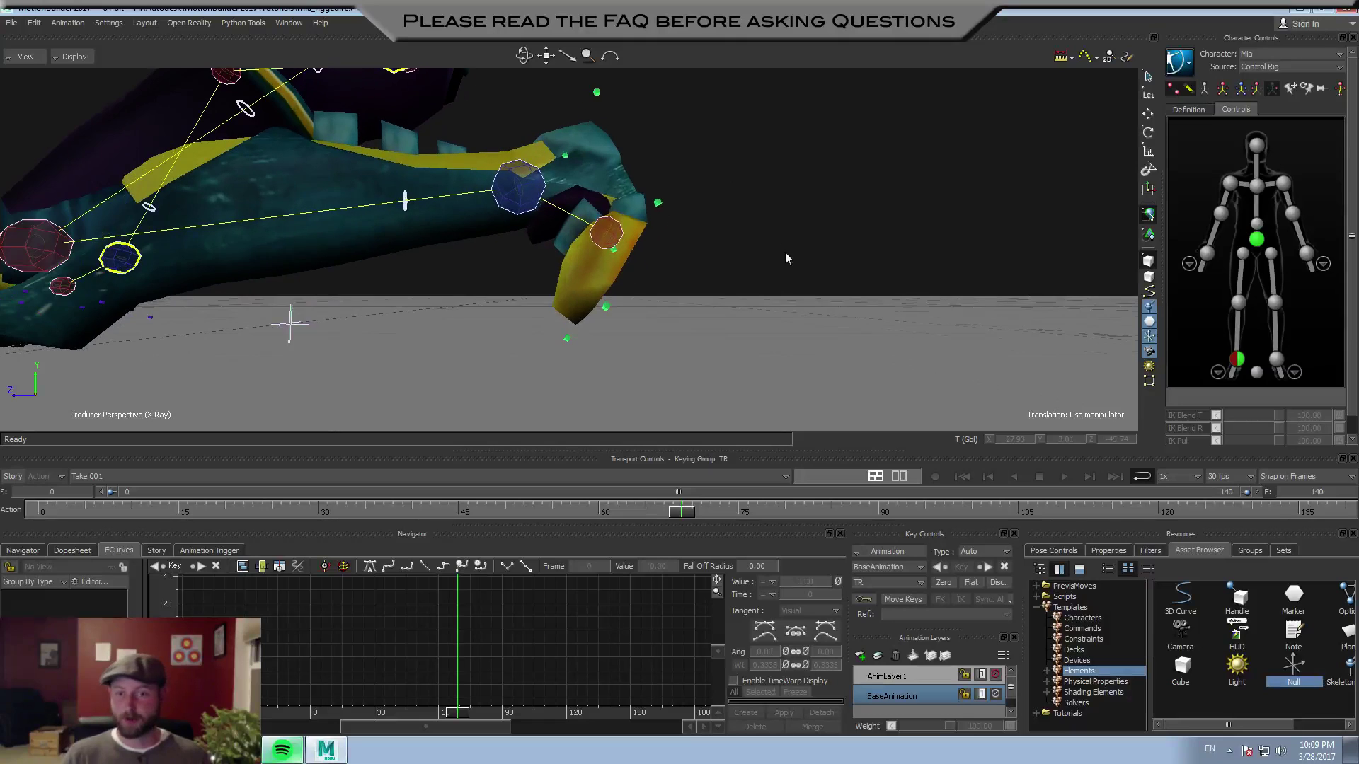
middle_click_drag(784, 253, 790, 281, "alt")
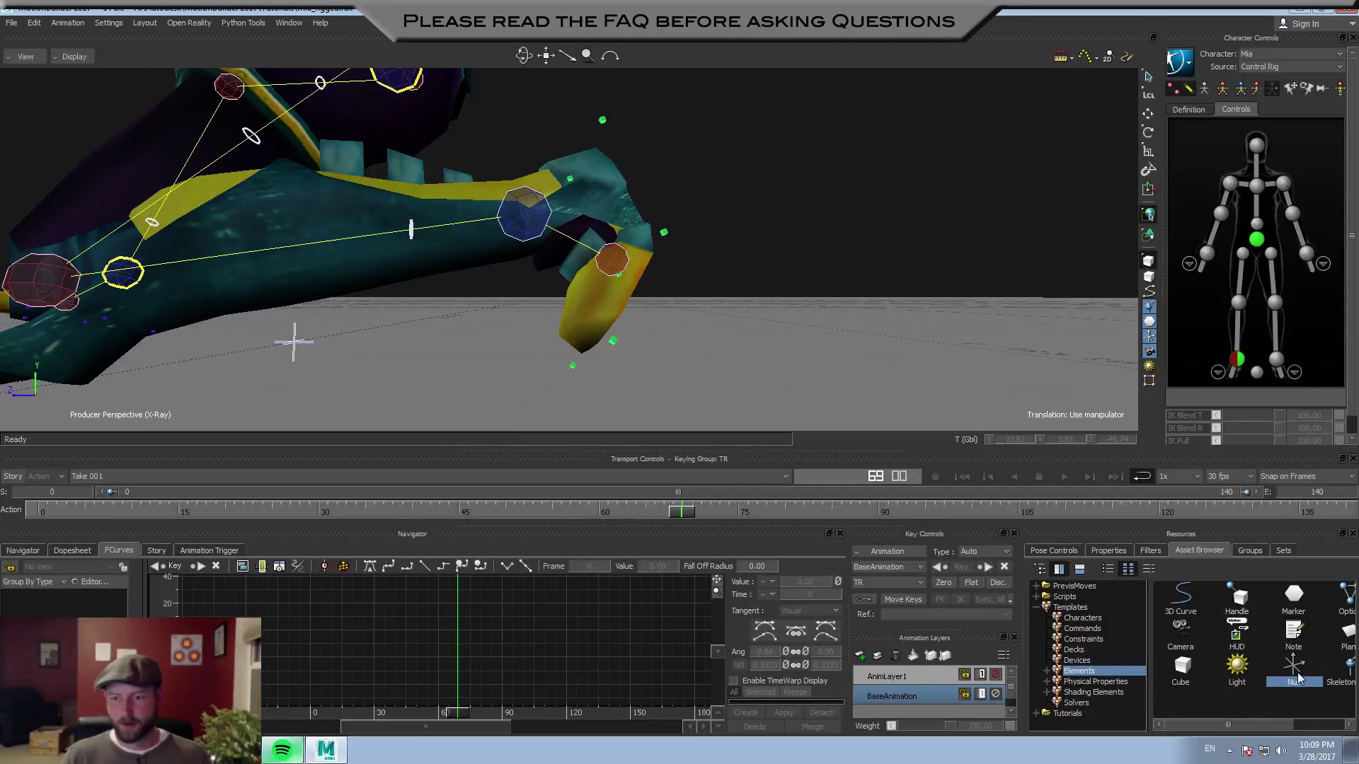
left_click_drag(1299, 678, 627, 276)
mouse_move(682, 245)
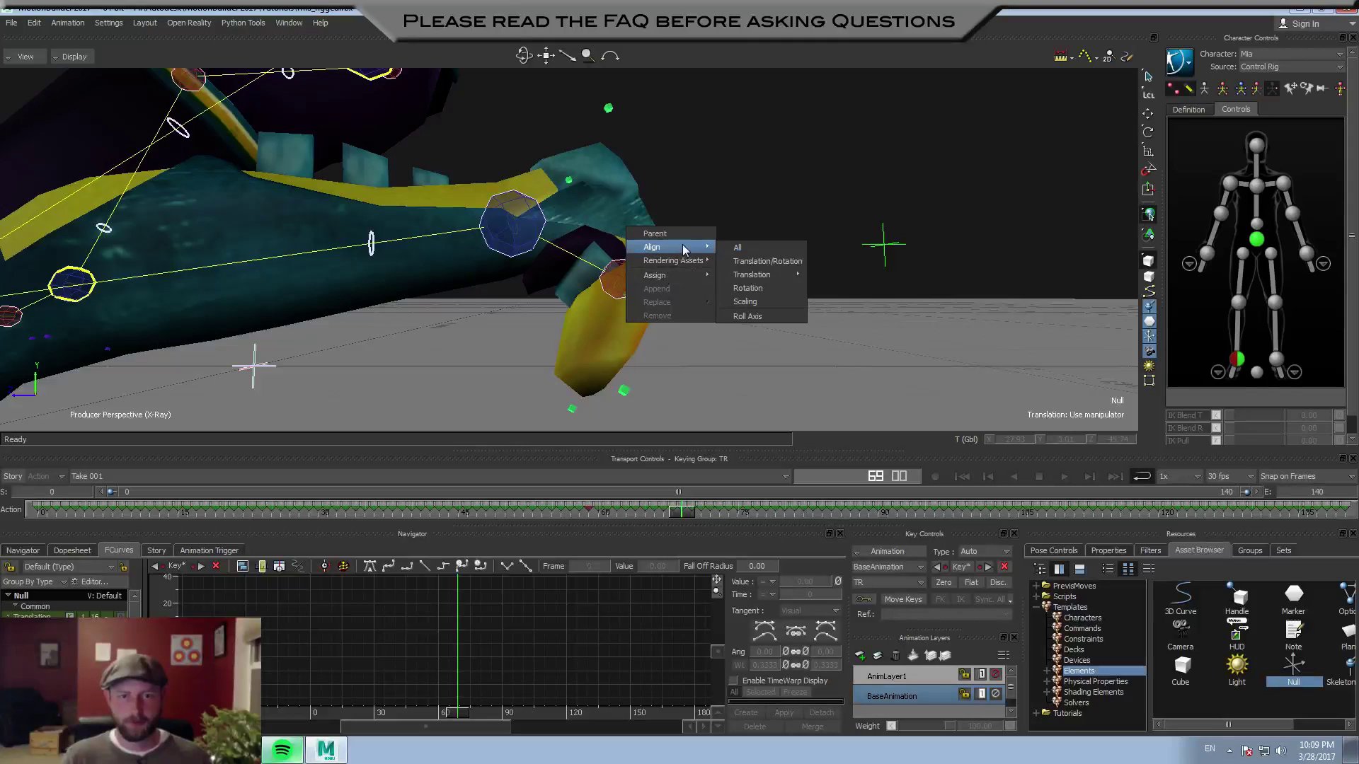
left_click(782, 262)
Add a second Null and align its translation and rotation to the left ankle effector
left_click_drag(1297, 676, 841, 211)
left_click(546, 267)
left_click_drag(546, 267, 546, 264, "alt")
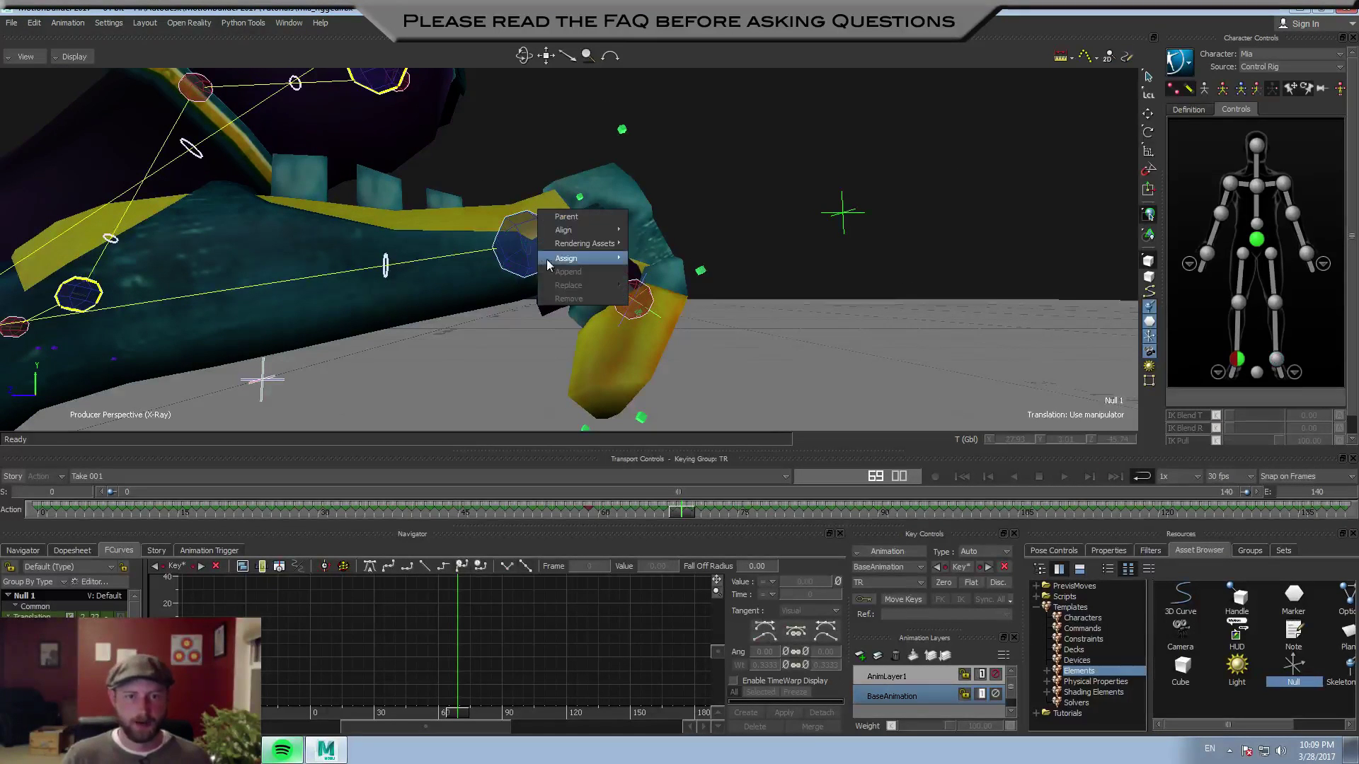
mouse_move(584, 232)
left_click(676, 246)
Try to parent the second null to the null at the foot, and undo the parenting and the ankle alignment
left_click_drag(807, 291, 807, 234, "shift")
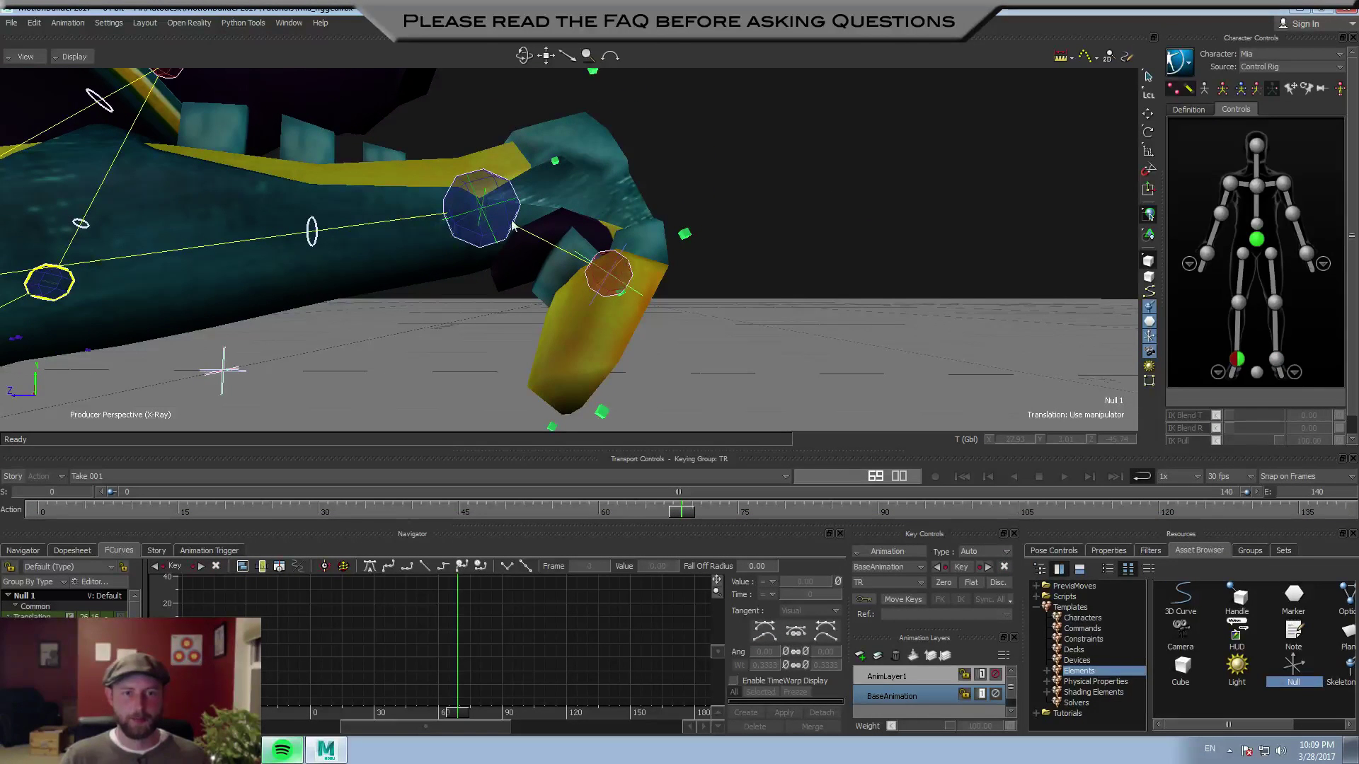
scroll(742, 235, "up", 1)
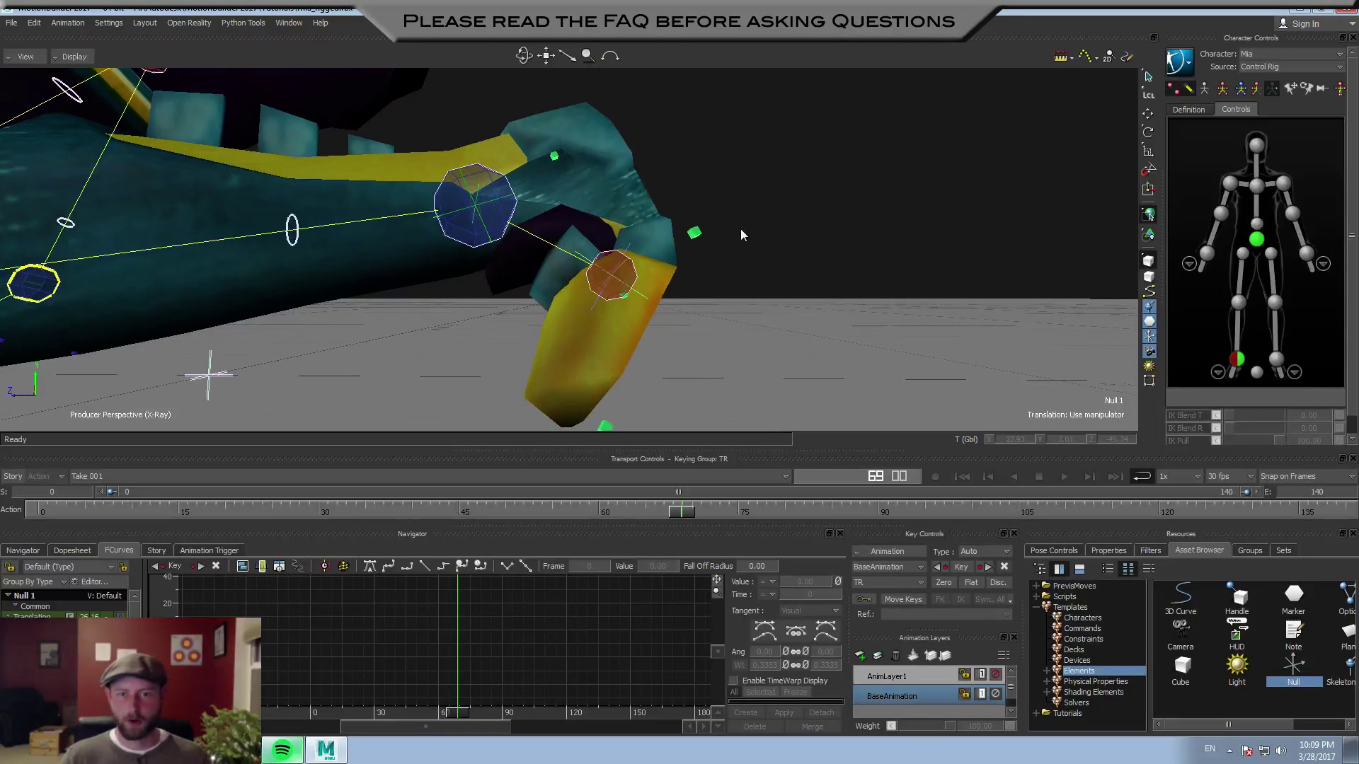
right_click(643, 301)
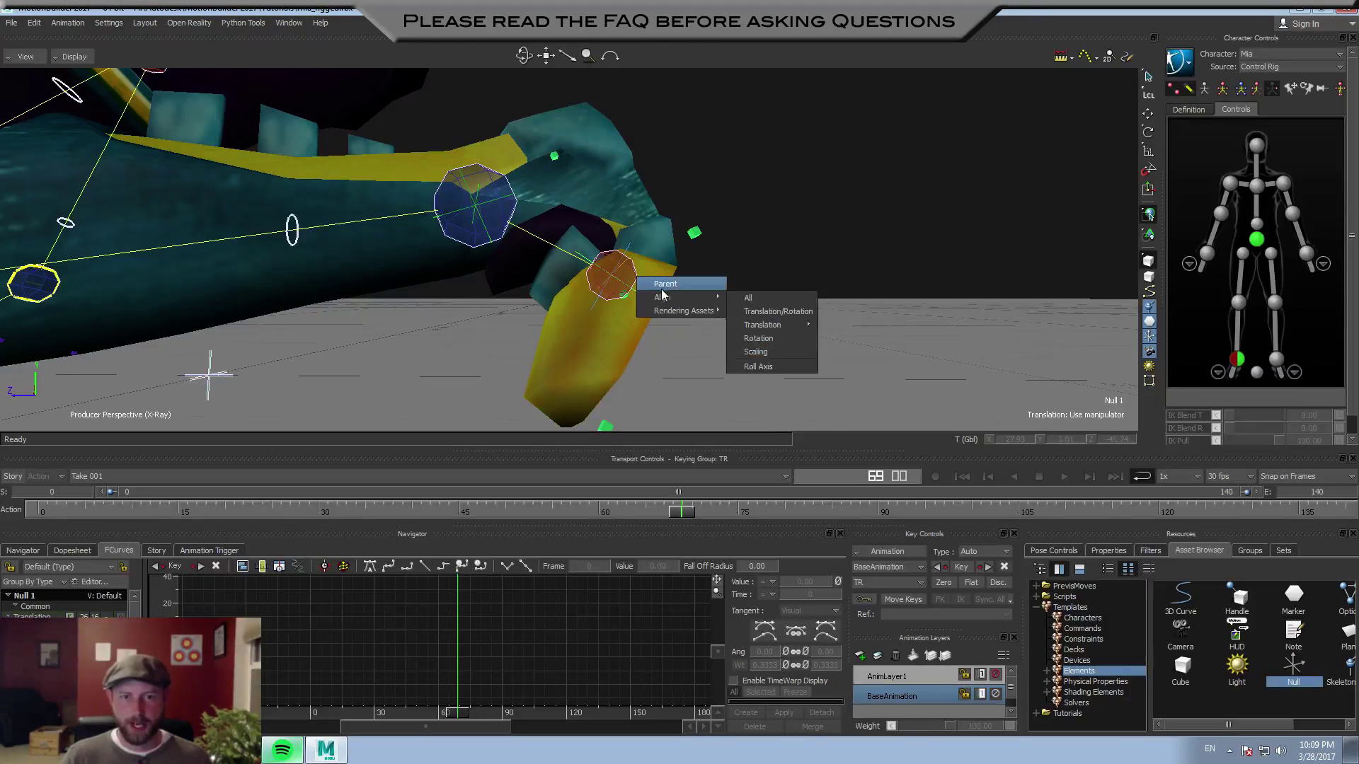
left_click(661, 305)
left_click_drag(729, 284, 737, 260, "shift")
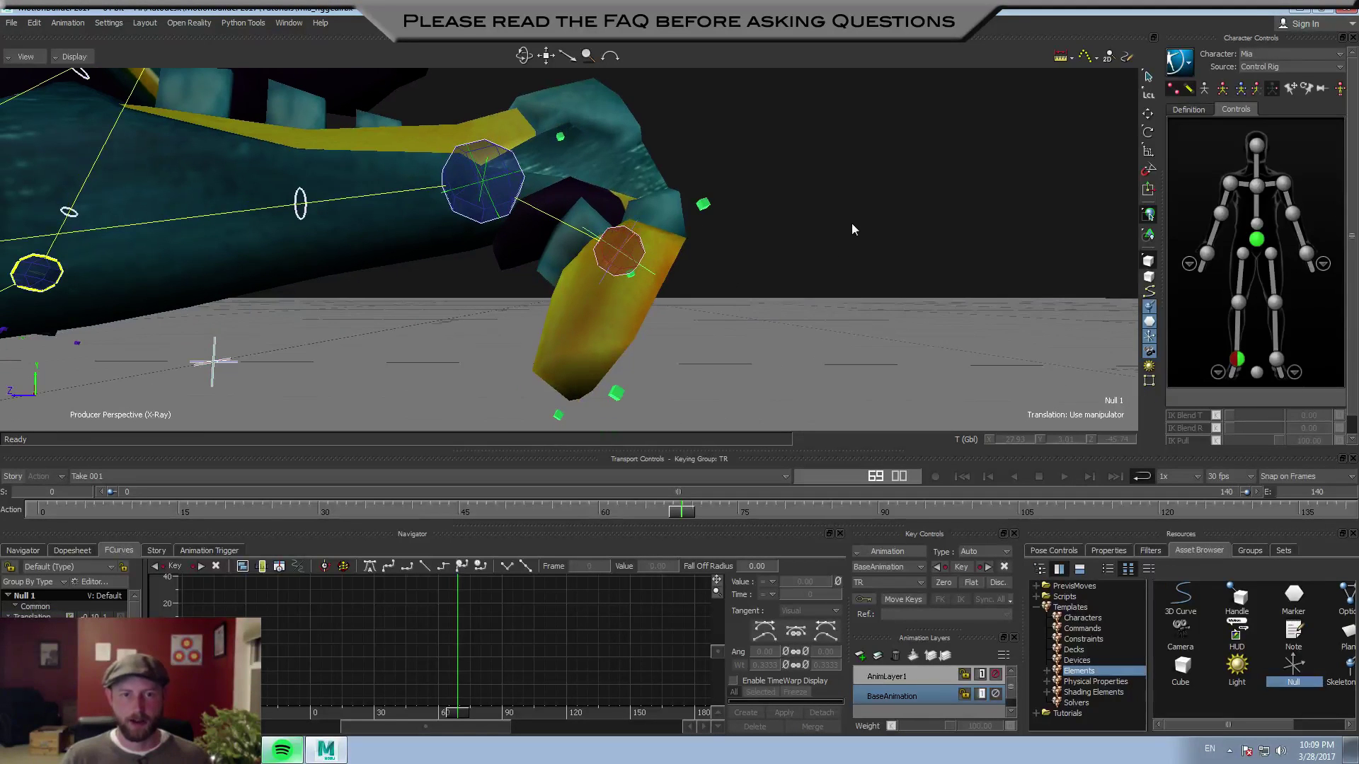
key("ctrl+z")
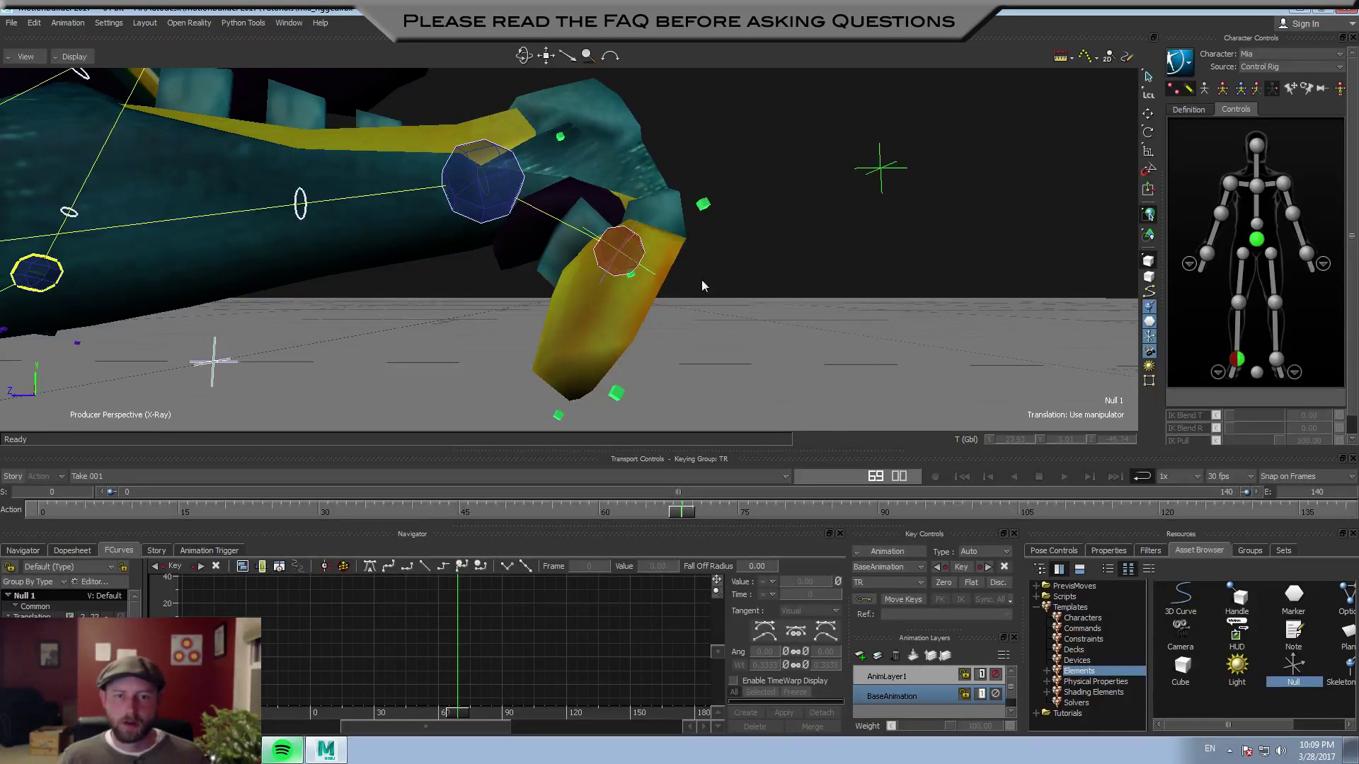
Move the first null along its local axes to the toe tip, about X 27.9, Y 1.5, Z -44.4
left_click_drag(792, 261, 763, 212, "shift")
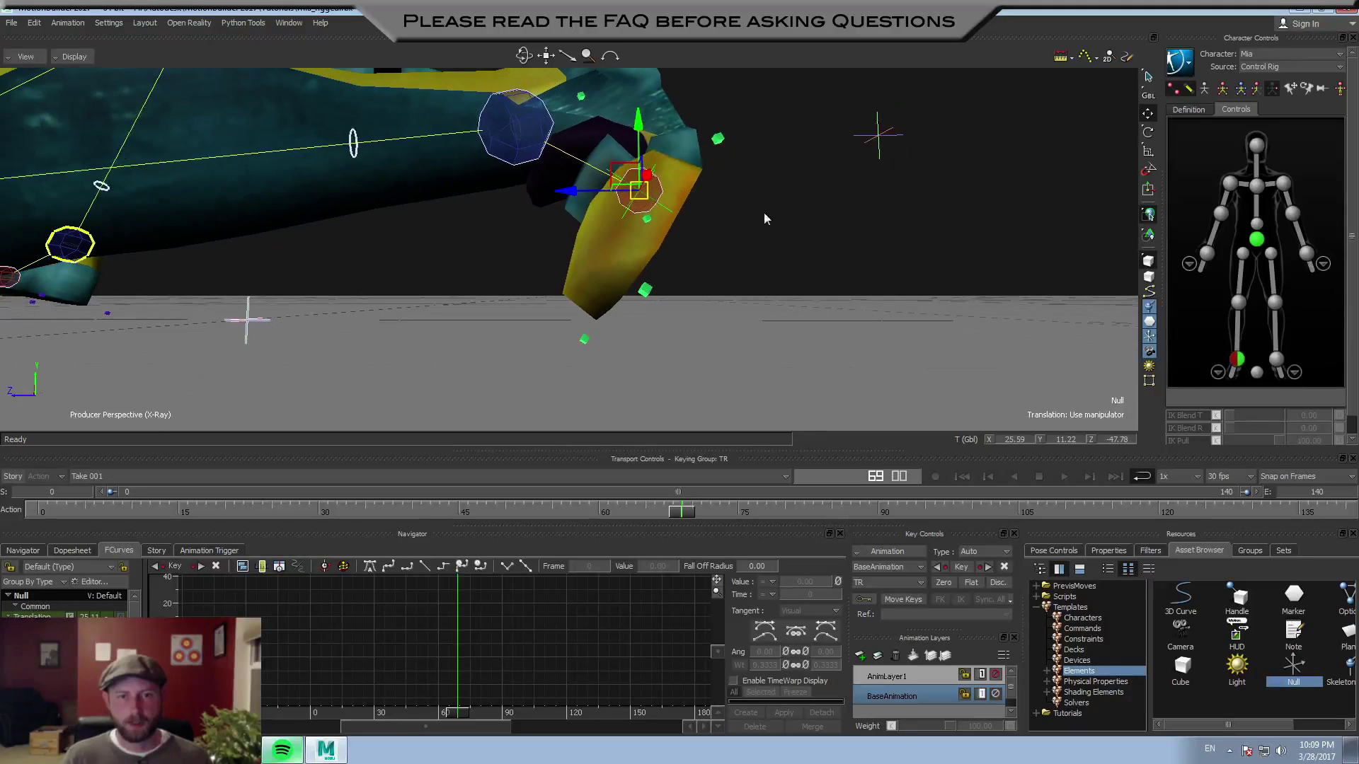
key("F6")
left_click_drag(606, 239, 536, 290)
left_click_drag(800, 311, 652, 335, "ctrl+shift")
left_click_drag(428, 228, 478, 240)
left_click_drag(564, 227, 688, 285)
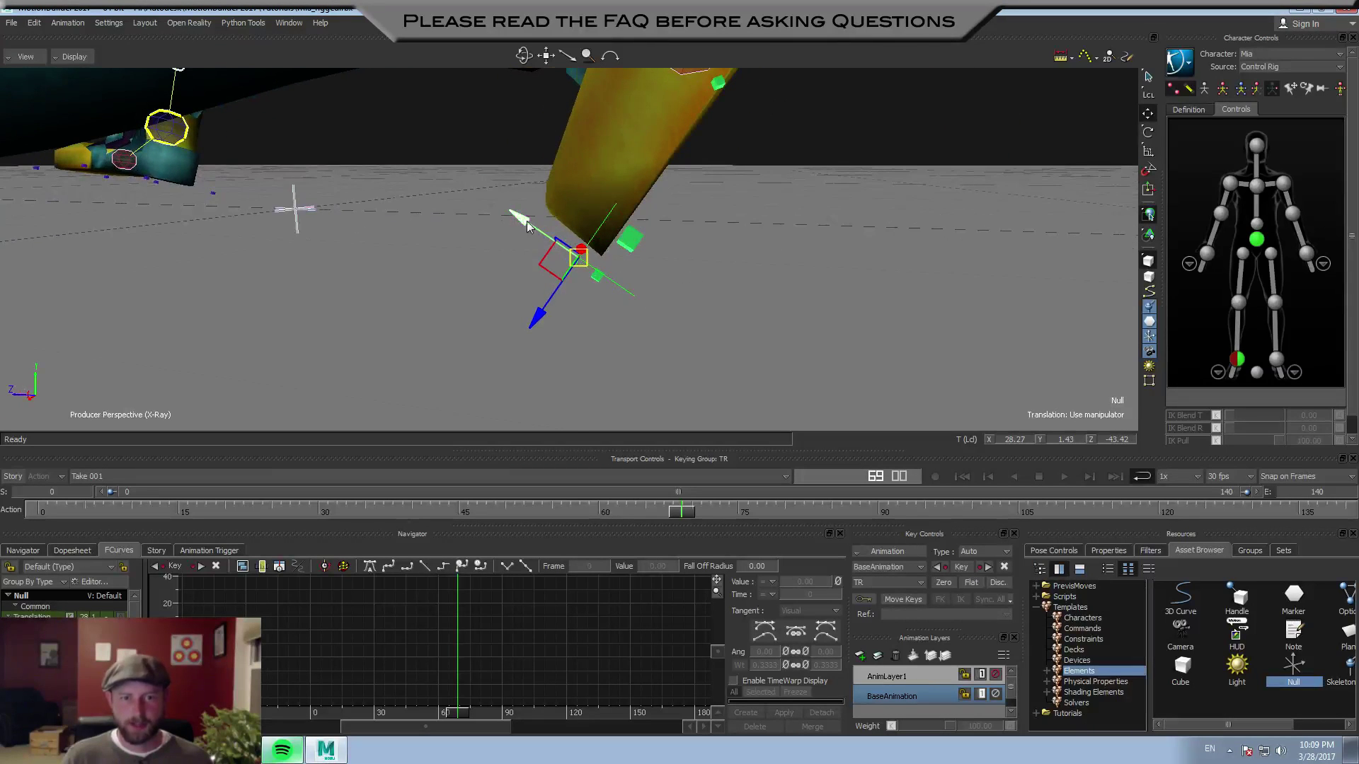
left_click_drag(521, 214, 539, 226)
left_click_drag(547, 333, 556, 318)
Align the translation and rotation of Null 1 to the left ankle effector
left_click_drag(796, 235, 442, 220, "ctrl+shift")
left_click(798, 147)
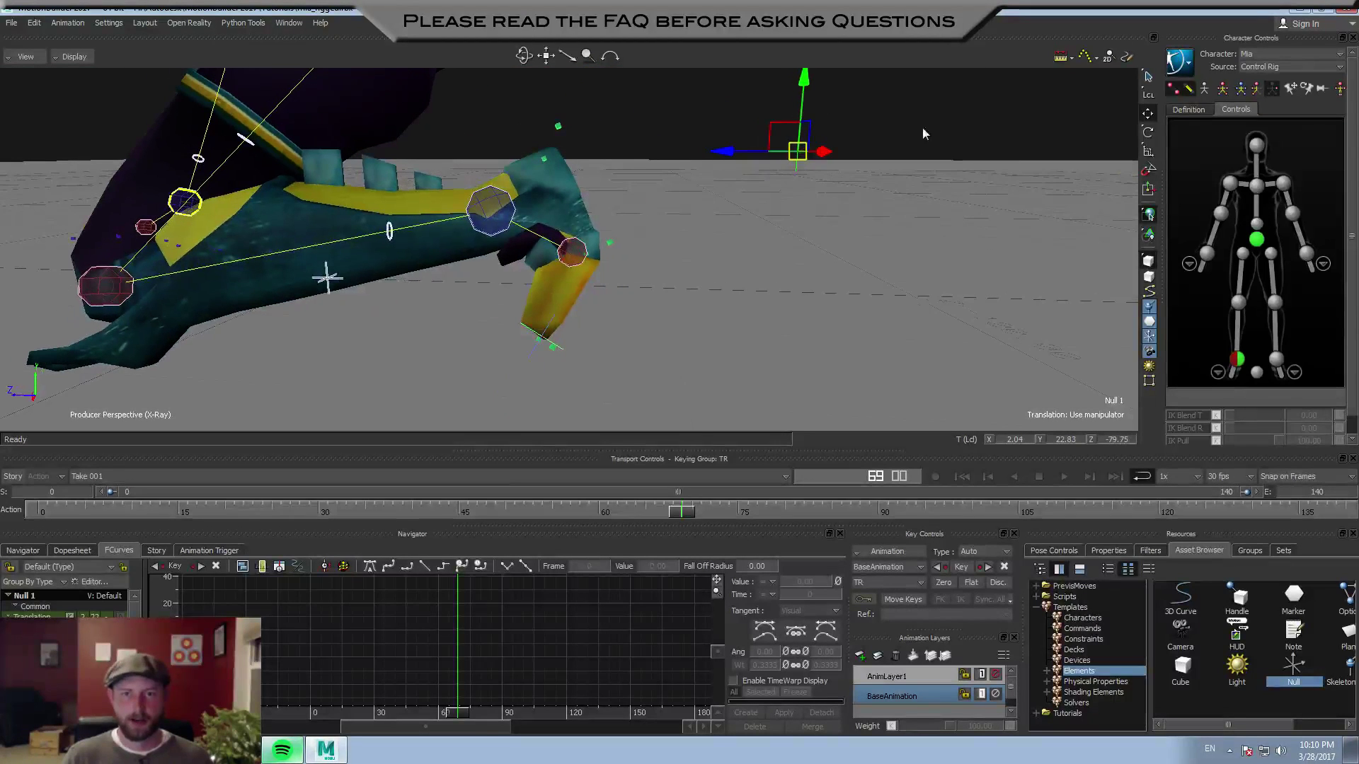
left_click(502, 230, "shift")
right_click(488, 182)
mouse_move(548, 197)
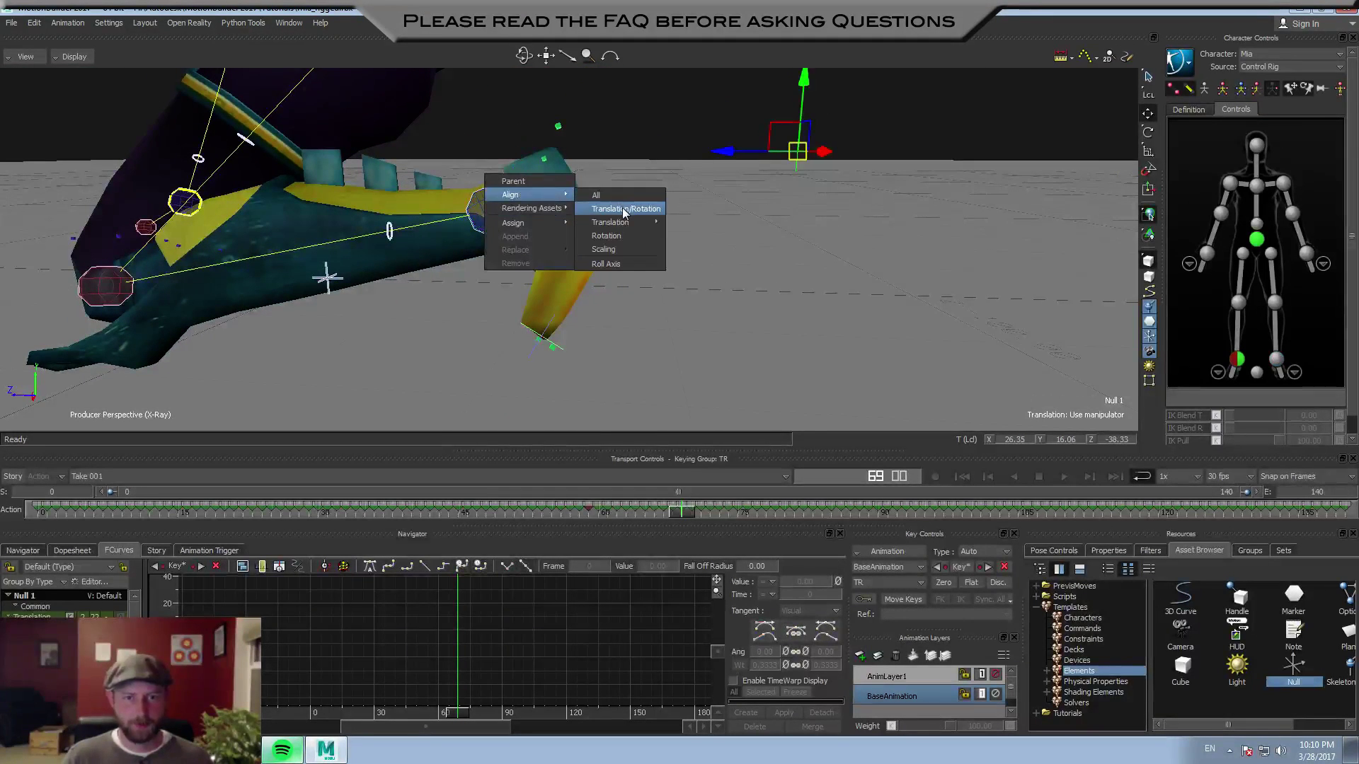
left_click(622, 207)
Parent Null 1 at the ankle to the null at the toe tip
left_click_drag(622, 206, 695, 177, "ctrl+shift")
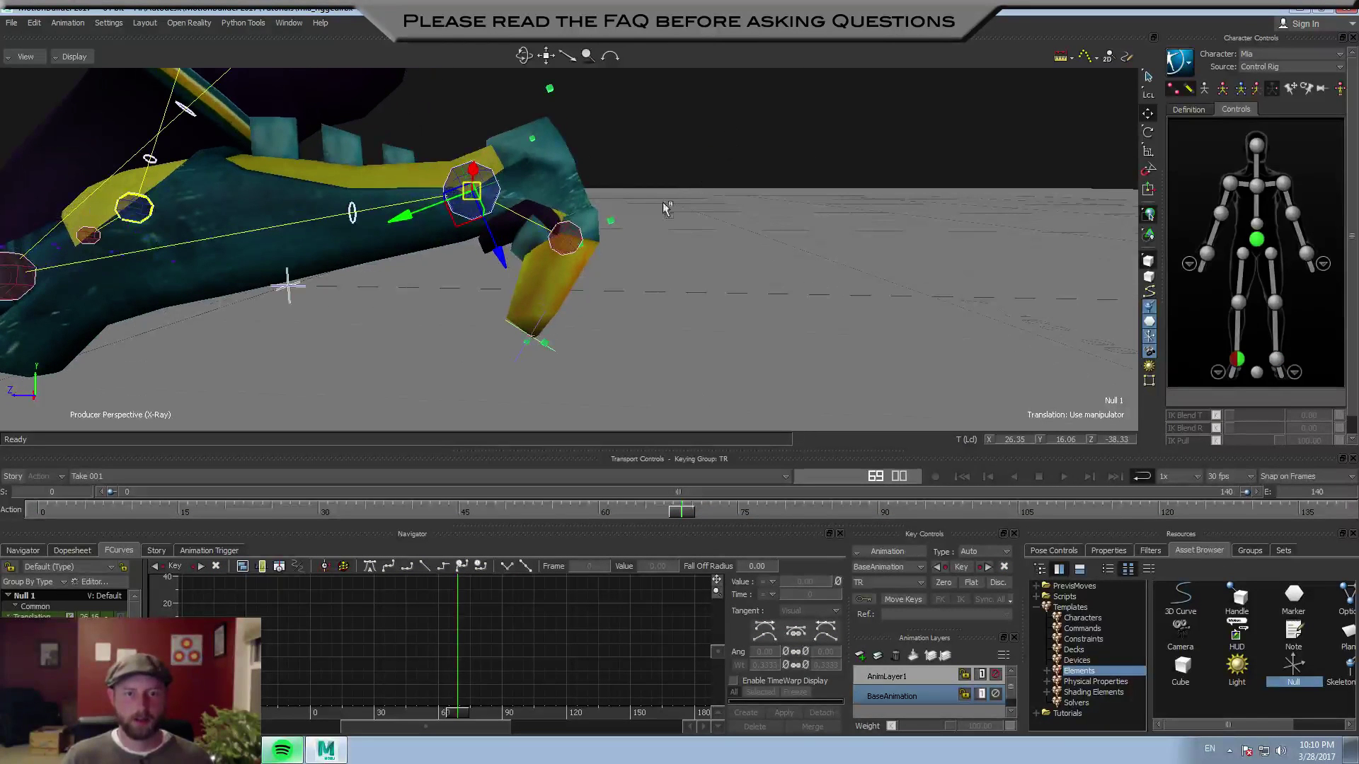
left_click_drag(516, 328, 512, 312, "alt")
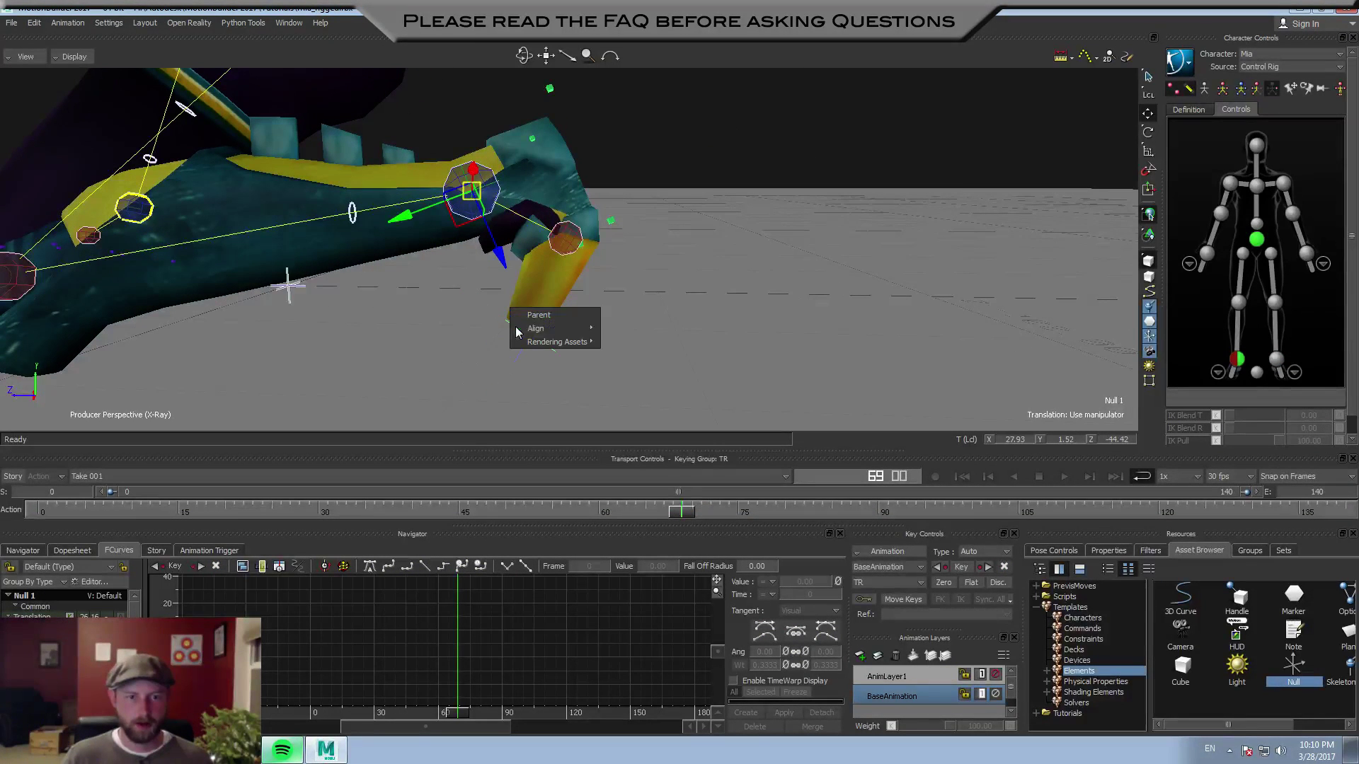
left_click(538, 316)
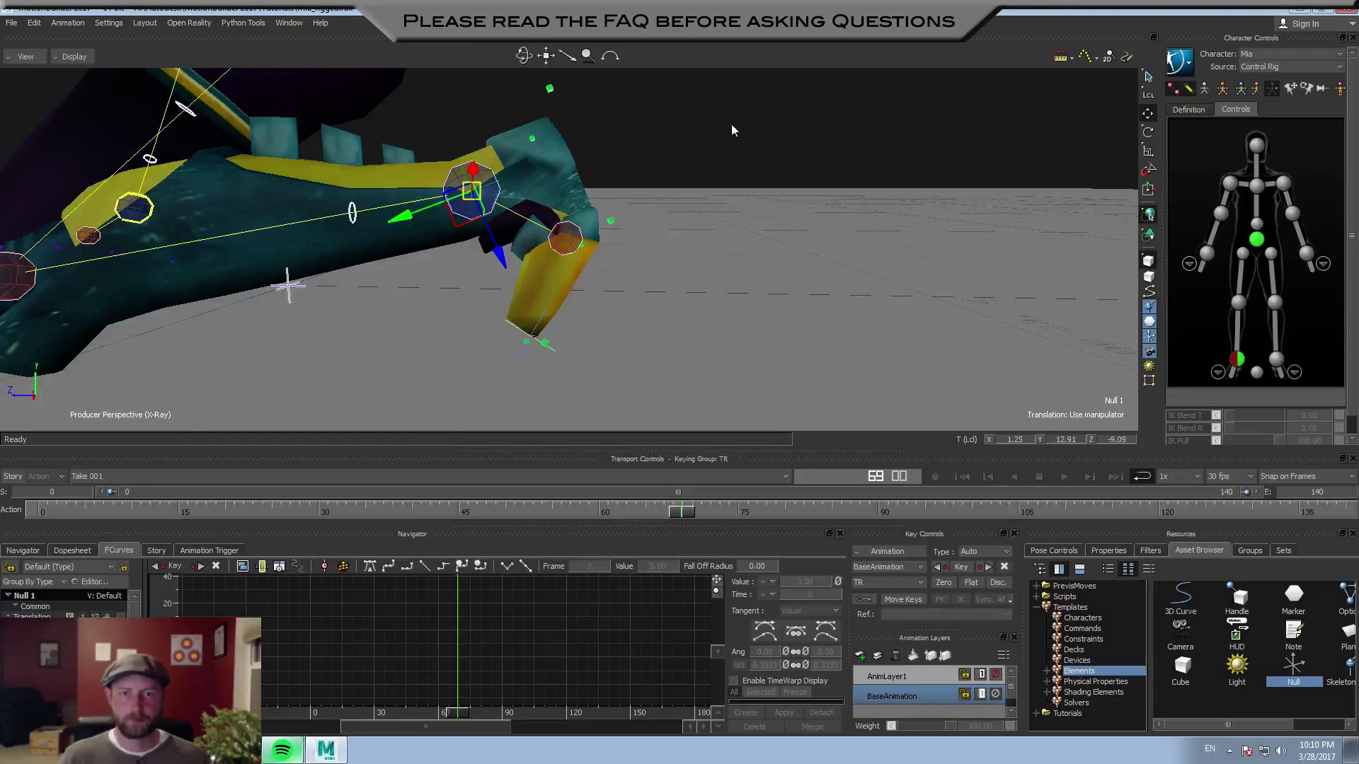
Create a Parent/Child constraint with the left foot effector as source and the toe null as constrained child
left_click_drag(732, 125, 779, 172, "ctrl+shift")
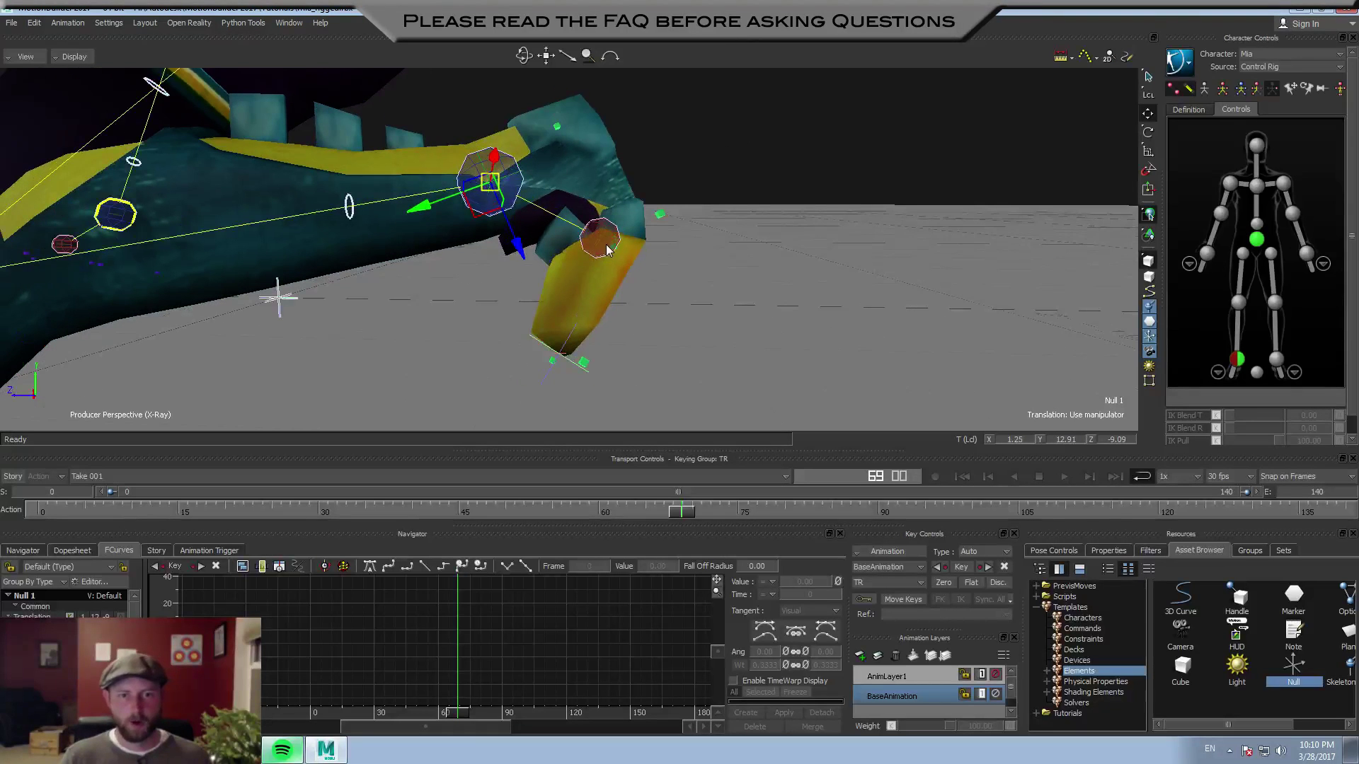
left_click(1085, 639)
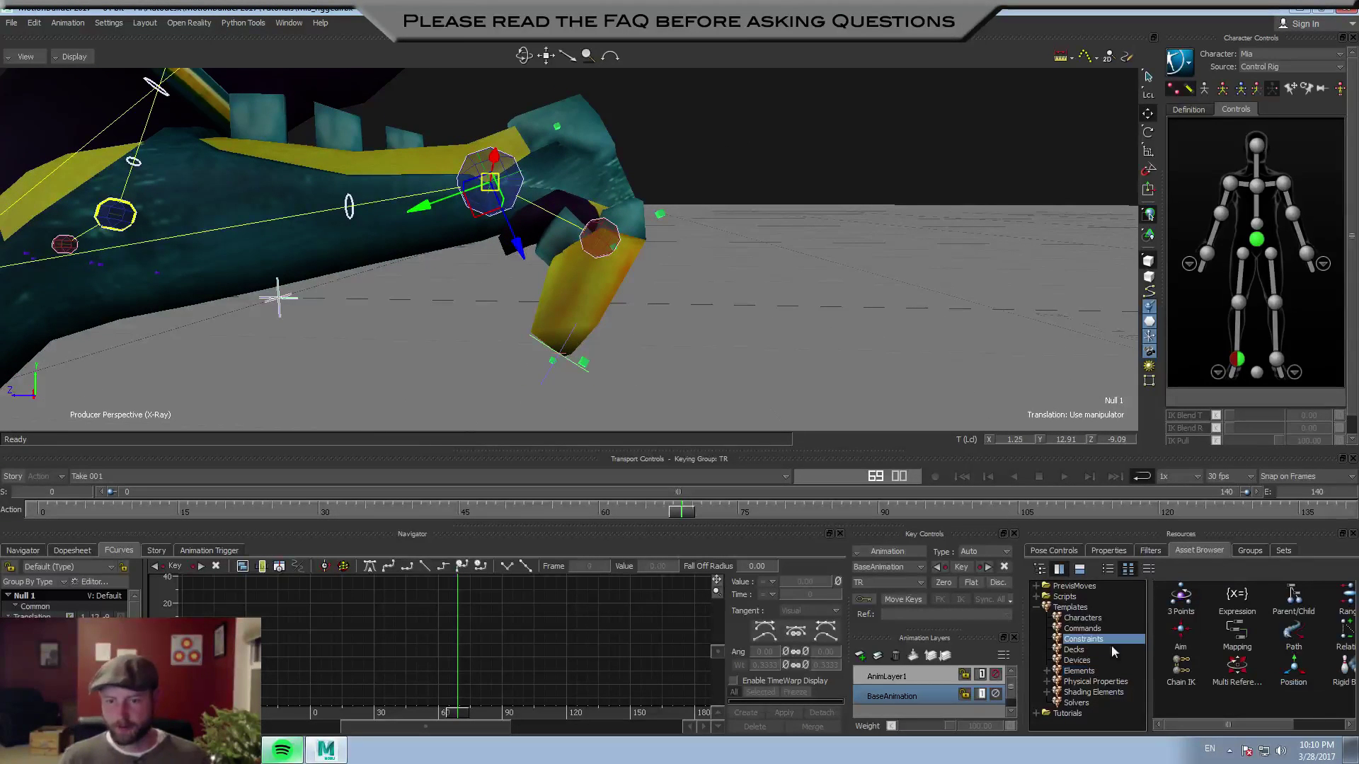
left_click(1294, 600)
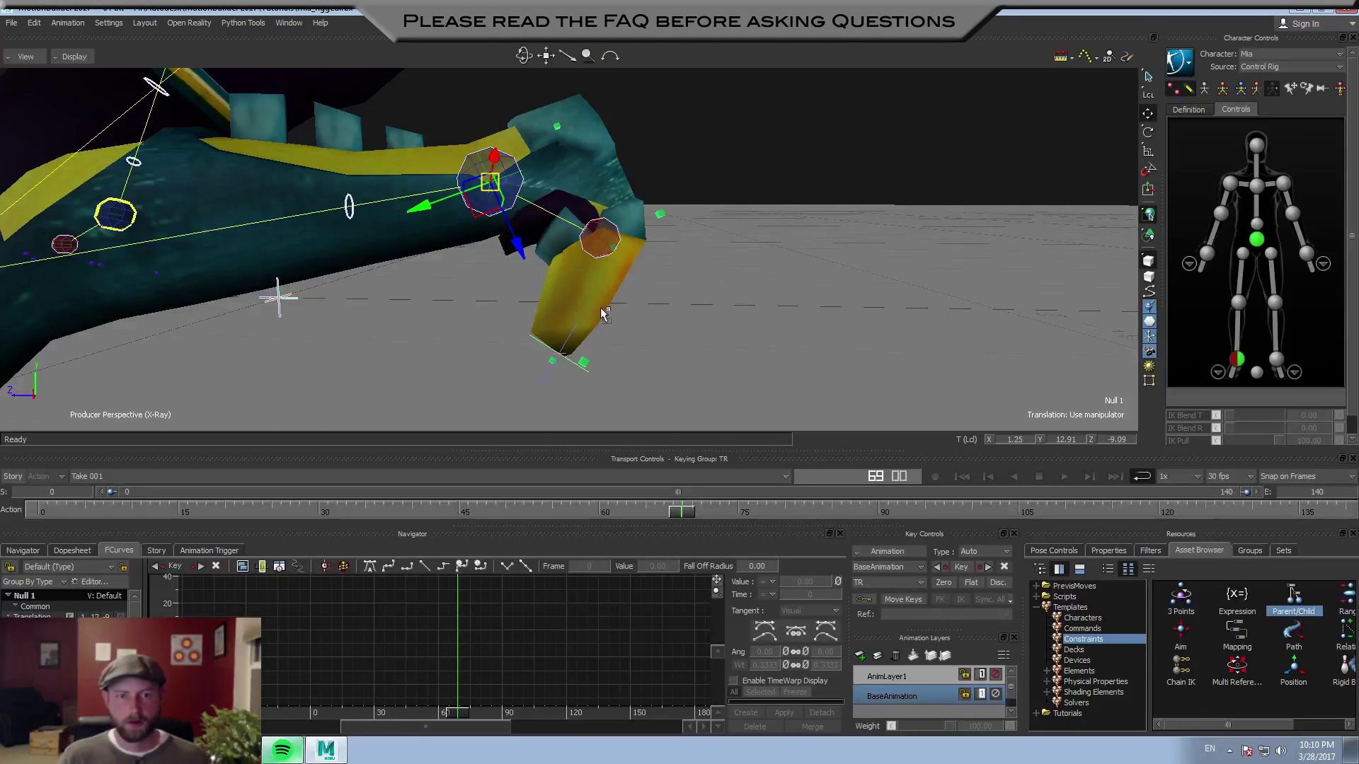
left_click(601, 243)
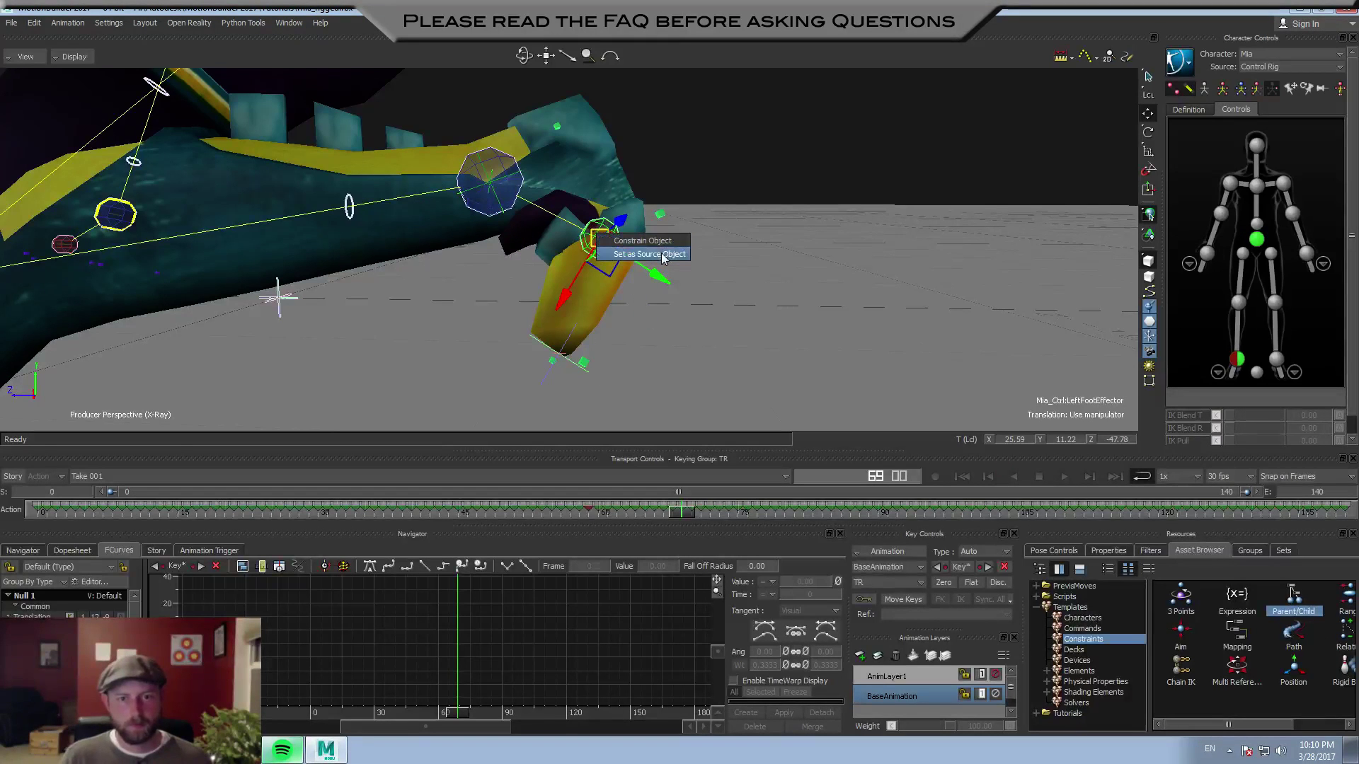
left_click(662, 255)
left_click(533, 351)
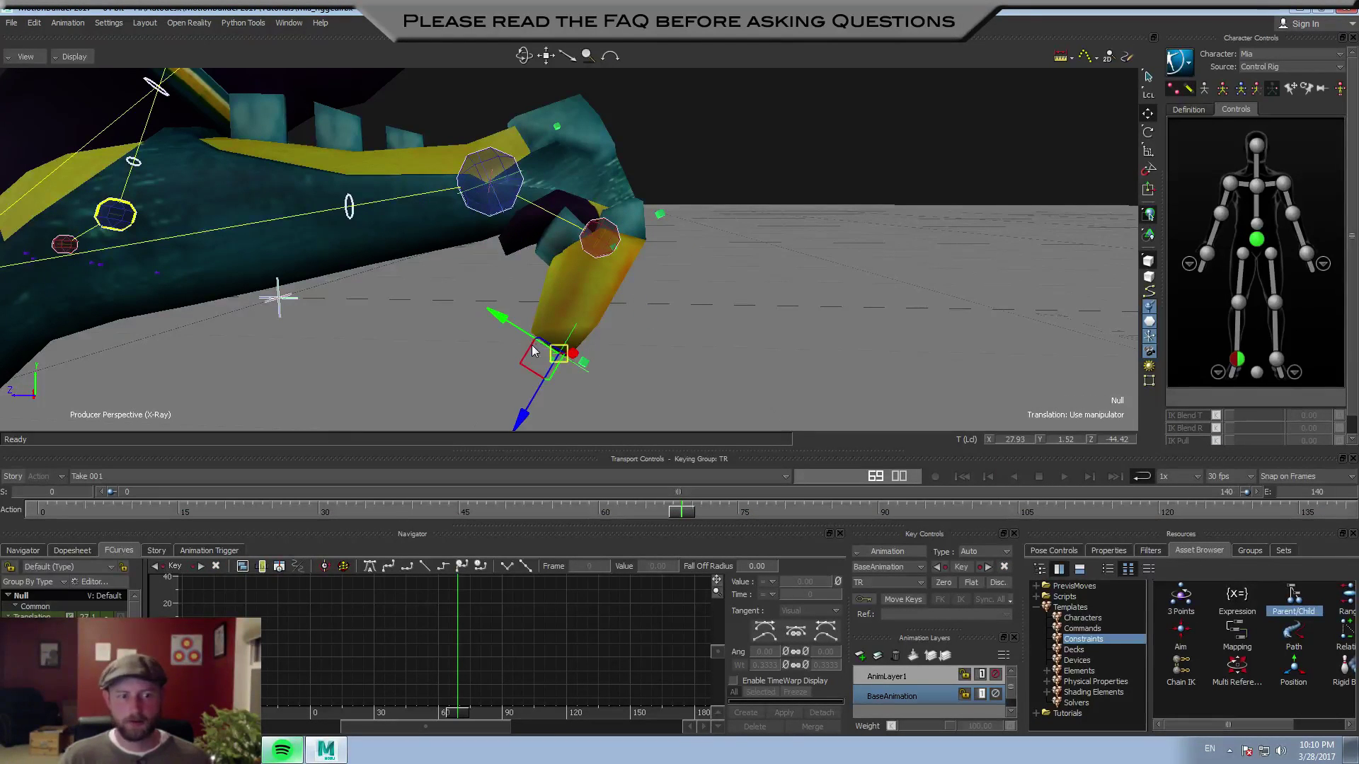
left_click(12, 553)
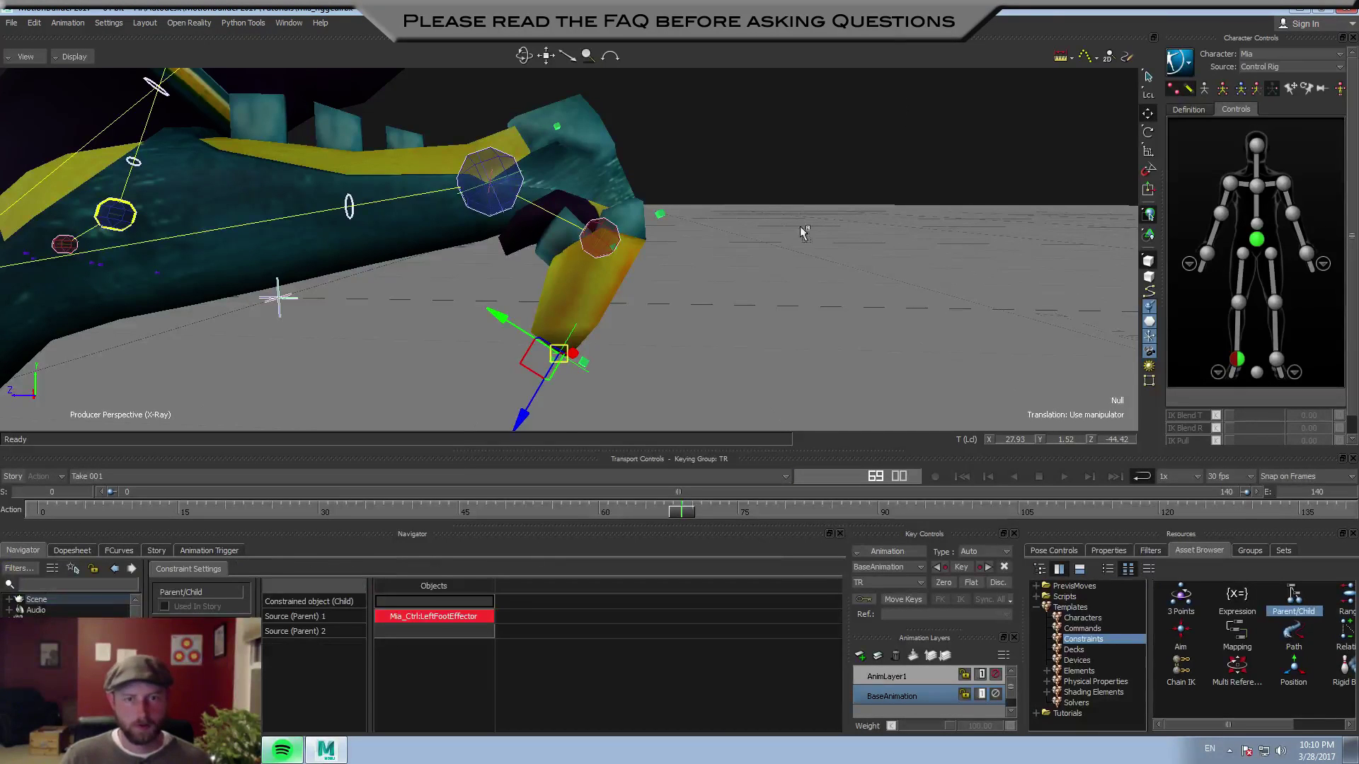
left_click_drag(459, 542, 433, 602)
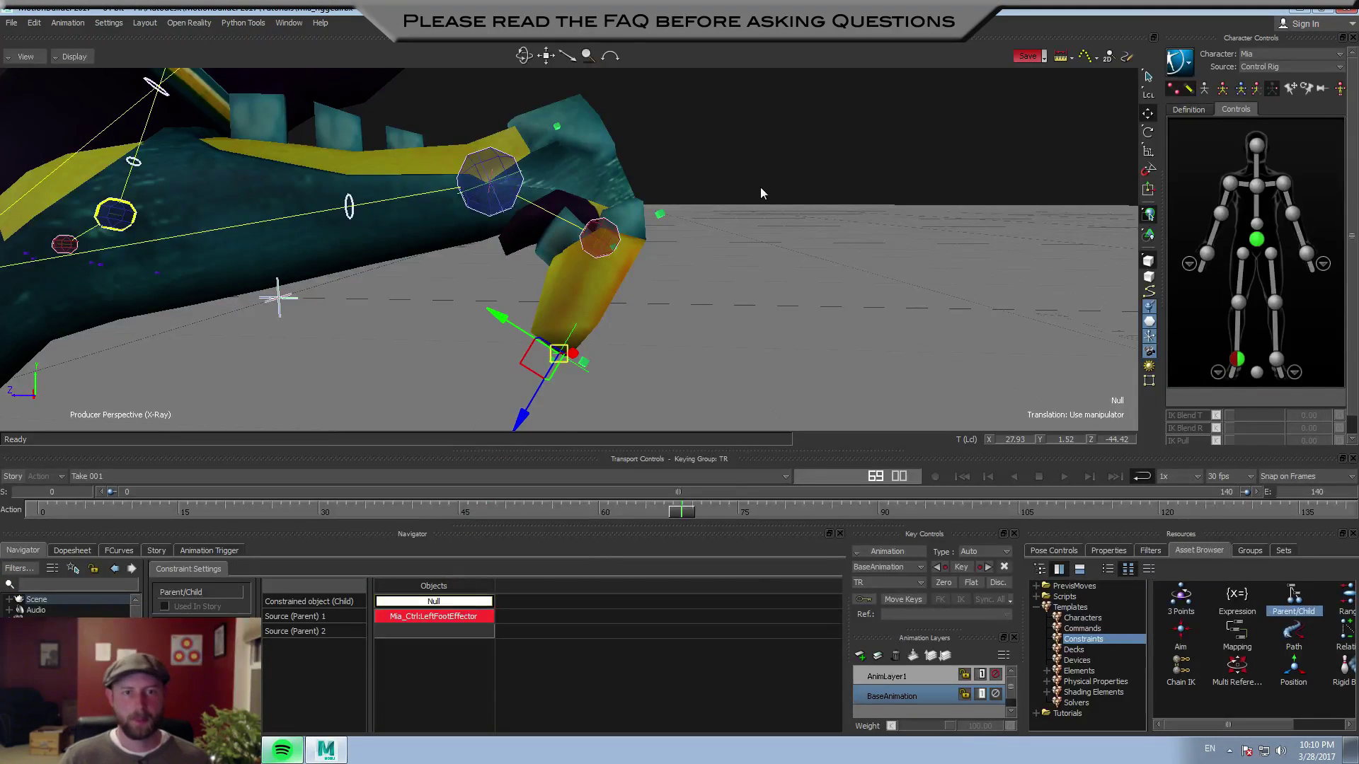
Create a second Parent/Child constraint with the left ankle effector as source and Null 1 as constrained child
left_click(493, 206)
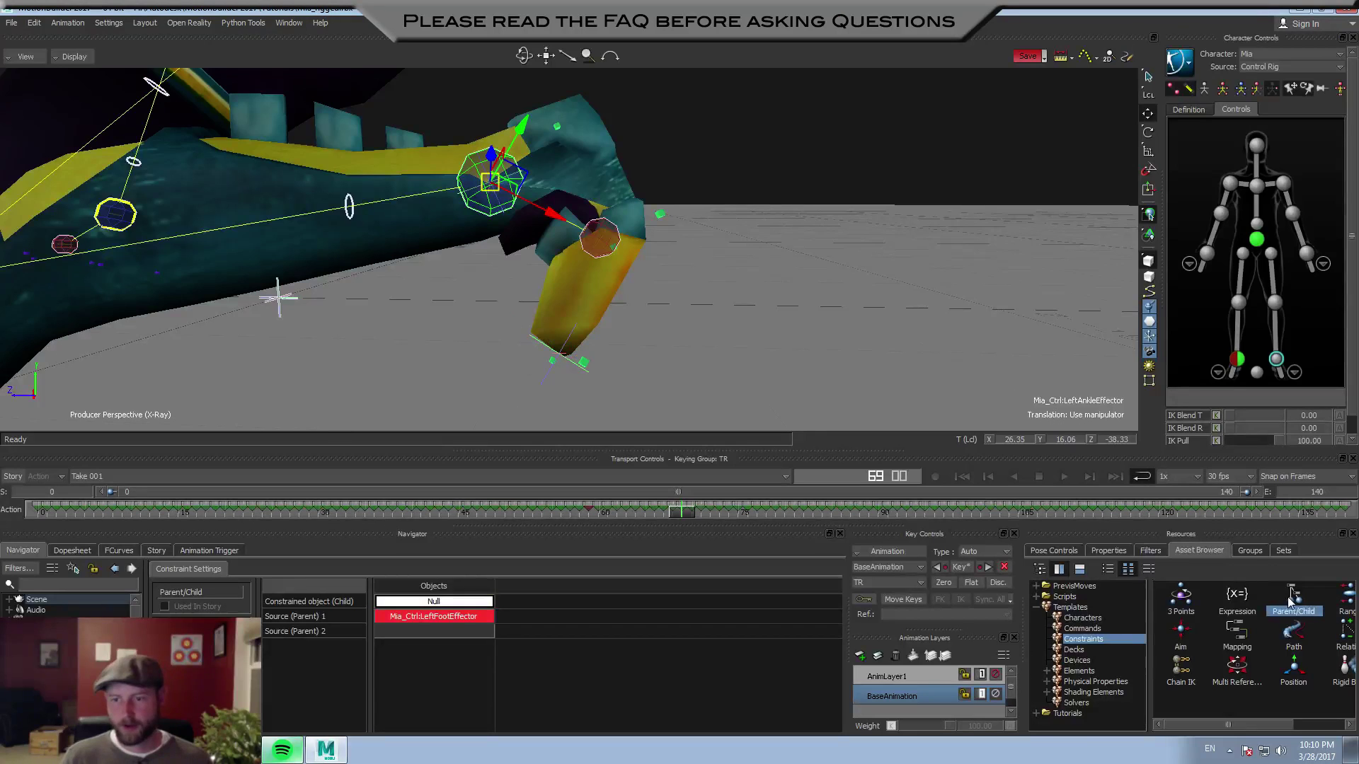
left_click_drag(494, 215, 494, 213)
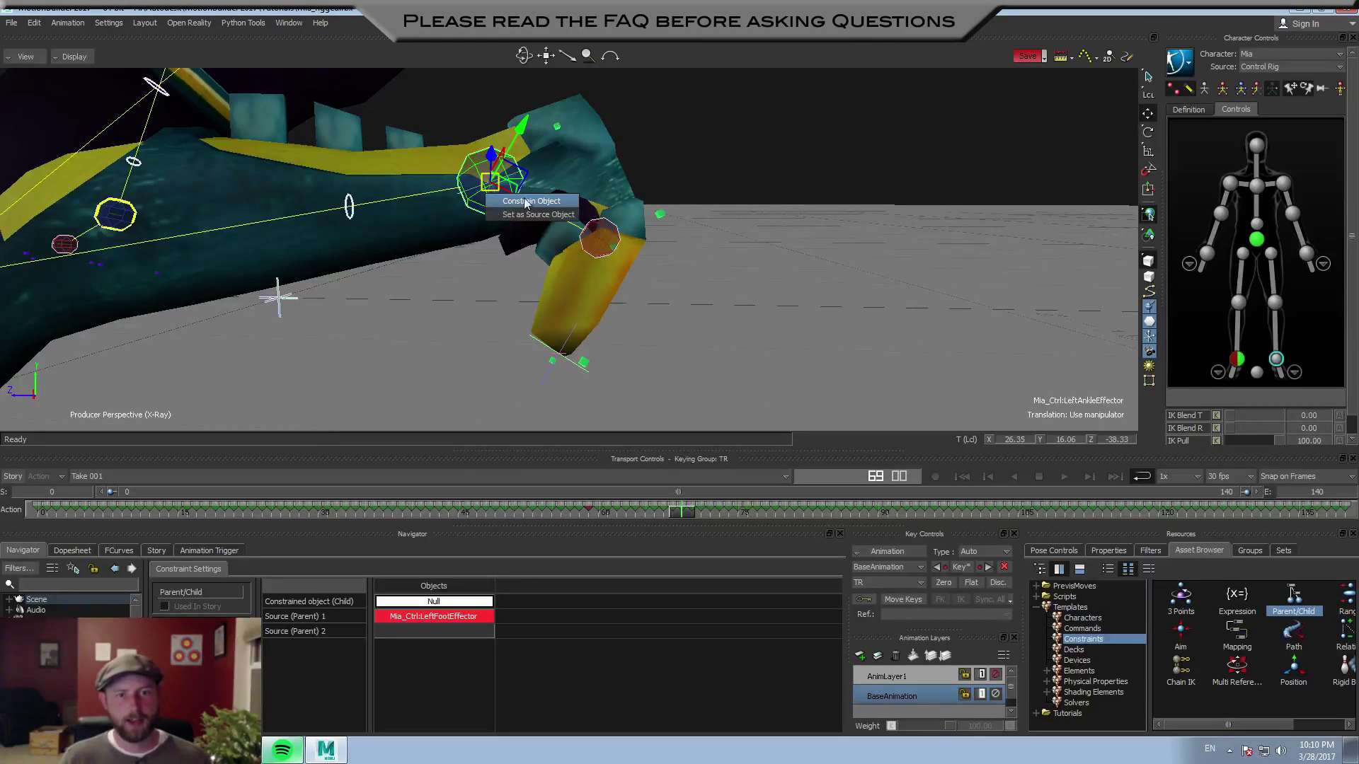
left_click(543, 214)
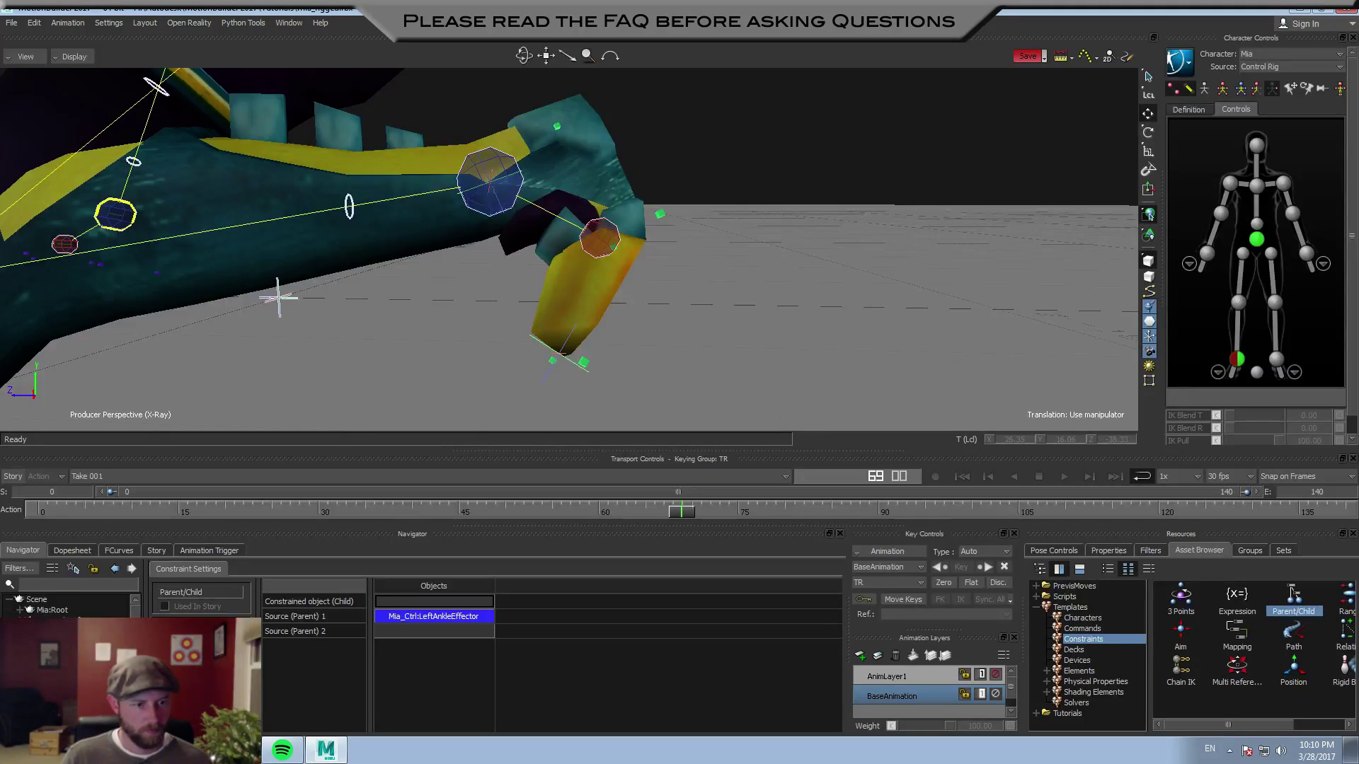
left_click(490, 181)
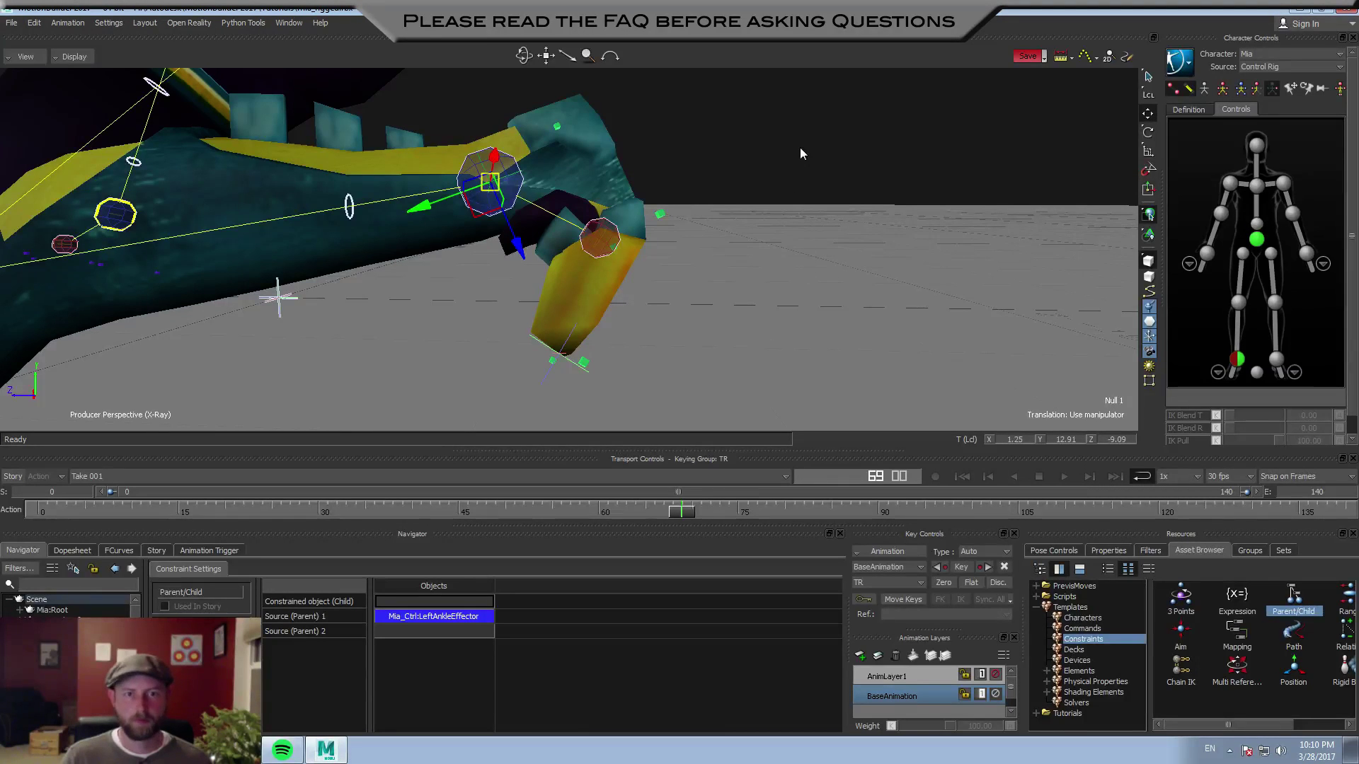
left_click(488, 601)
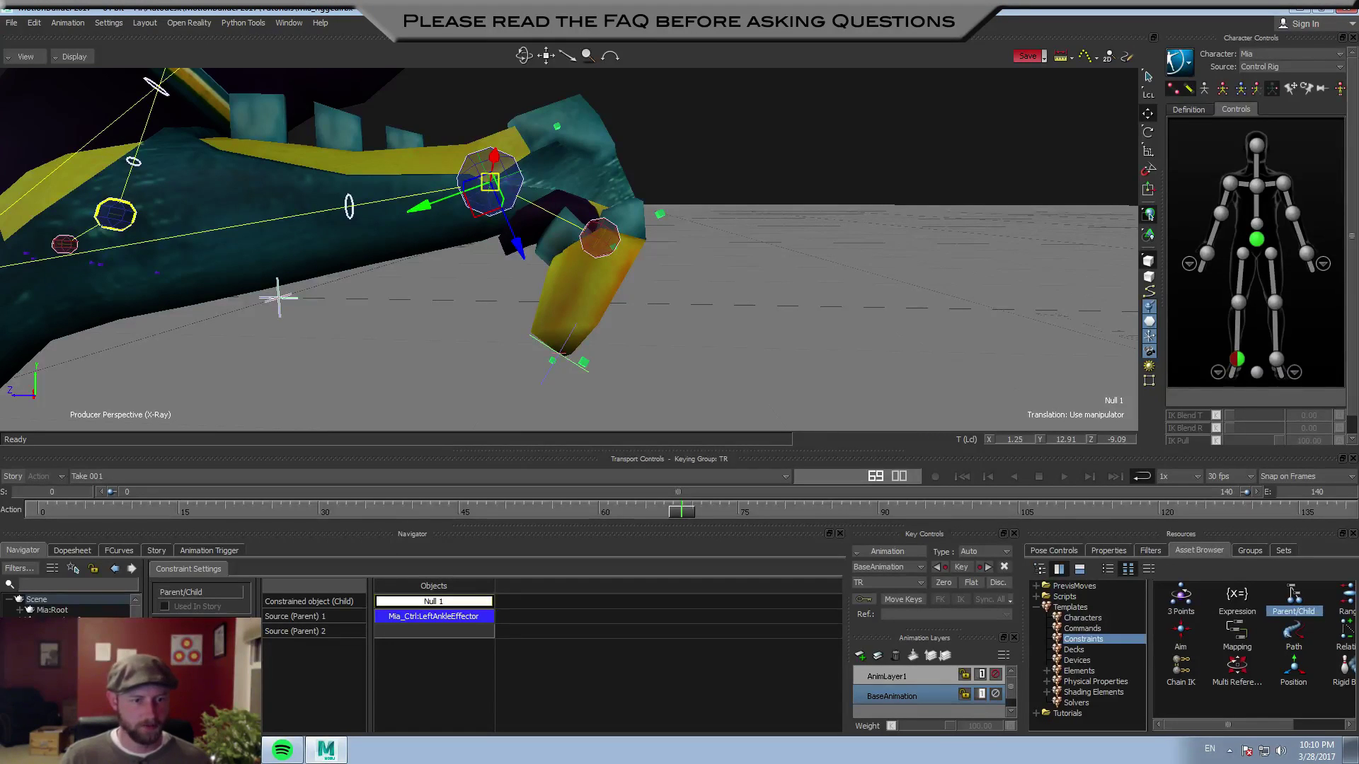
Switch the left ankle effector to global axes and Full Body keying, try raising it, and undo the move
left_click(60, 683)
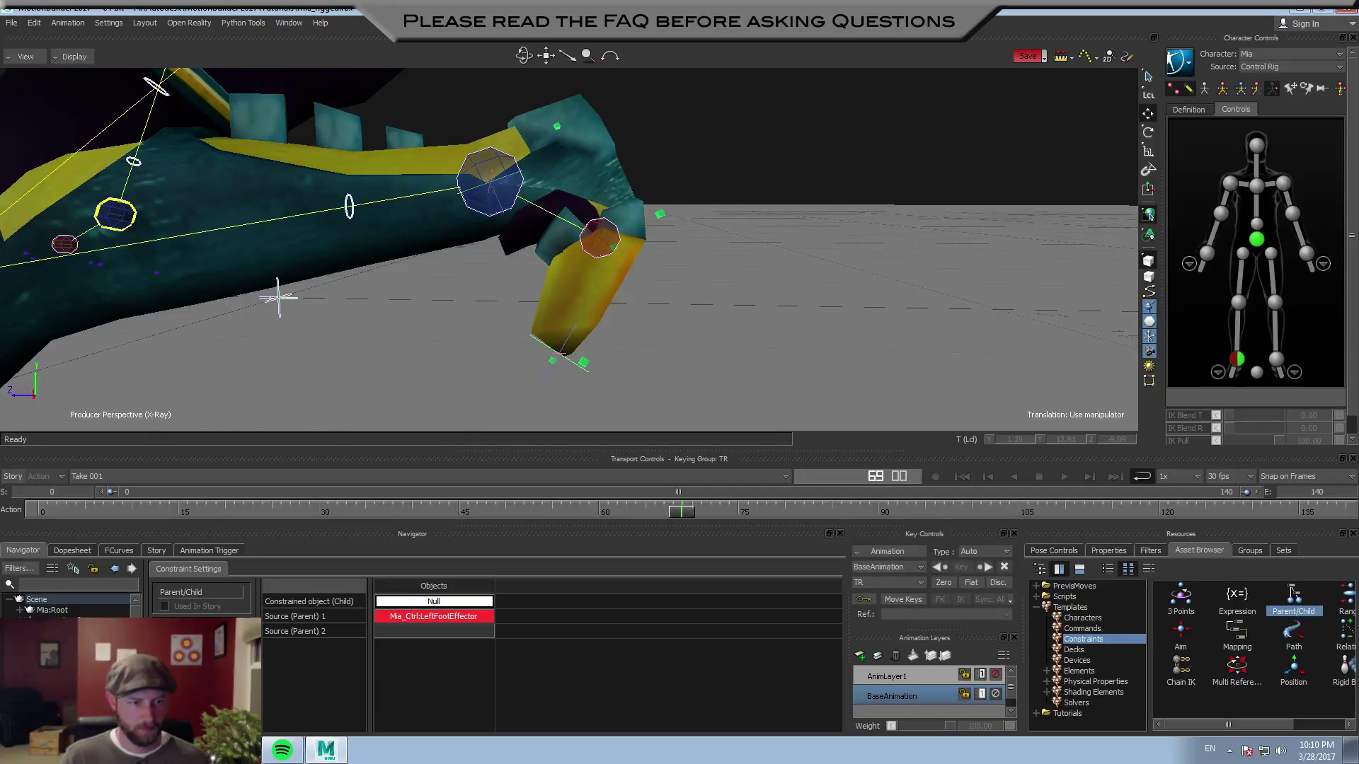
left_click_drag(718, 148, 559, 212)
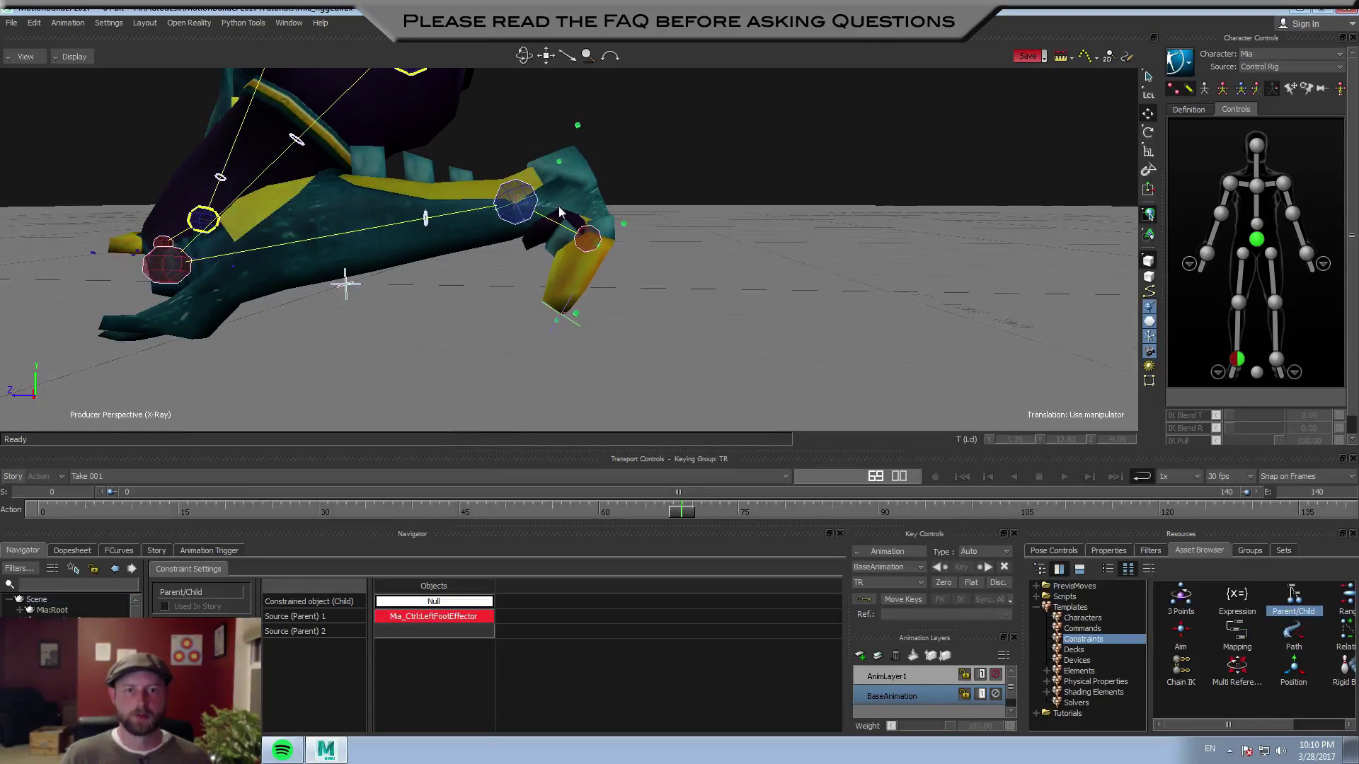
left_click(532, 213)
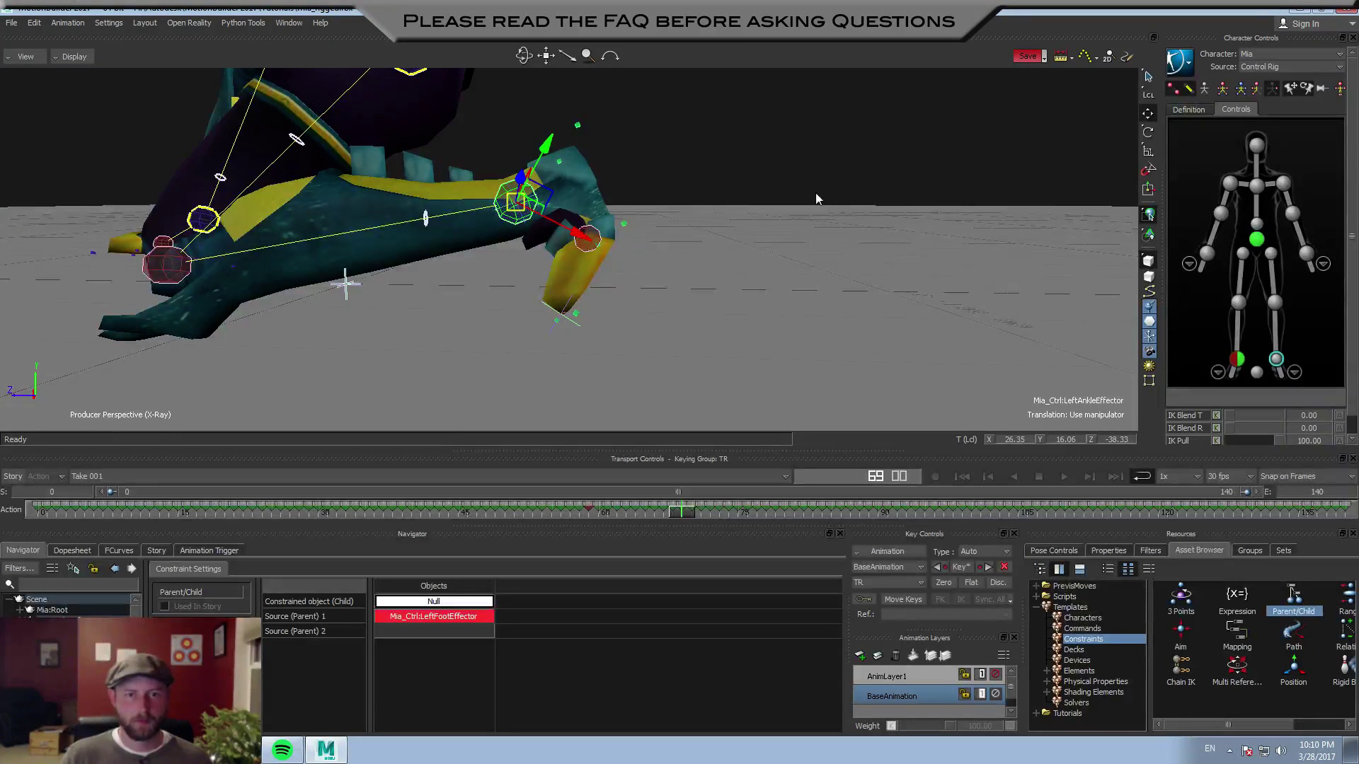
left_click_drag(815, 193, 740, 211)
key("t")
key("t")
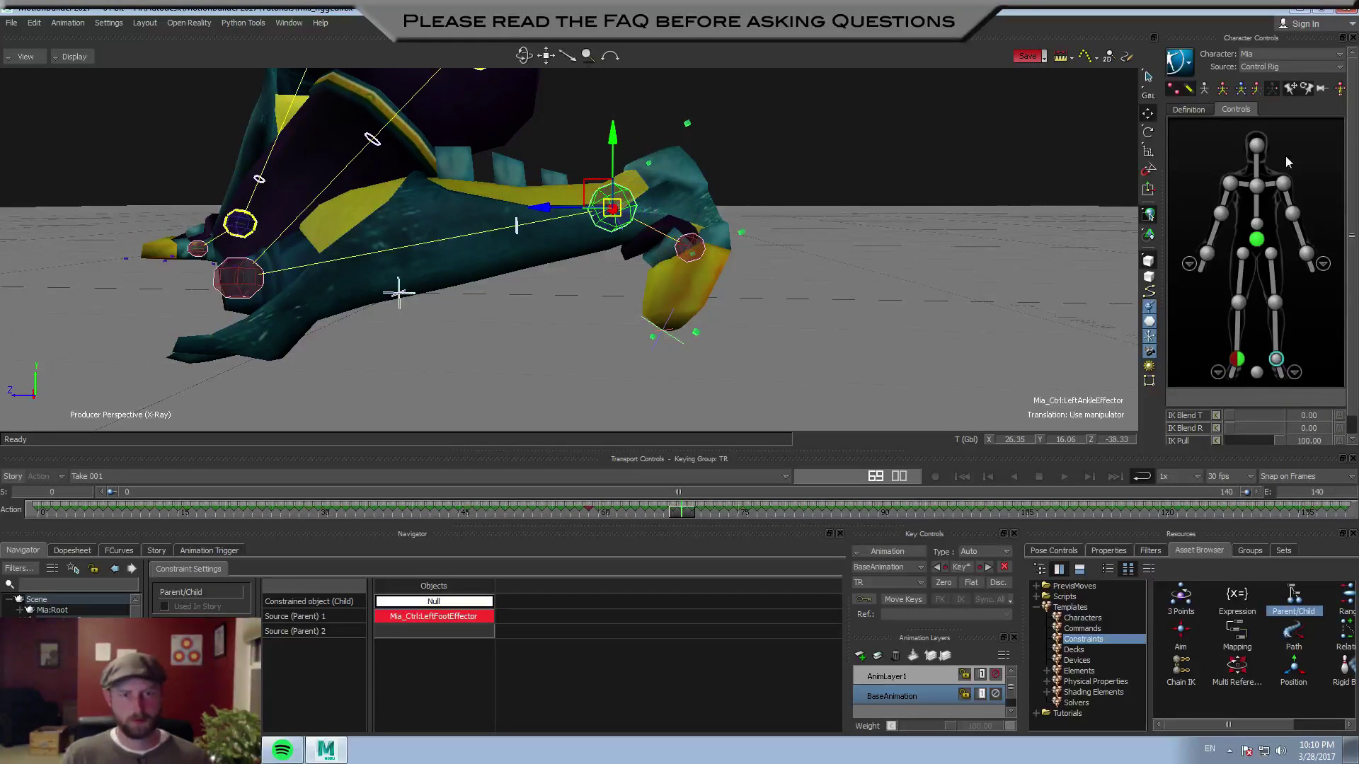
left_click(1240, 89)
left_click_drag(613, 208, 613, 156)
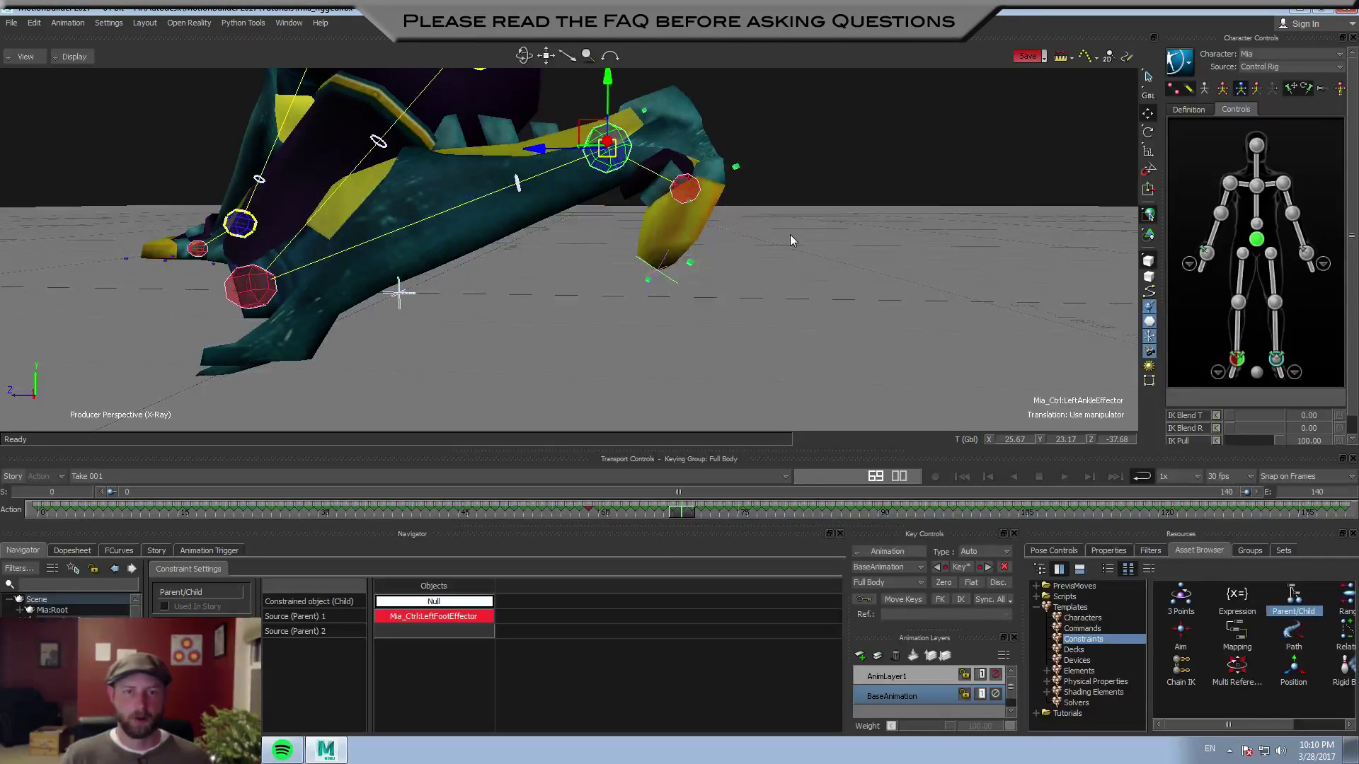
key("ctrl+z")
Select the toe null and Null 1 and plot all properties of the selected objects
scroll(835, 188, "up", 5)
scroll(593, 229, "down", 2)
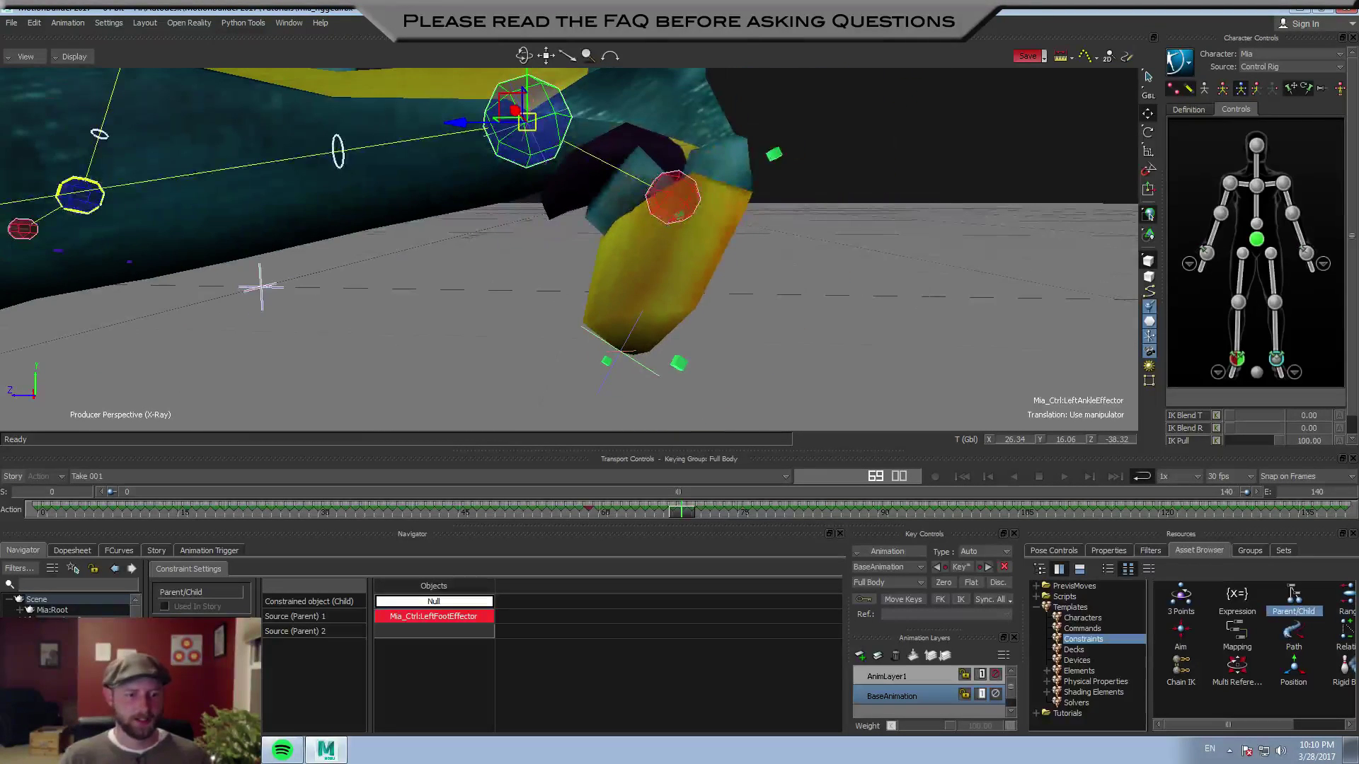
left_click(621, 349)
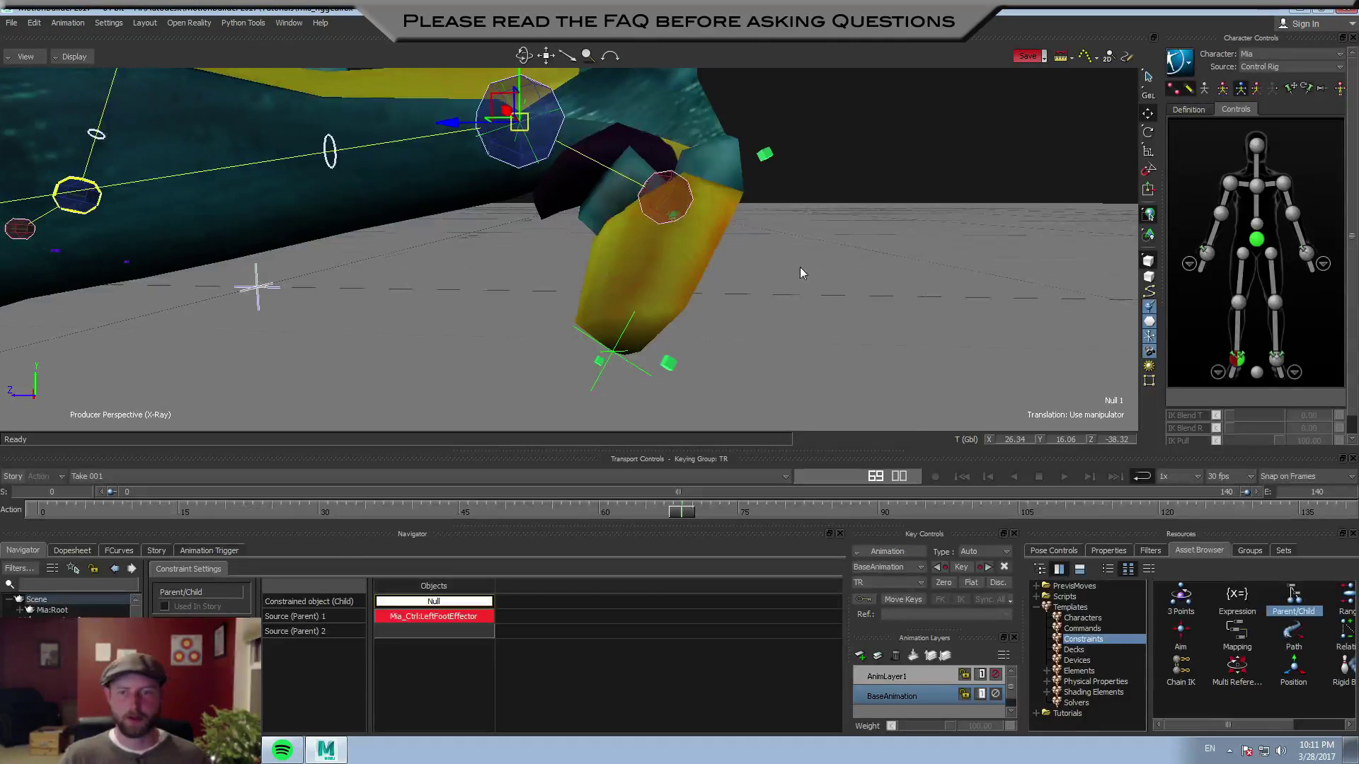
left_click(885, 552)
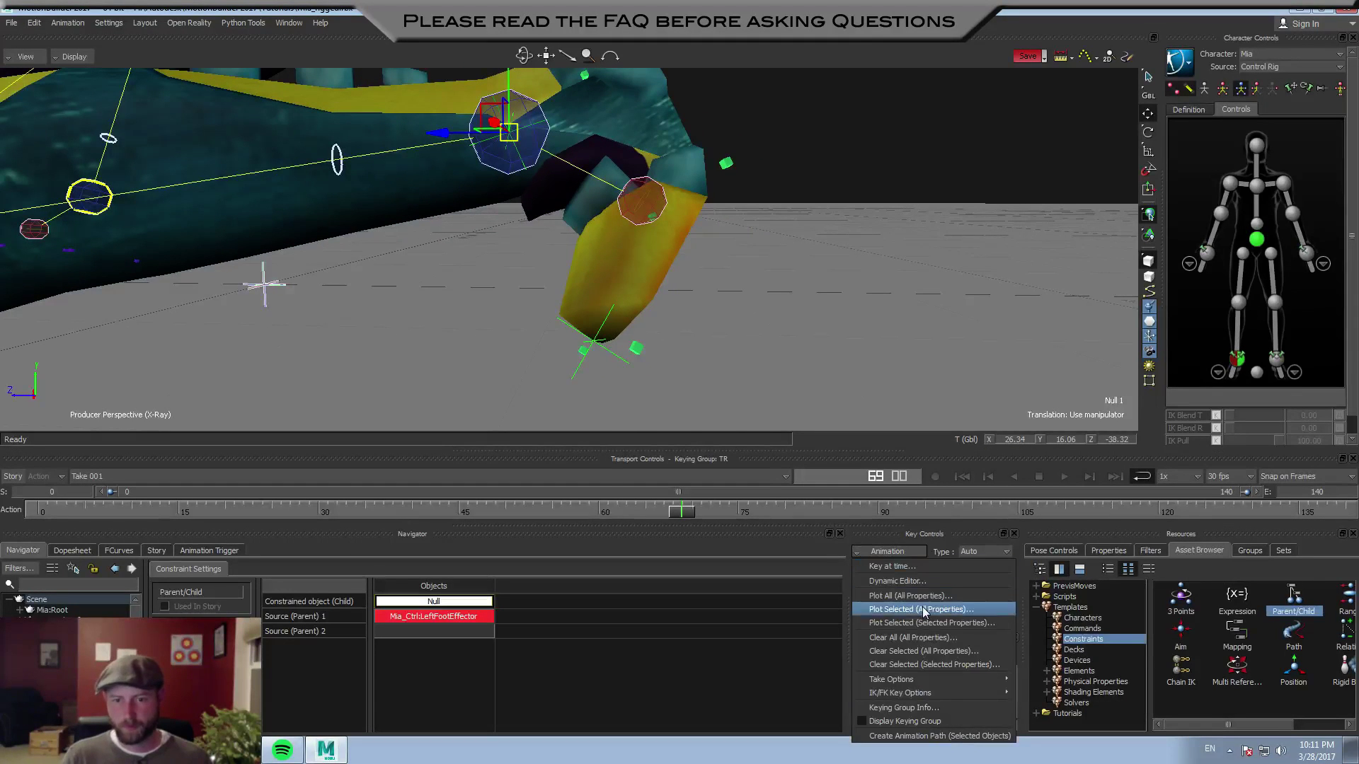
left_click(920, 596)
left_click(694, 525)
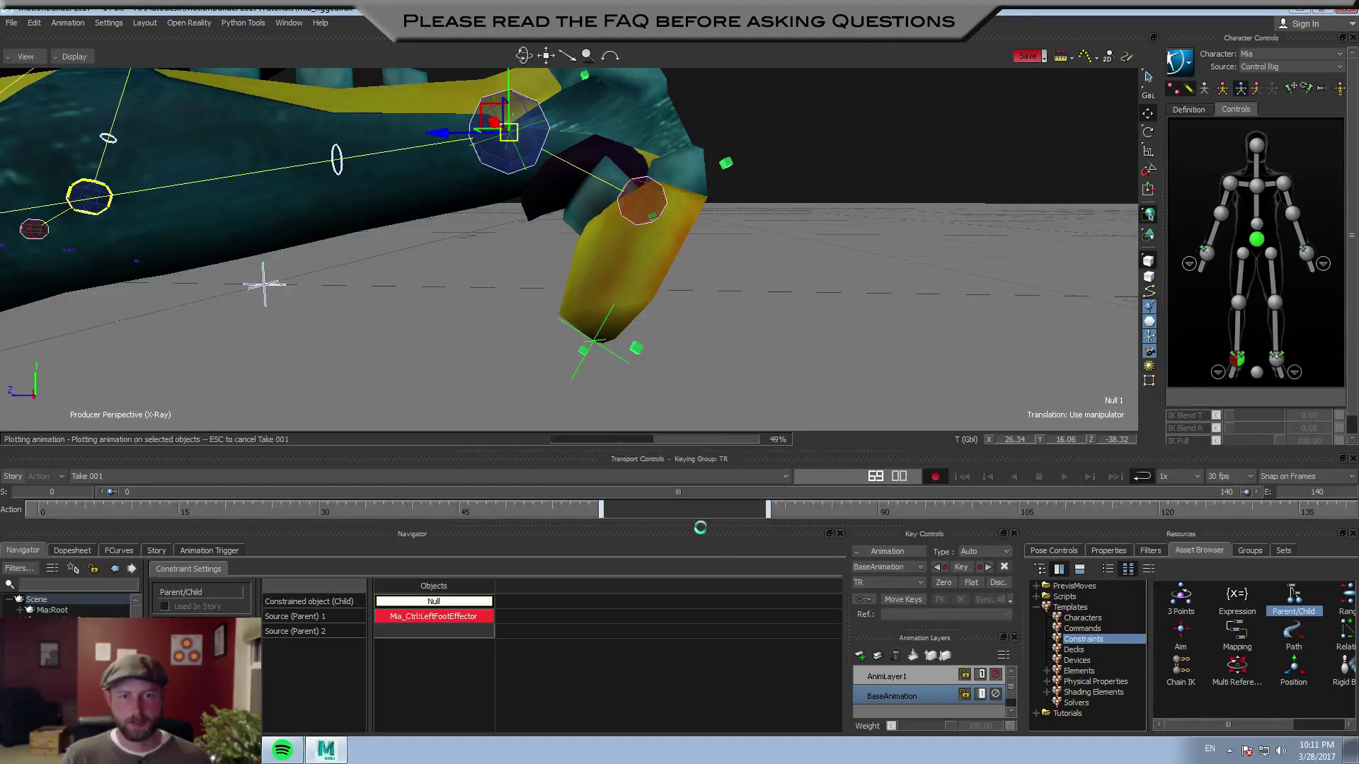
key("space")
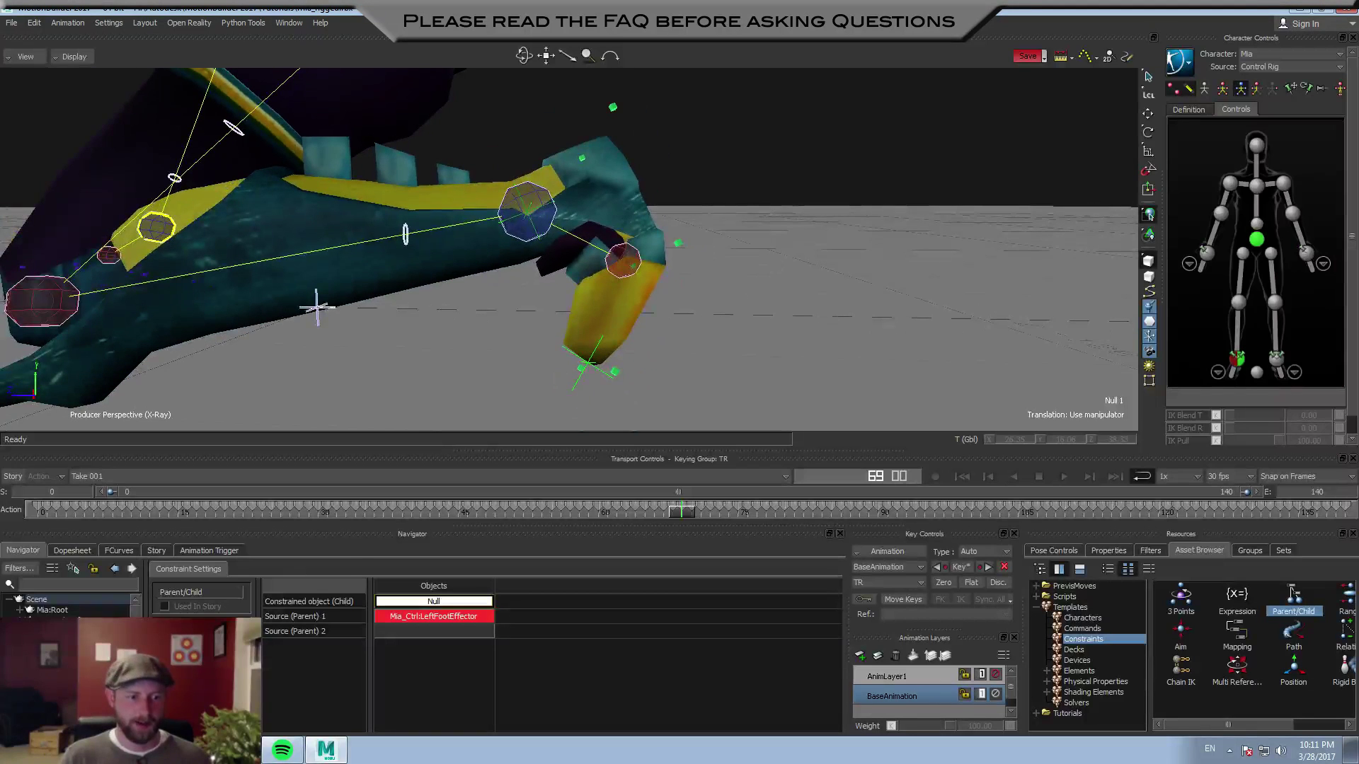
Delete both Parent/Child constraints that make the nulls follow the left foot and ankle effectors
left_click(77, 669)
left_click(81, 679, "shift")
right_click(84, 680)
mouse_move(132, 616)
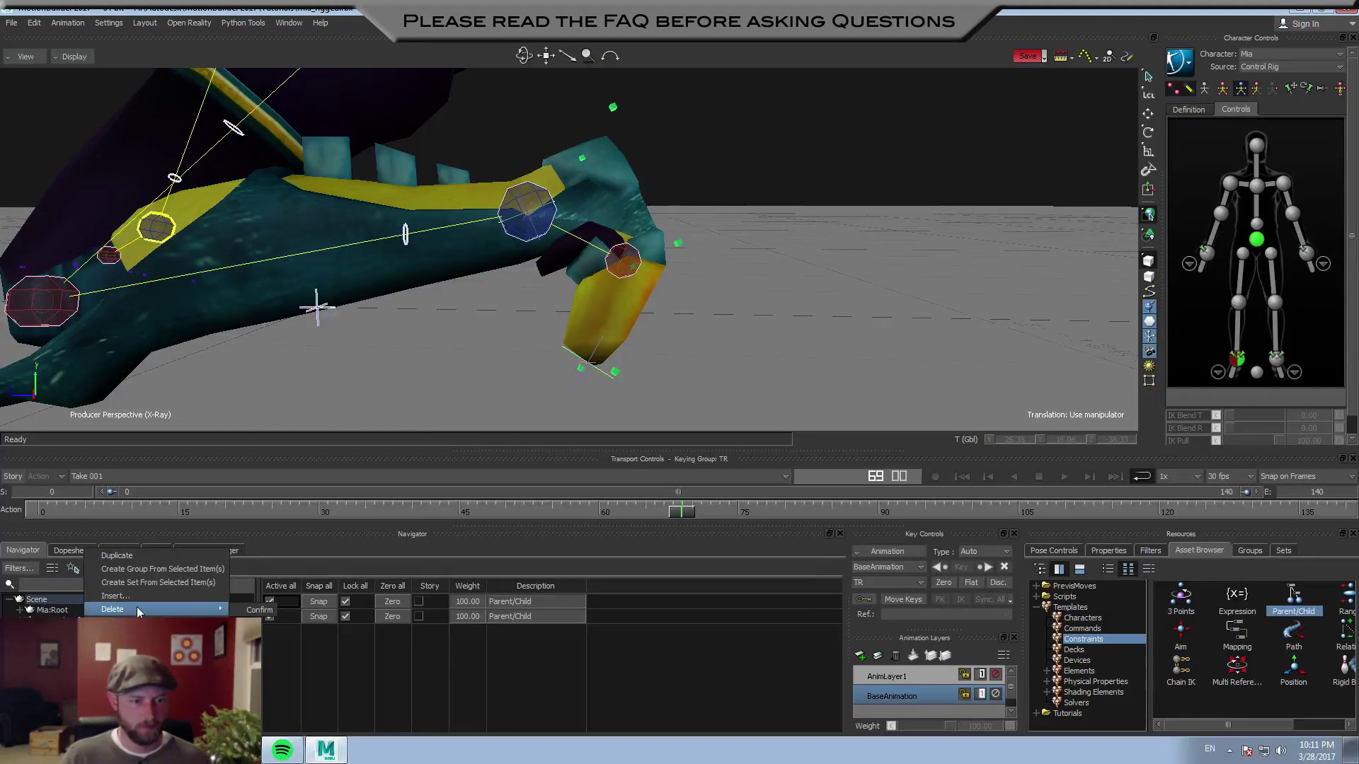
left_click(248, 610)
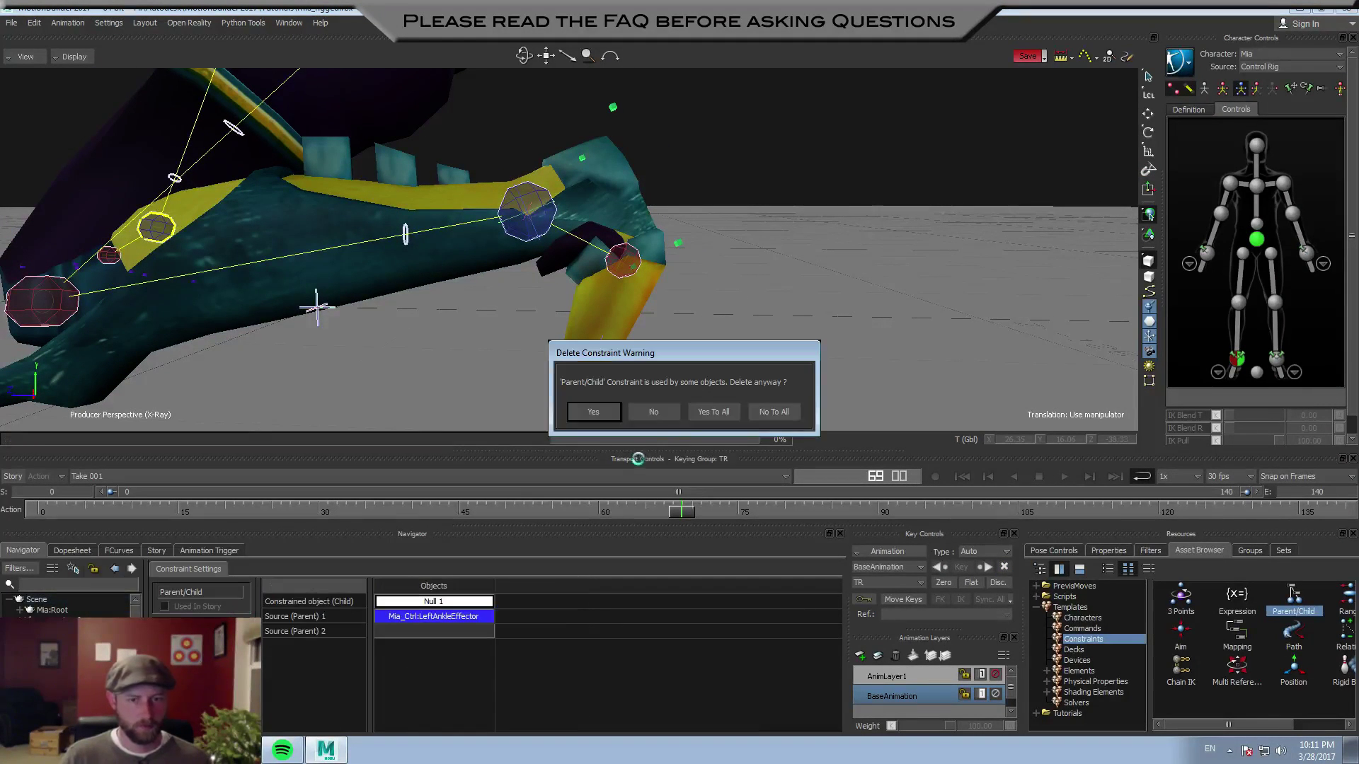
left_click(703, 410)
Go to frame 66 and create a Parent/Child constraint with the left ankle effector as constrained child
left_click_drag(685, 513, 654, 513)
left_click_drag(715, 309, 737, 350, "shift")
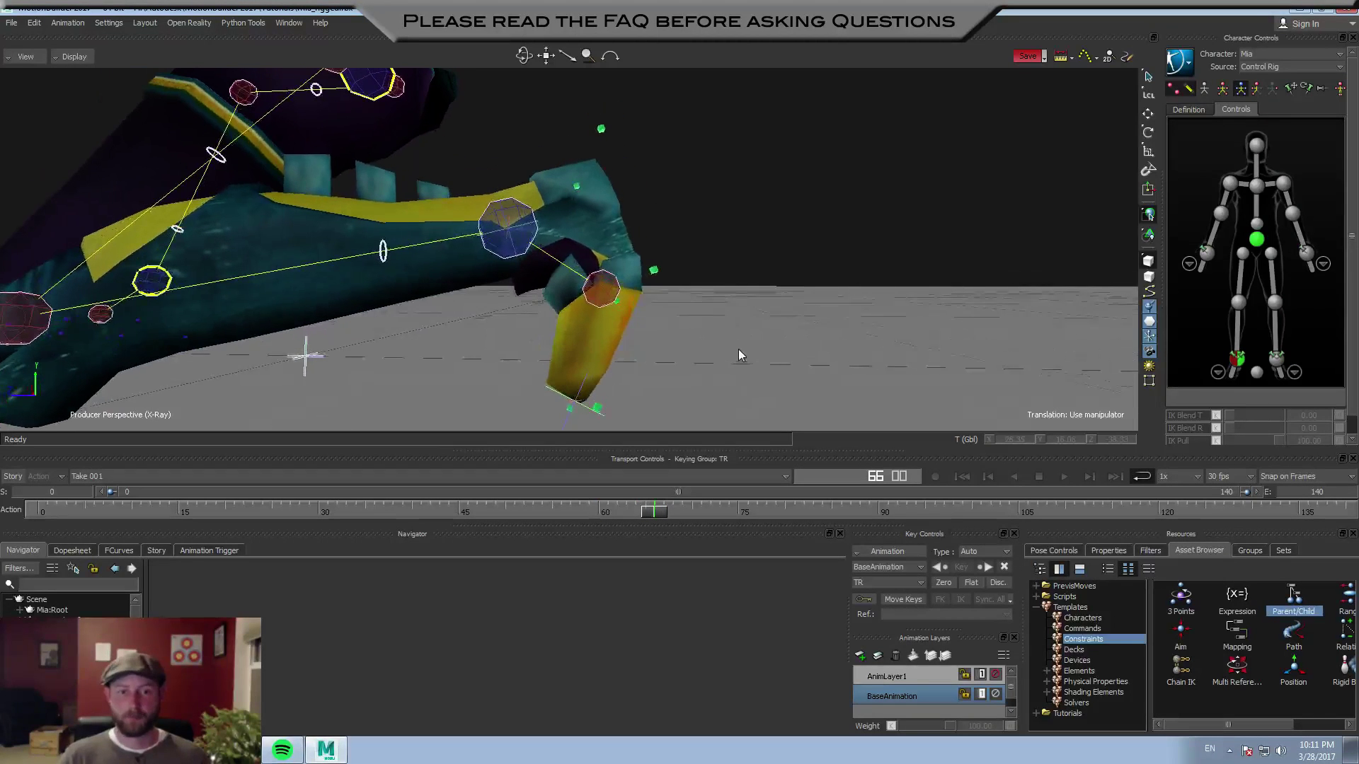
left_click_drag(582, 241, 525, 329, "shift")
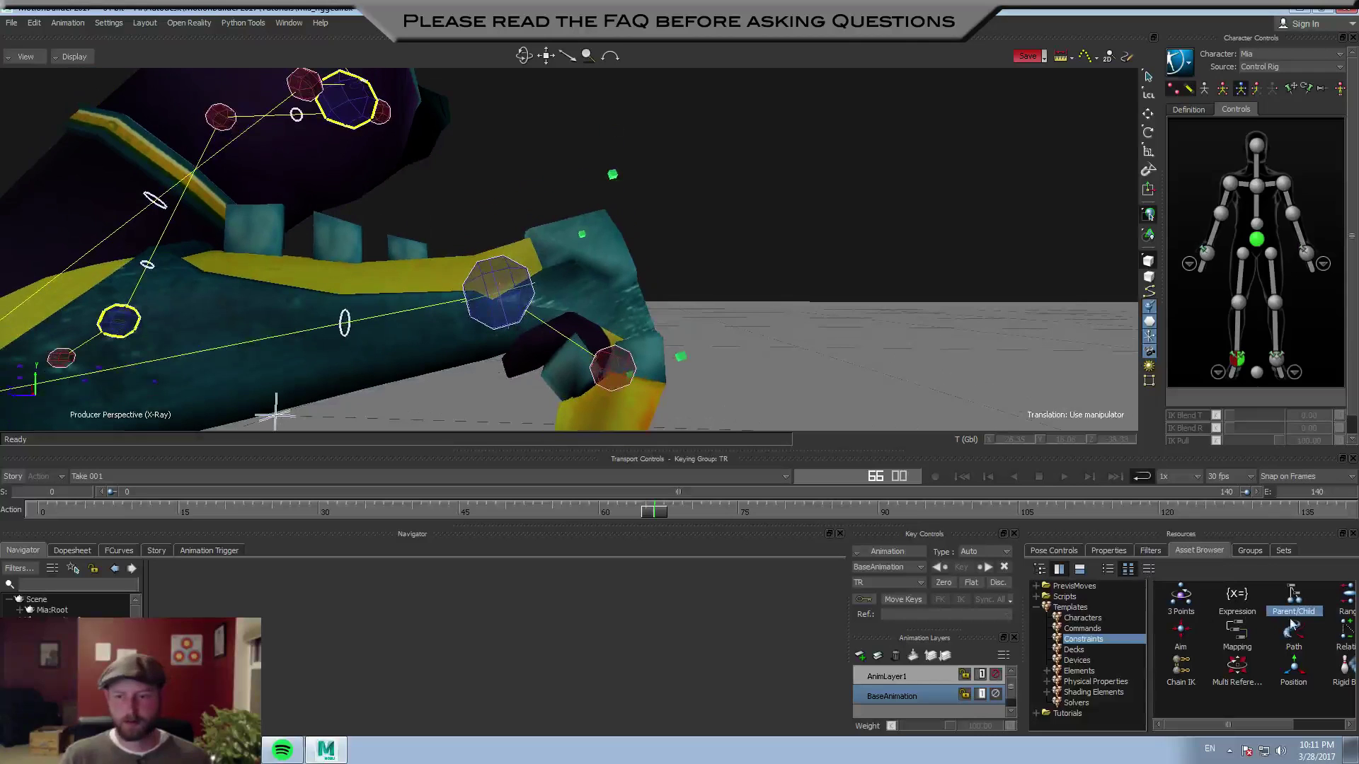
left_click_drag(1291, 622, 511, 290)
left_click(540, 296)
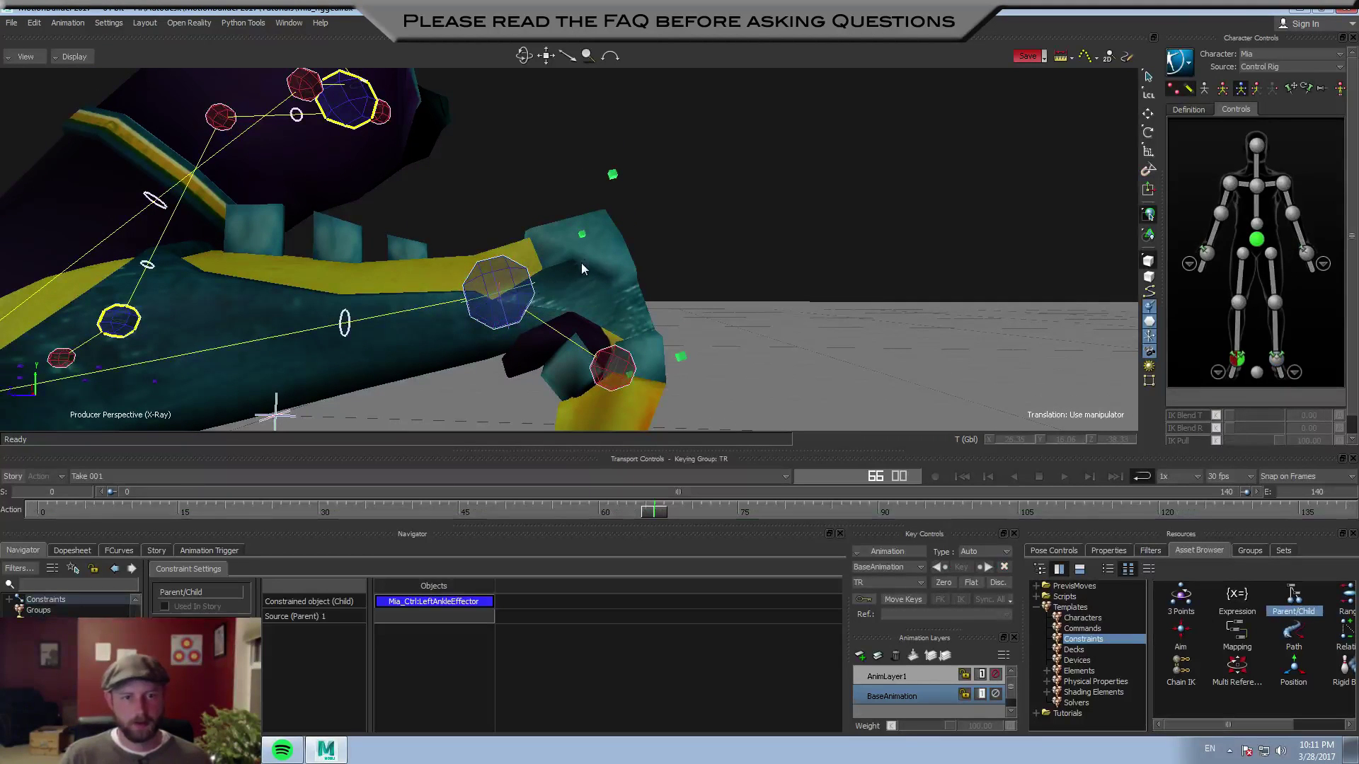
Assign Null 1 as the source parent of the left ankle effector's constraint
left_click_drag(580, 262, 521, 319)
left_click(524, 317)
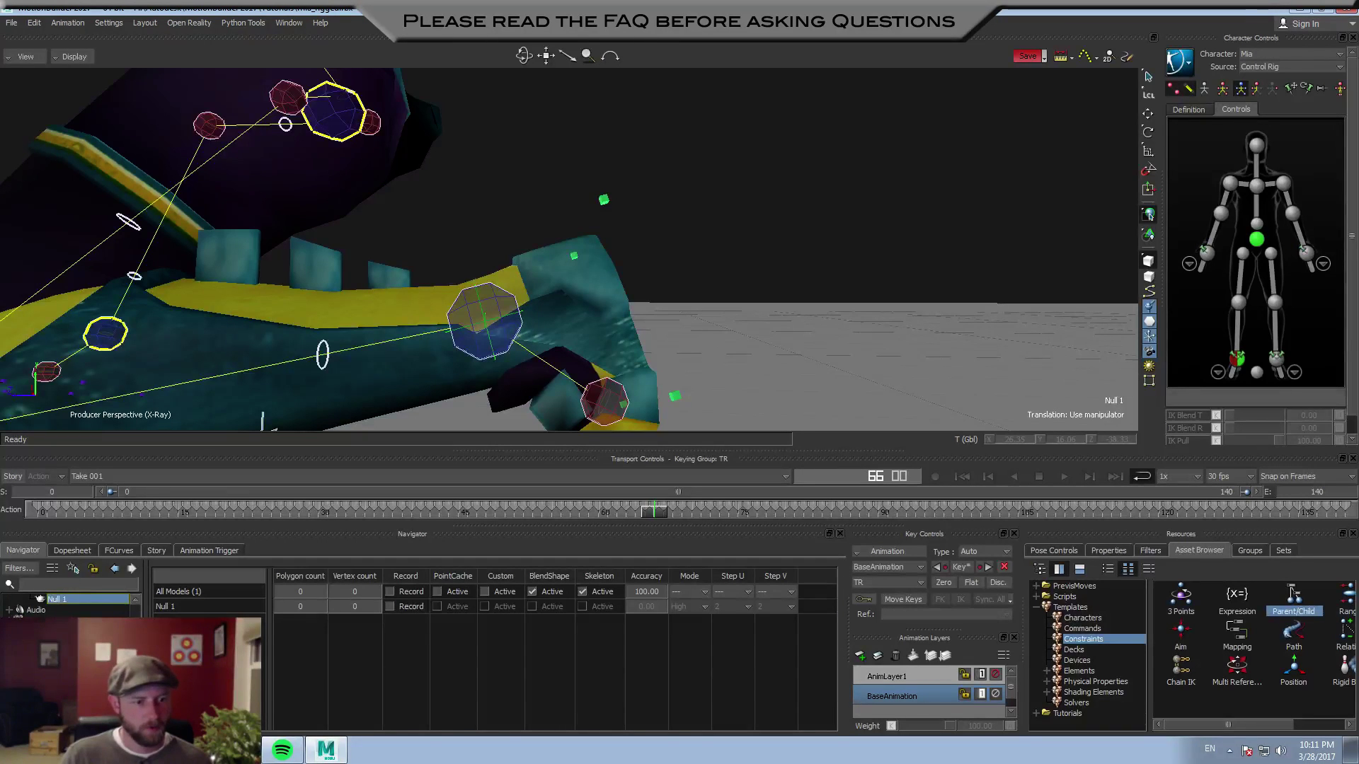
double_click(60, 659)
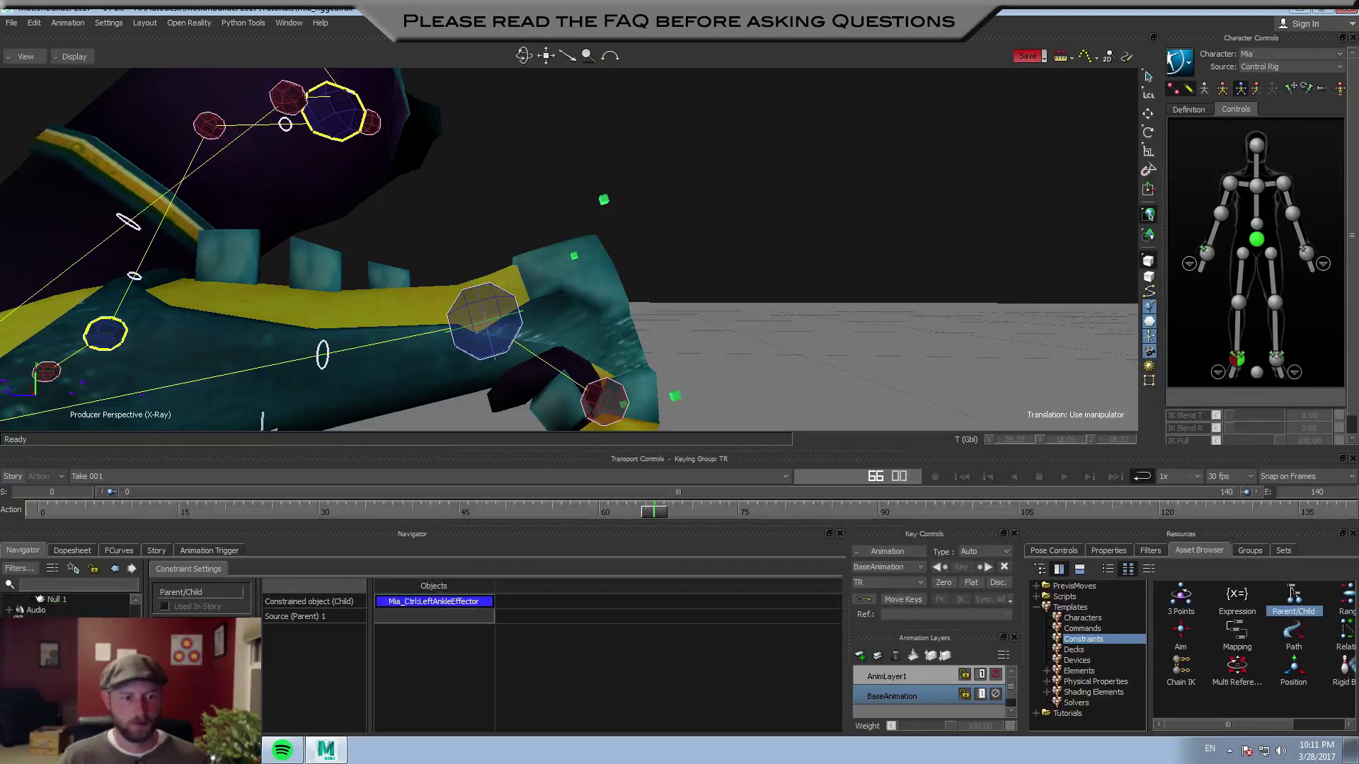
scroll(61, 614, "up", 1)
left_click(103, 611)
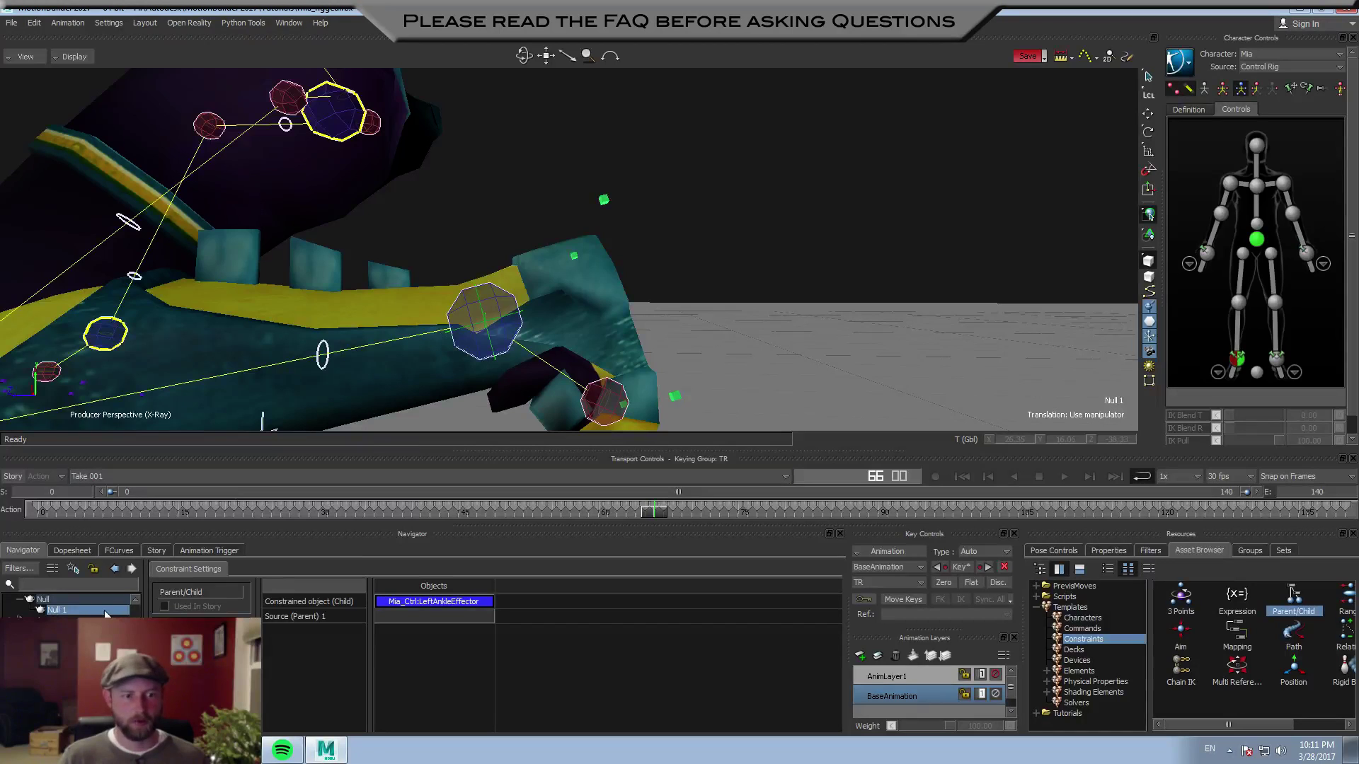
left_click_drag(103, 610, 433, 617)
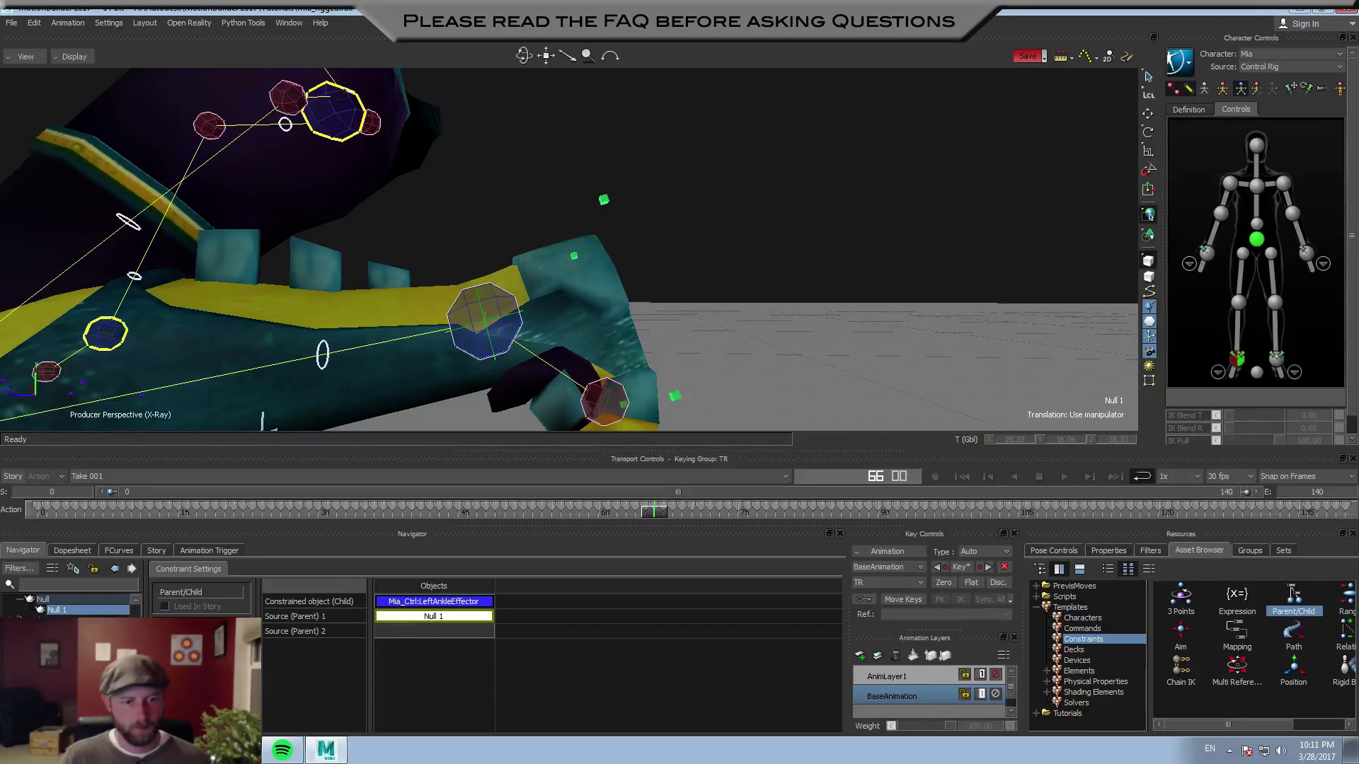
Try raising the toe null away from the toe tip, then undo the move
left_click_drag(768, 360, 566, 307, "ctrl")
left_click(586, 362)
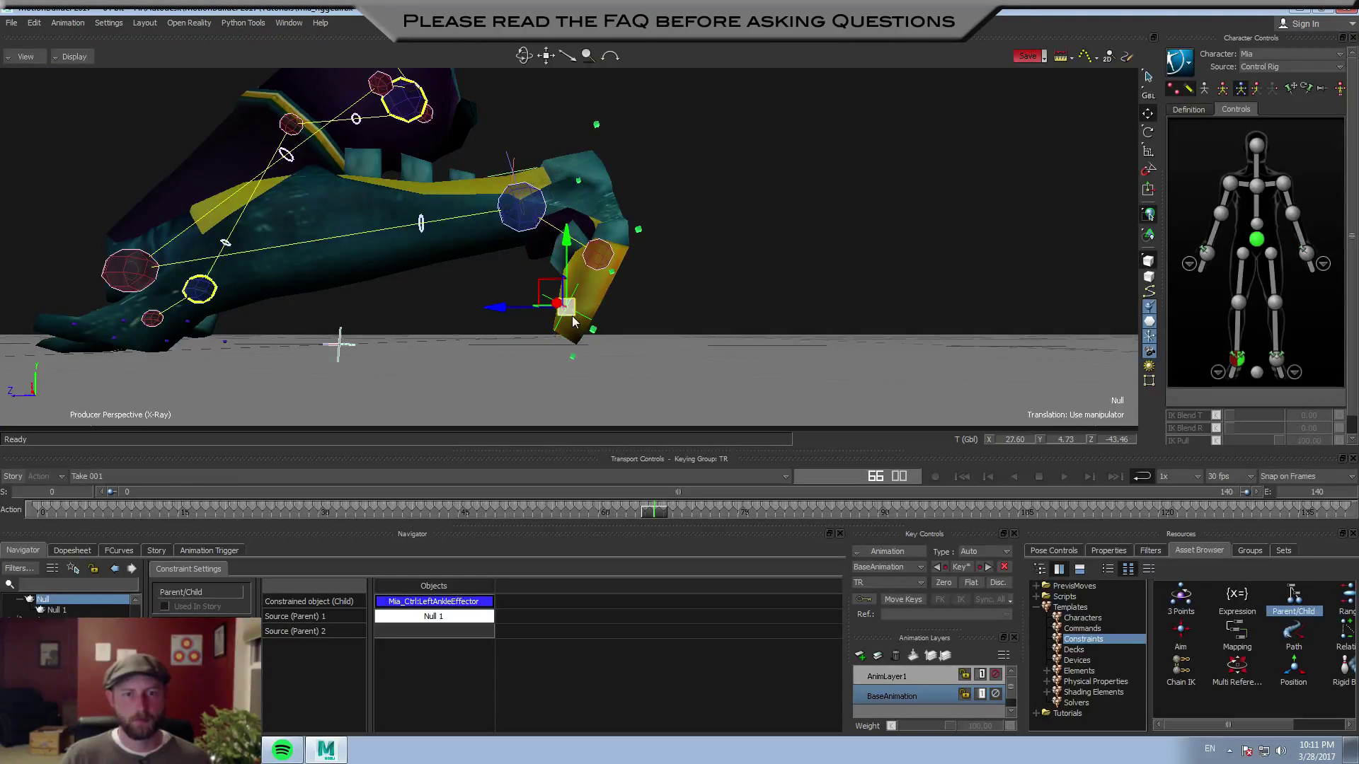
key("ctrl+z")
Set IK Blend T and IK Blend R of the left ankle effector to 100
left_click(526, 222)
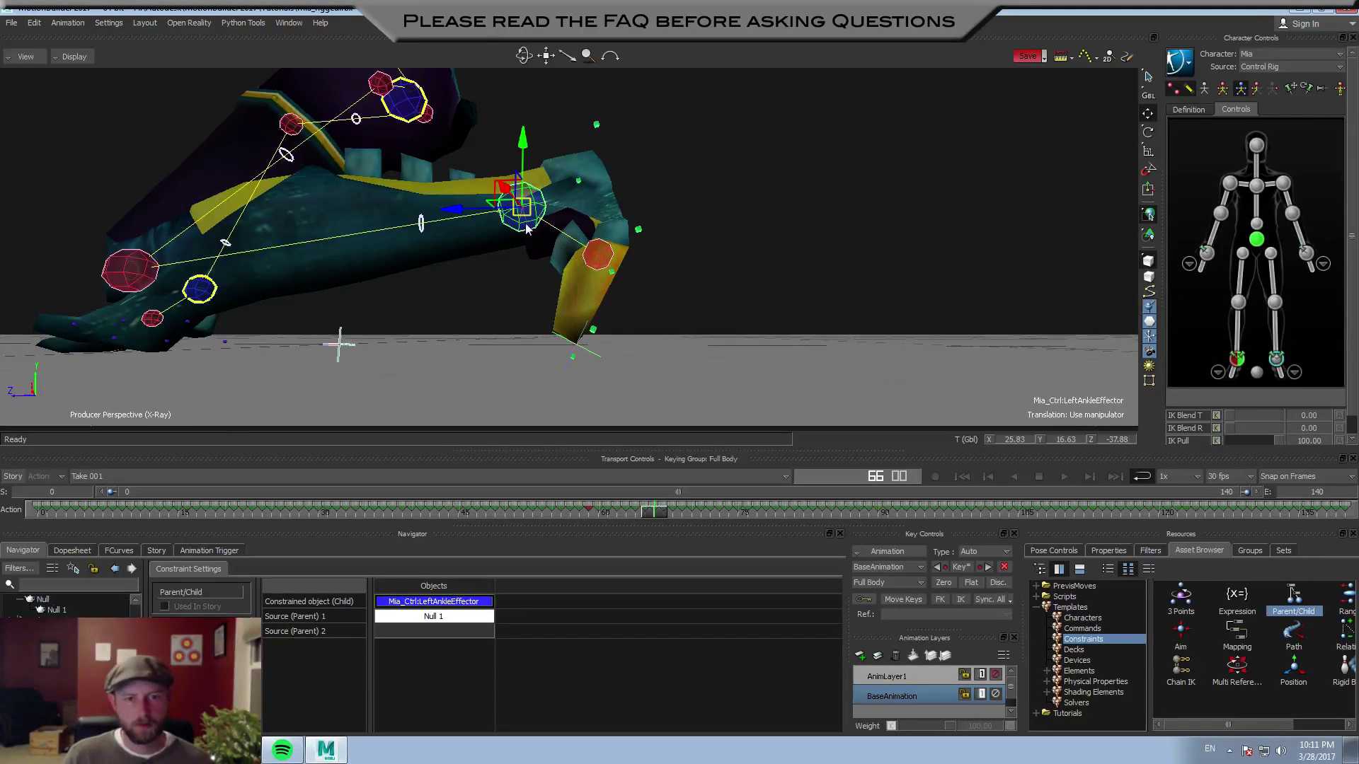
left_click_drag(1230, 416, 1282, 429)
left_click(645, 359)
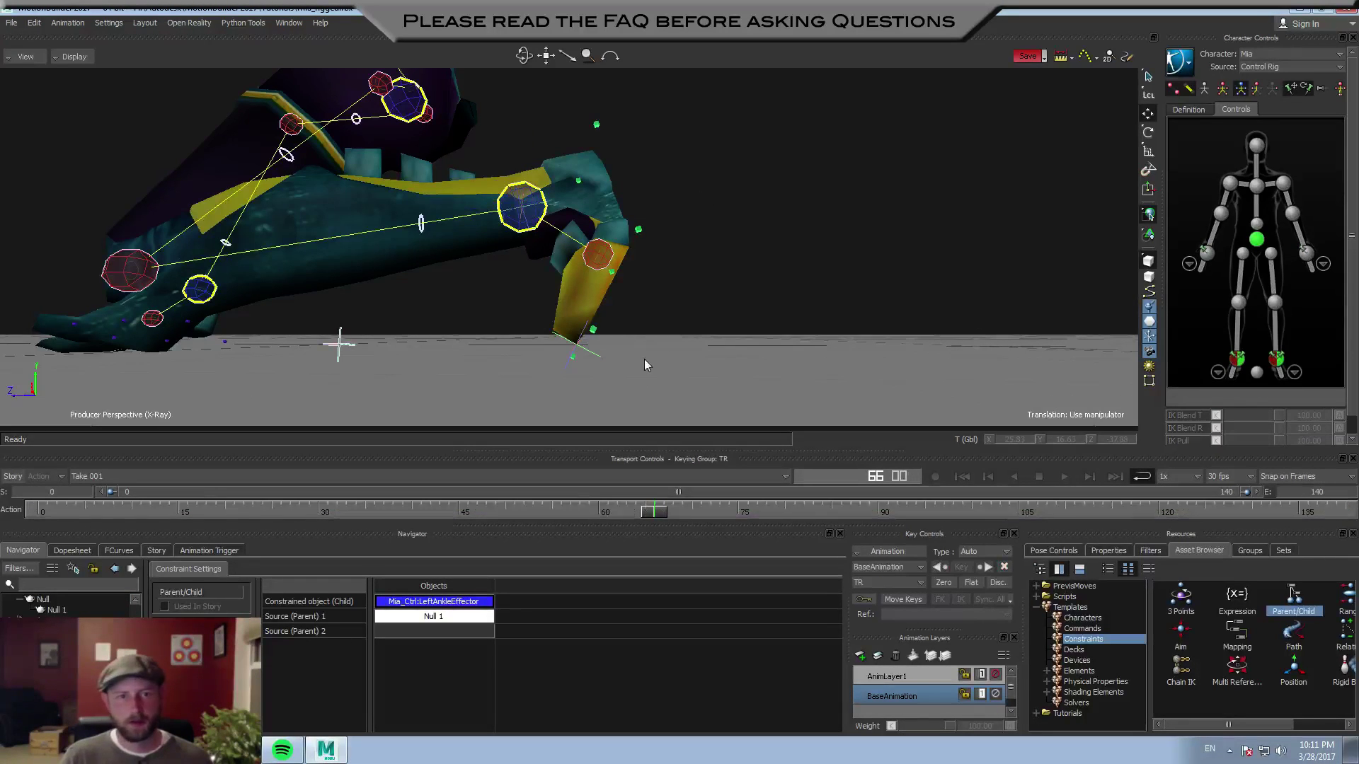
Test the blended ankle setup by lifting the toe null, then undo the lift
left_click(591, 356)
left_click_drag(575, 348, 559, 261)
key("ctrl+z")
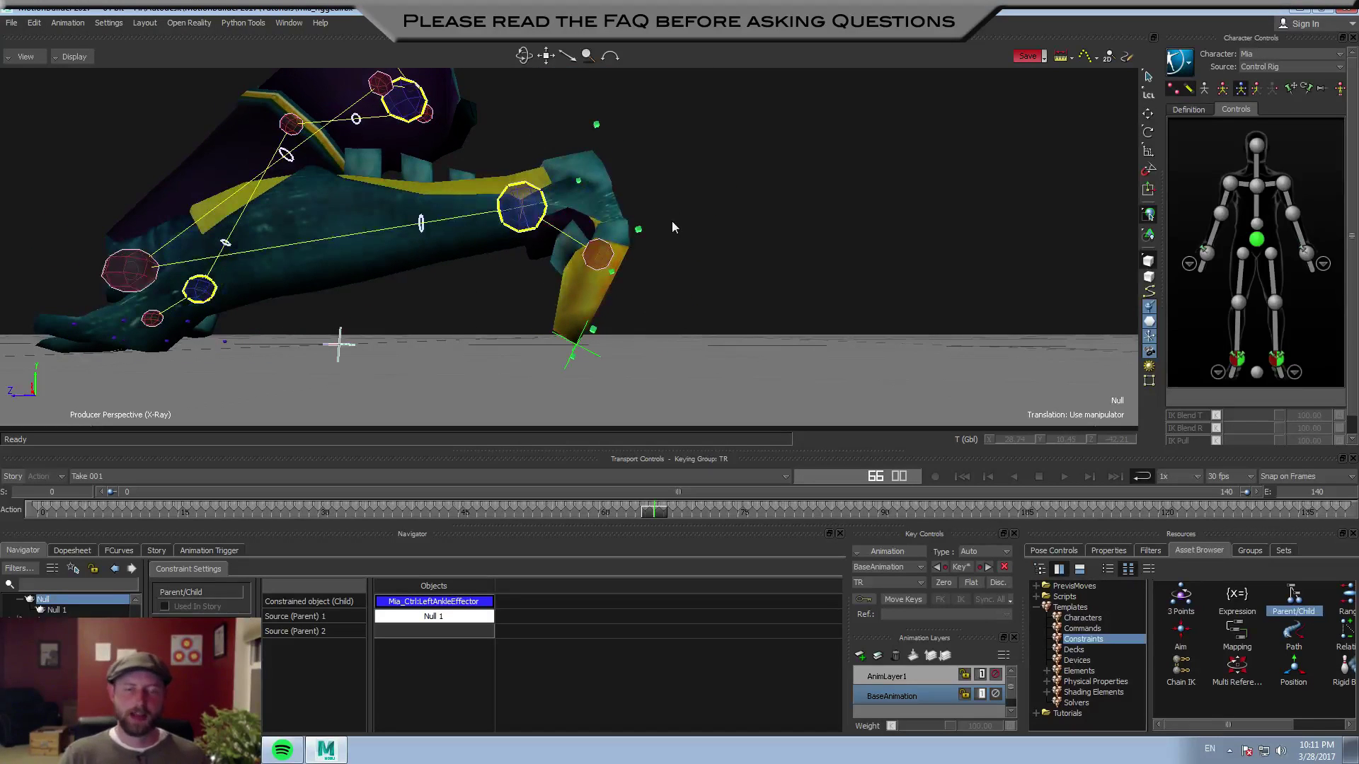
Flatten the toe null's Y translation curve over the whole take to about -0.09
left_click_drag(526, 234, 564, 274, "ctrl+shift")
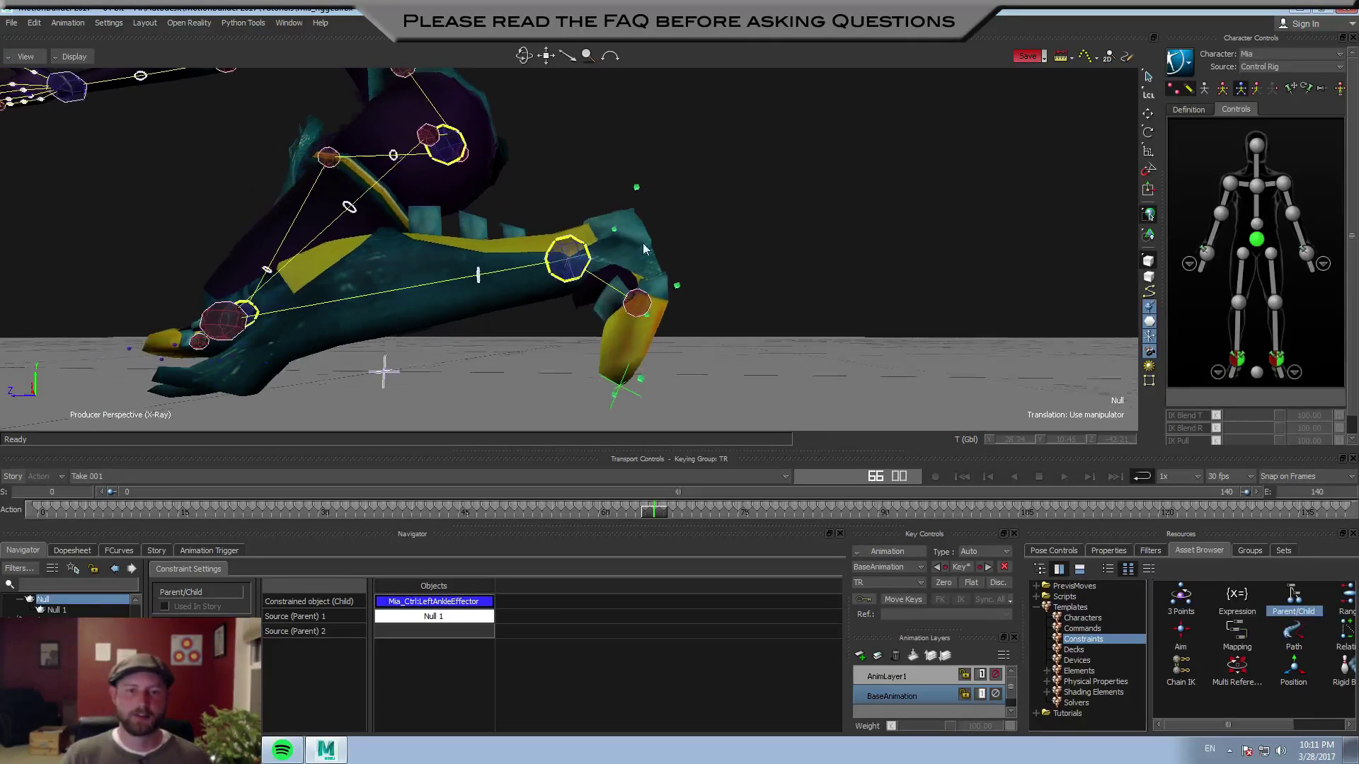
left_click_drag(651, 296, 708, 311, "ctrl+shift")
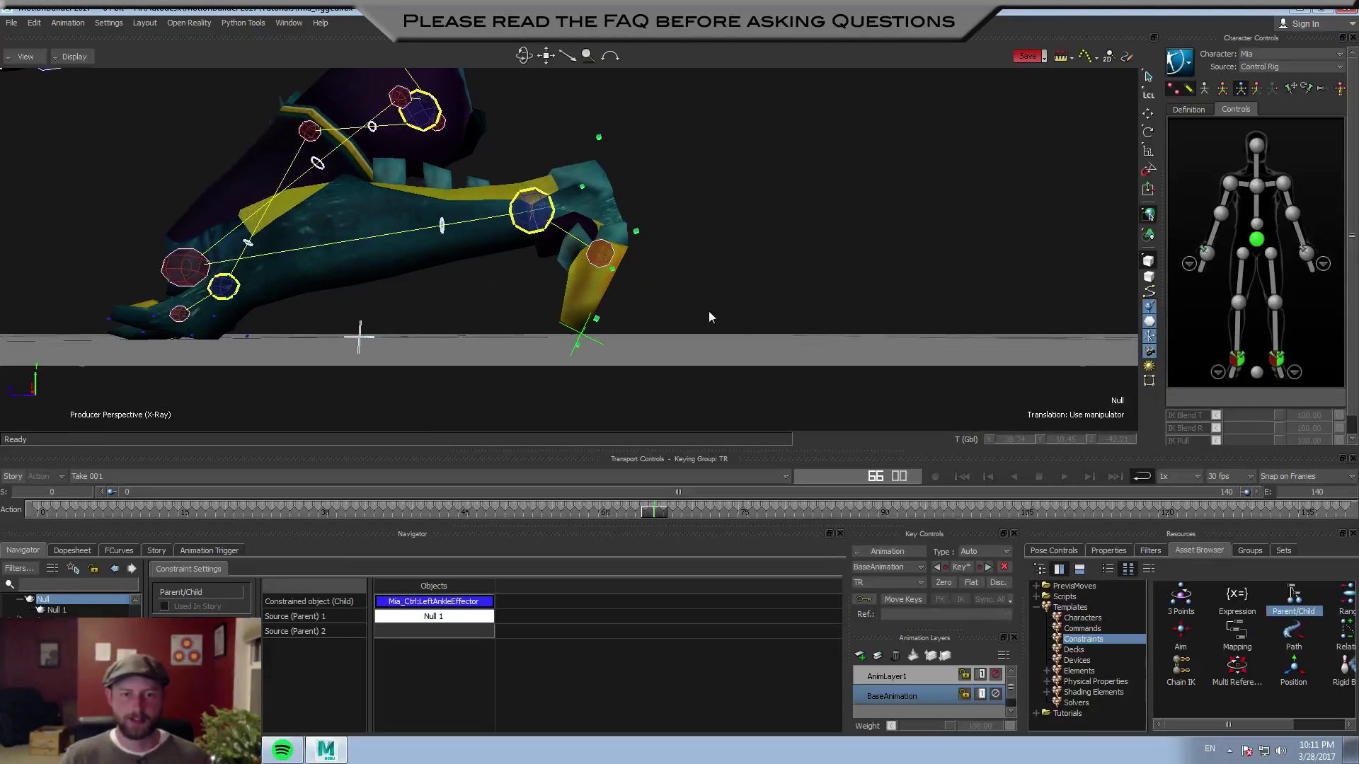
left_click_drag(437, 422, 436, 417, "ctrl+shift")
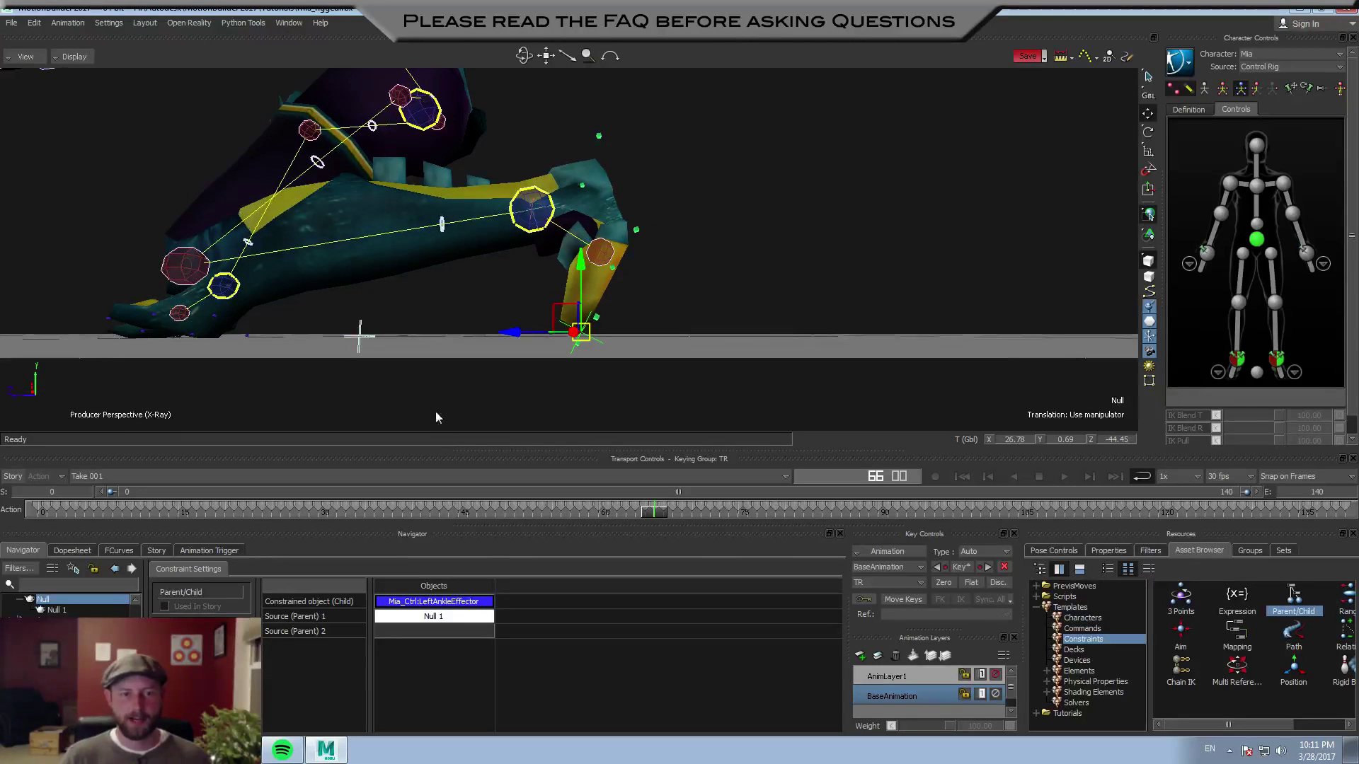
left_click(118, 551)
left_click(34, 638)
key("a")
mouse_move(441, 663)
left_mouse_down("shift")
mouse_move(449, 649)
mouse_move(427, 662)
left_mouse_up("shift")
left_click_drag(620, 713, 652, 697)
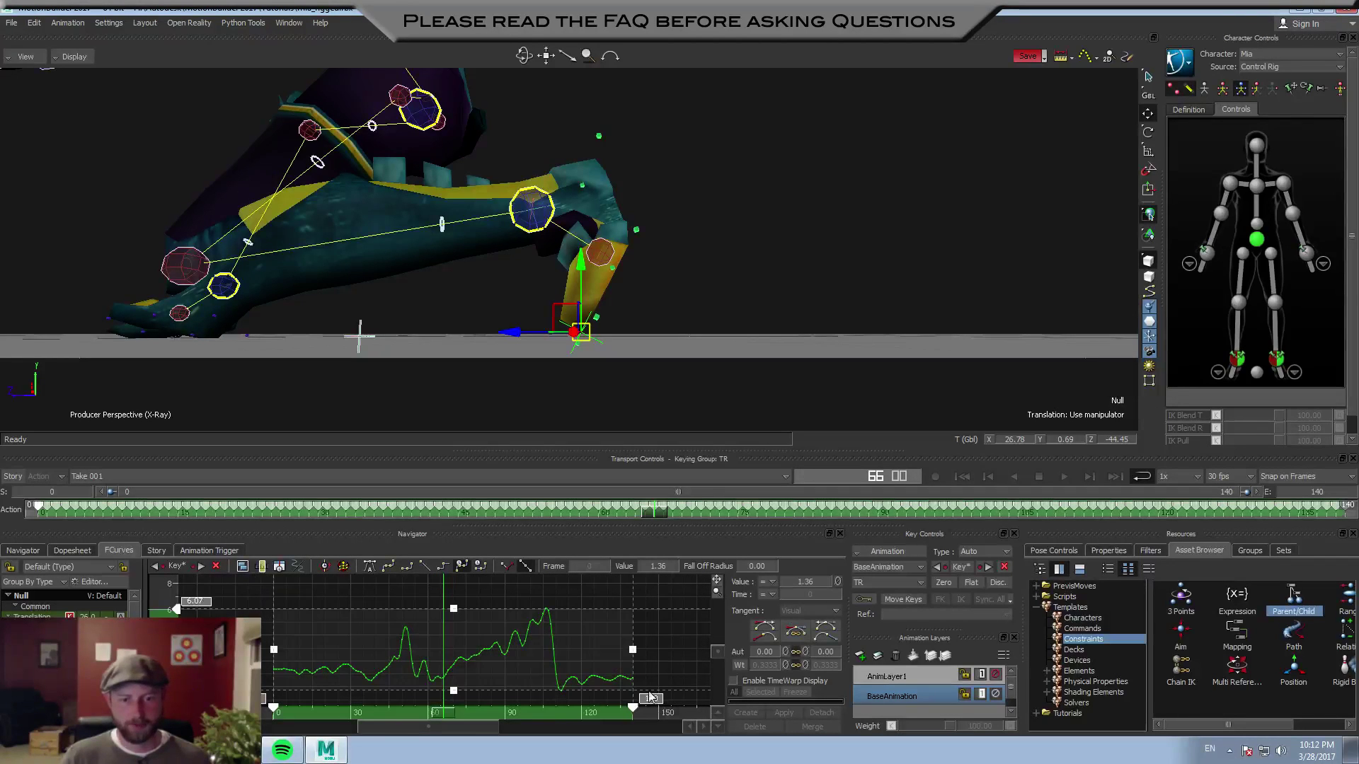
left_click_drag(610, 610, 629, 690)
left_click(666, 651)
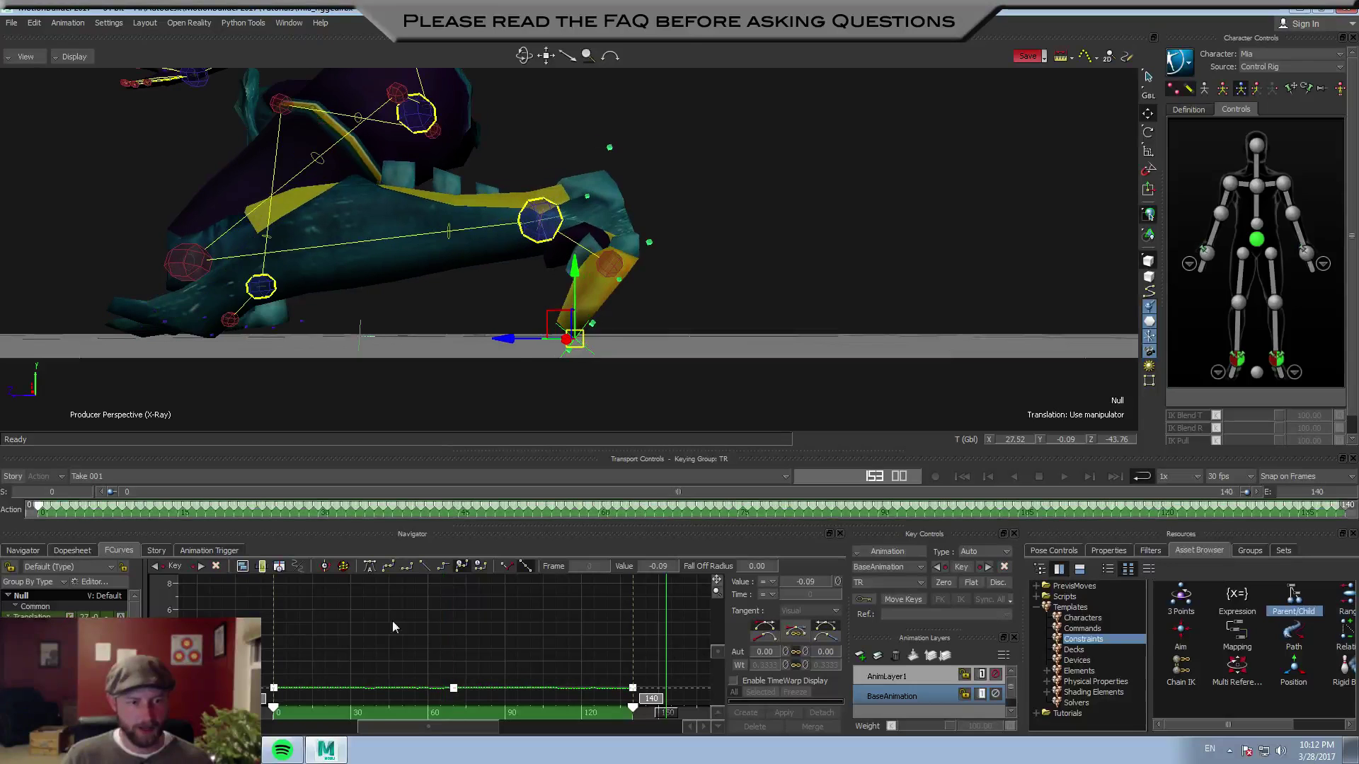
Flatten the toe null's X translation curve over the whole take and lower it to about 28.2
left_click(43, 628)
key("a")
left_click_drag(504, 645, 393, 654, "ctrl")
right_click(455, 687)
right_click(443, 669)
left_click(396, 671)
left_click_drag(334, 588, 674, 606)
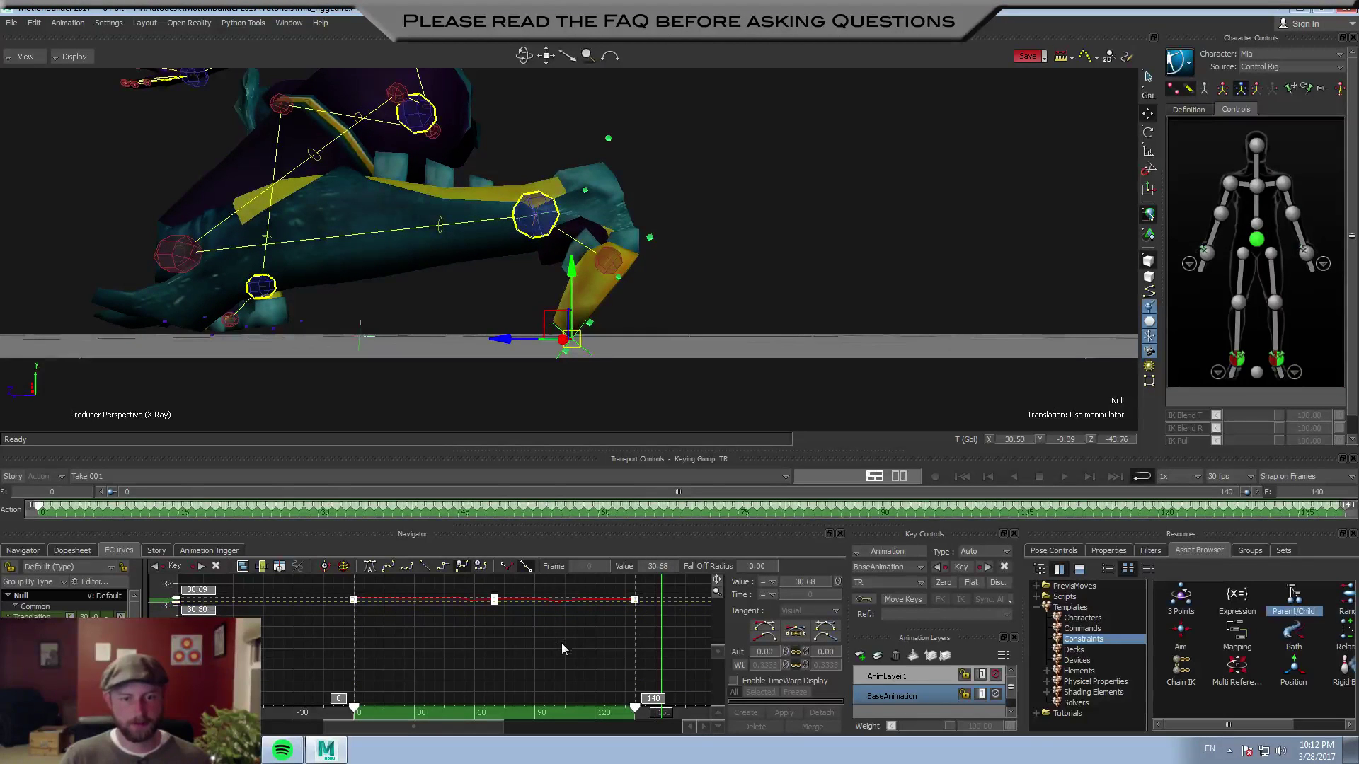
left_click_drag(562, 643, 563, 672)
Flatten the toe null's Z translation curve over the whole take to about -49
left_click(44, 649)
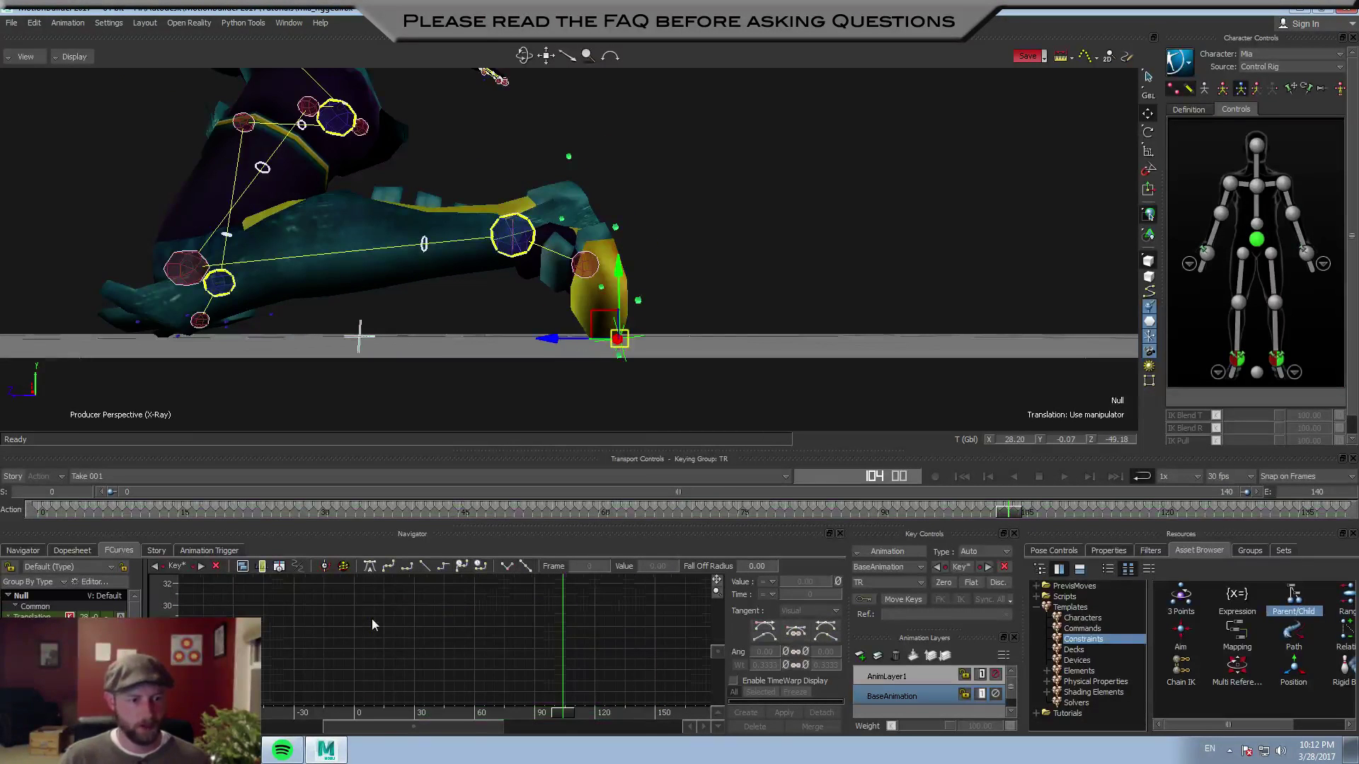
key("a")
left_click_drag(431, 612, 321, 639, "ctrl")
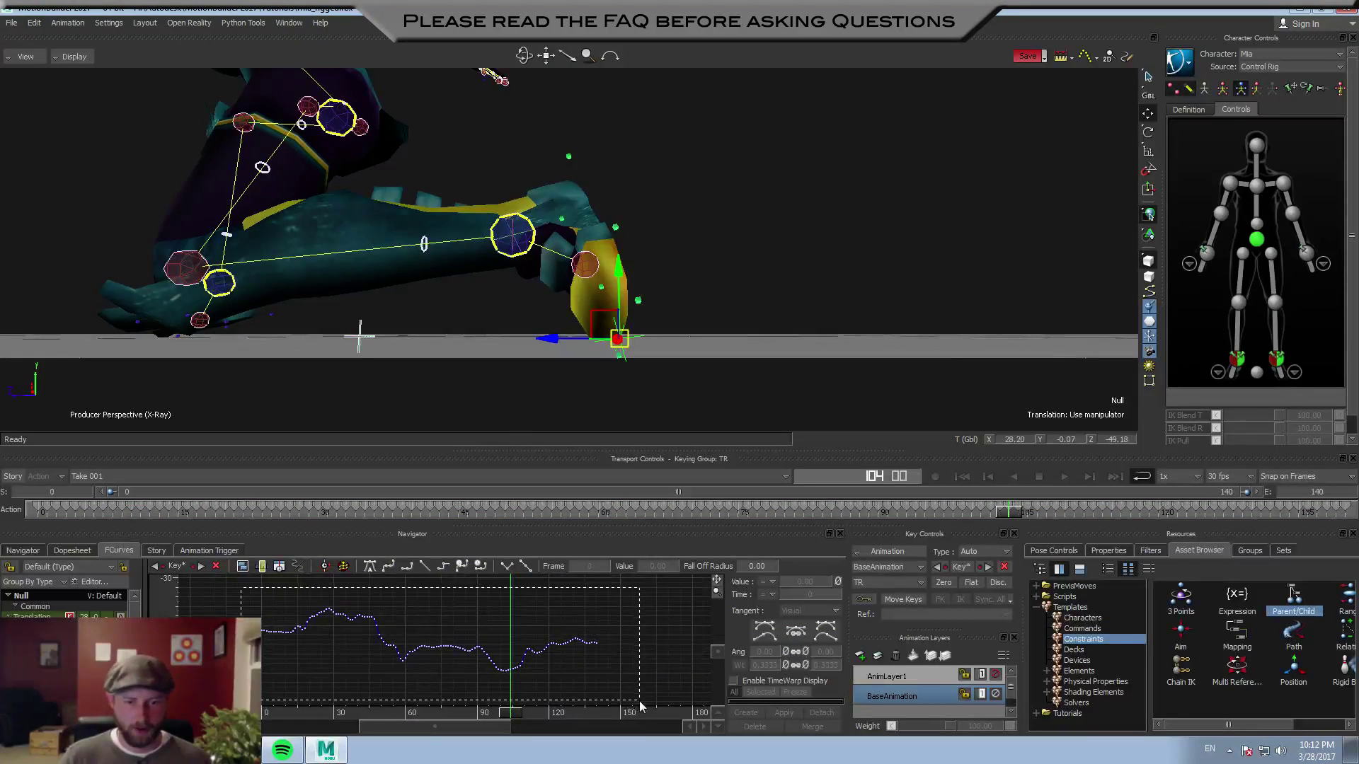
left_click_drag(640, 701, 639, 700)
left_click_drag(648, 611, 666, 668)
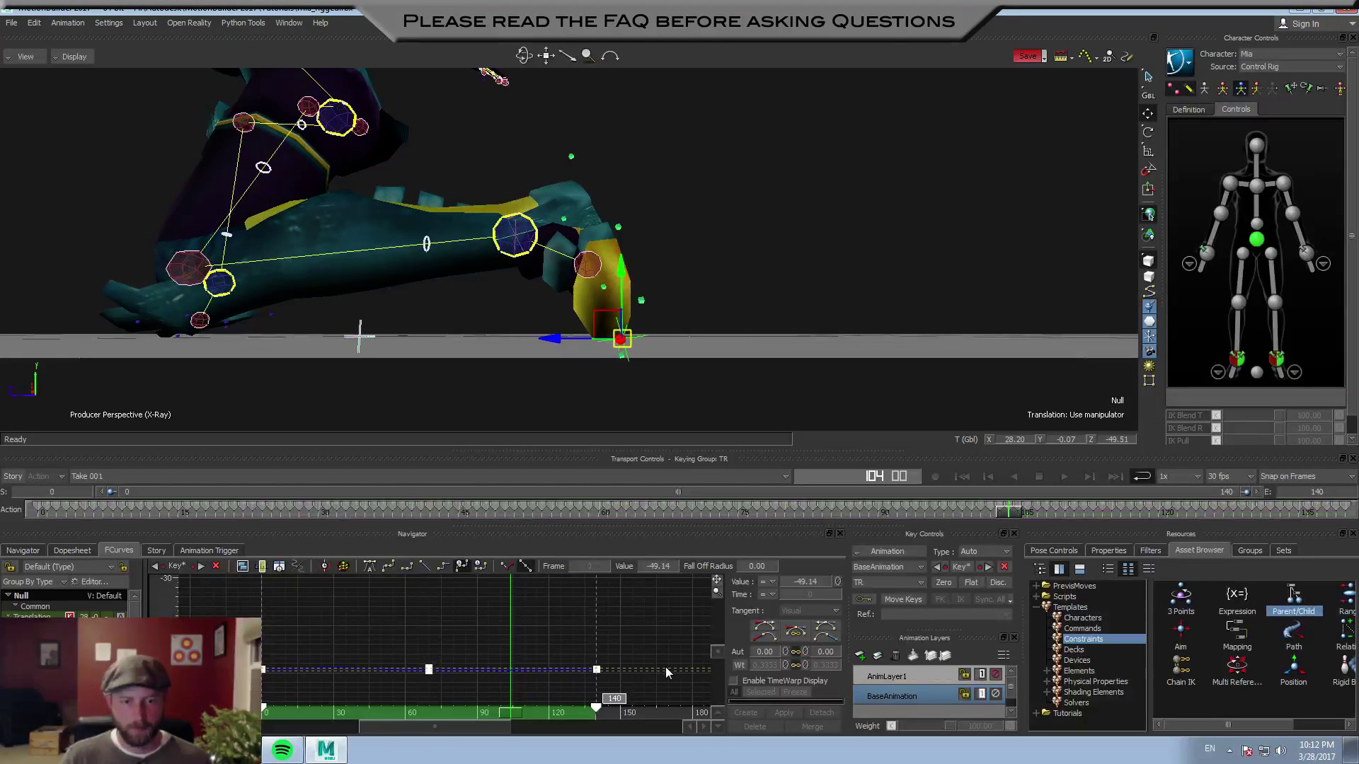
left_click(653, 632)
Switch the viewport to Models Only display and play back the take to check the back foot for sliding
left_click_drag(800, 272, 792, 202, "ctrl+shift")
left_click(825, 218)
key("ctrl+a")
key("space")
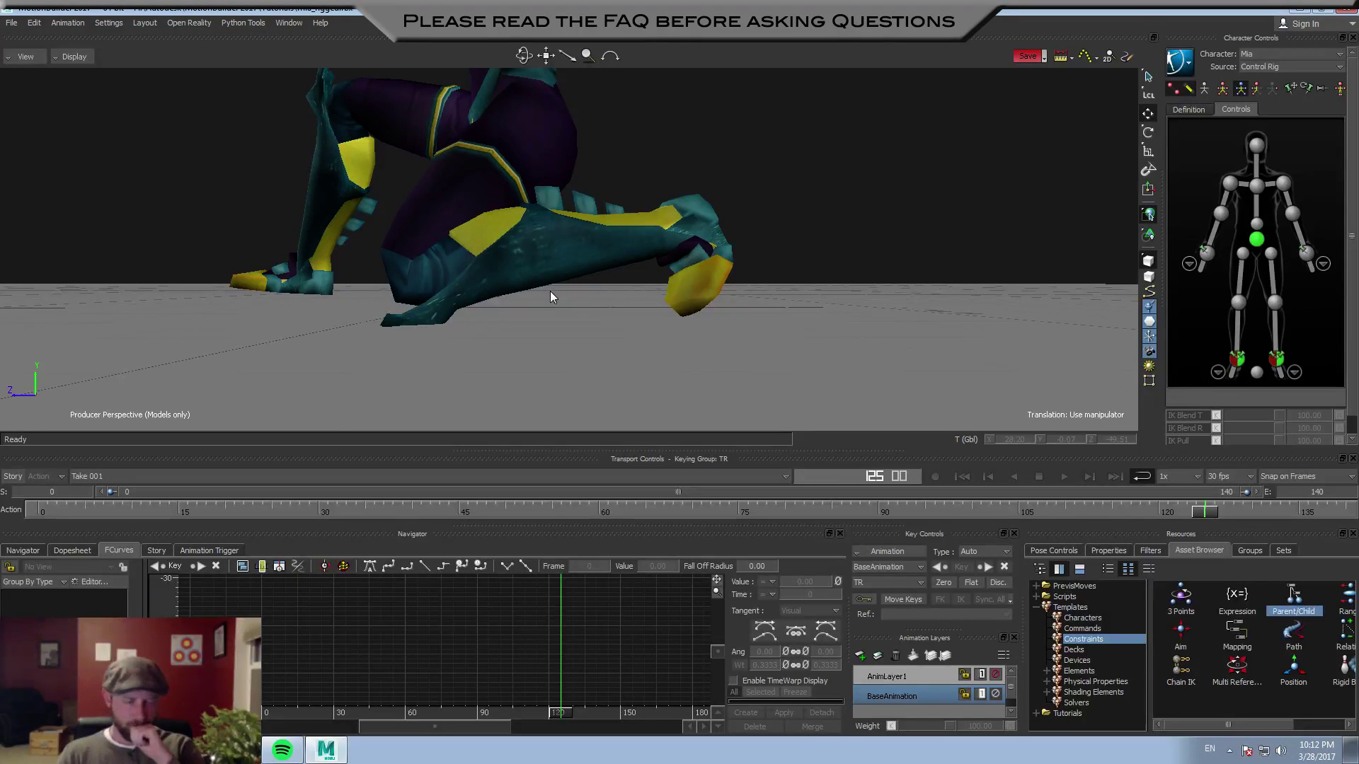
key("space")
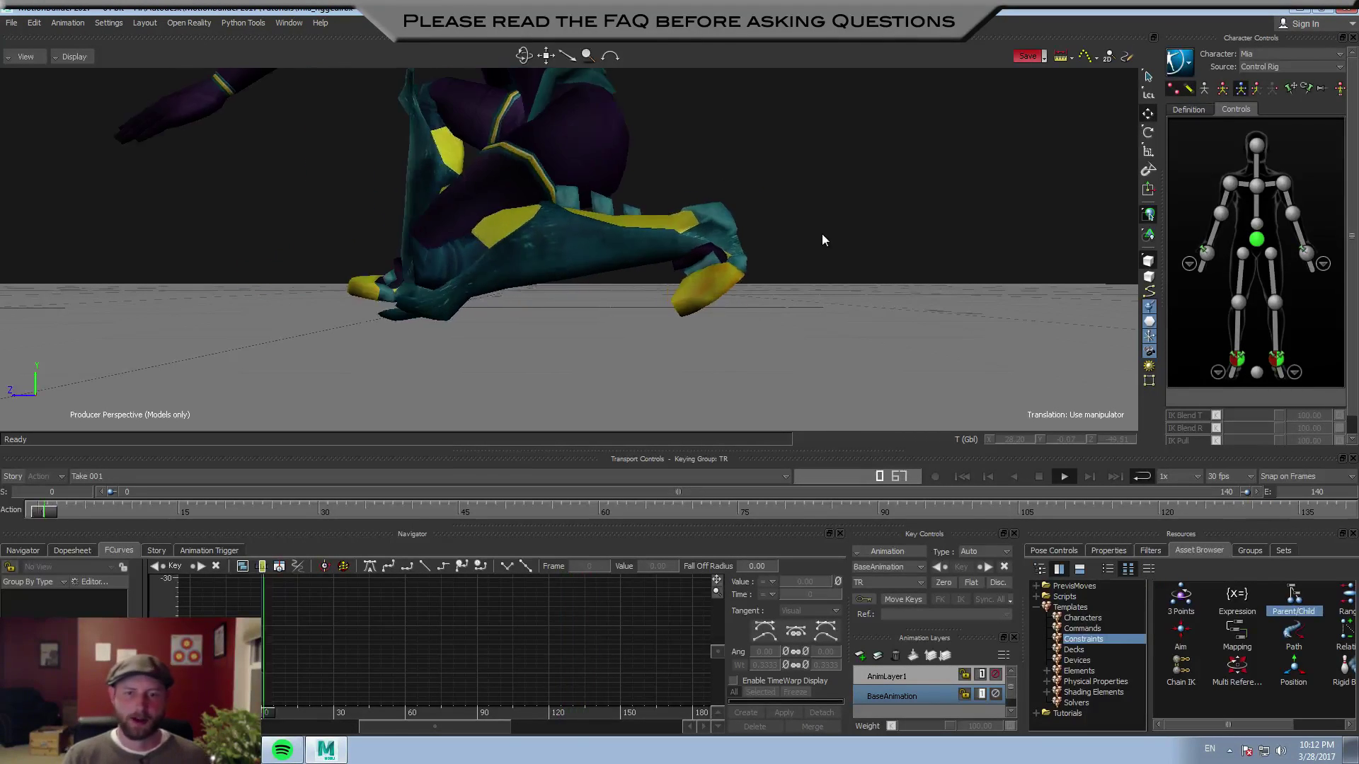
key("space")
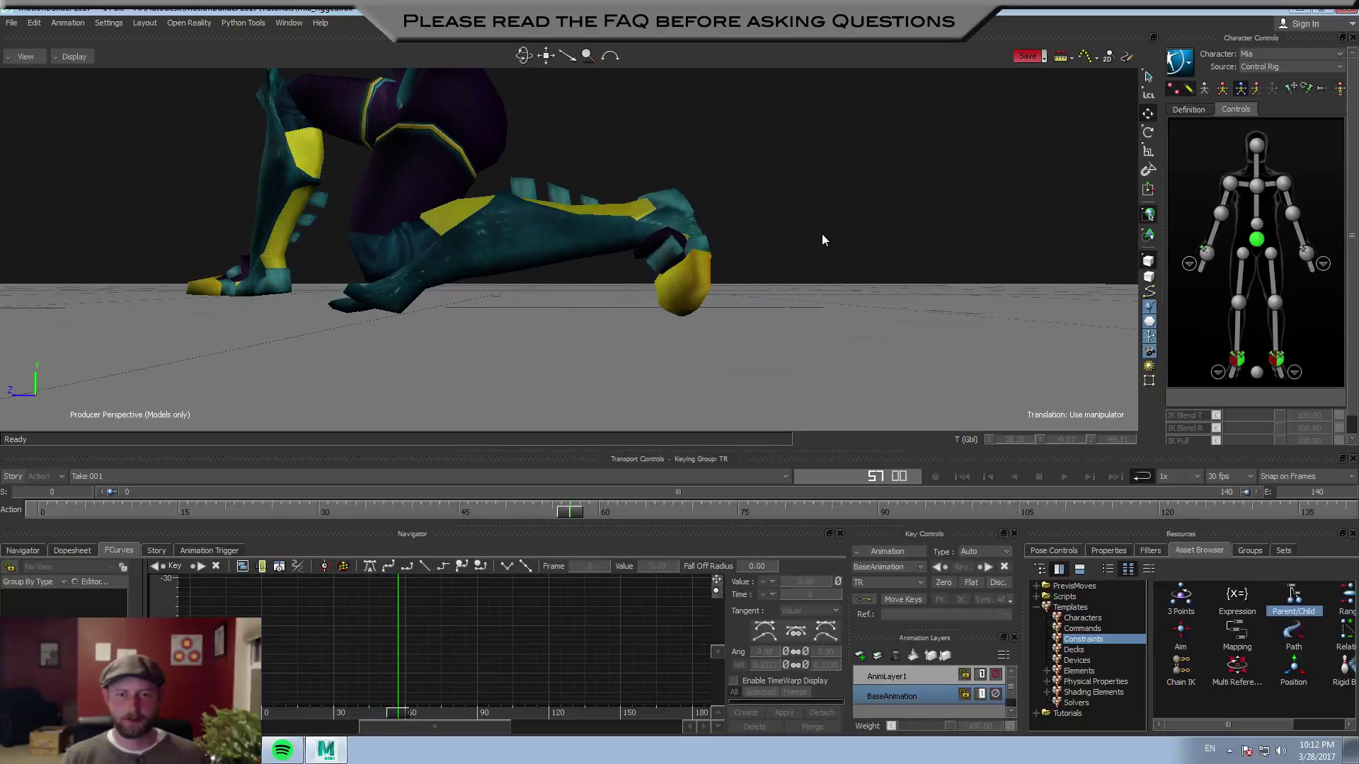
Play back the take with the back foot framed up close to check its toe contact with the floor
middle_click_drag(893, 312, 758, 296, "alt")
scroll(758, 303, "up", 1)
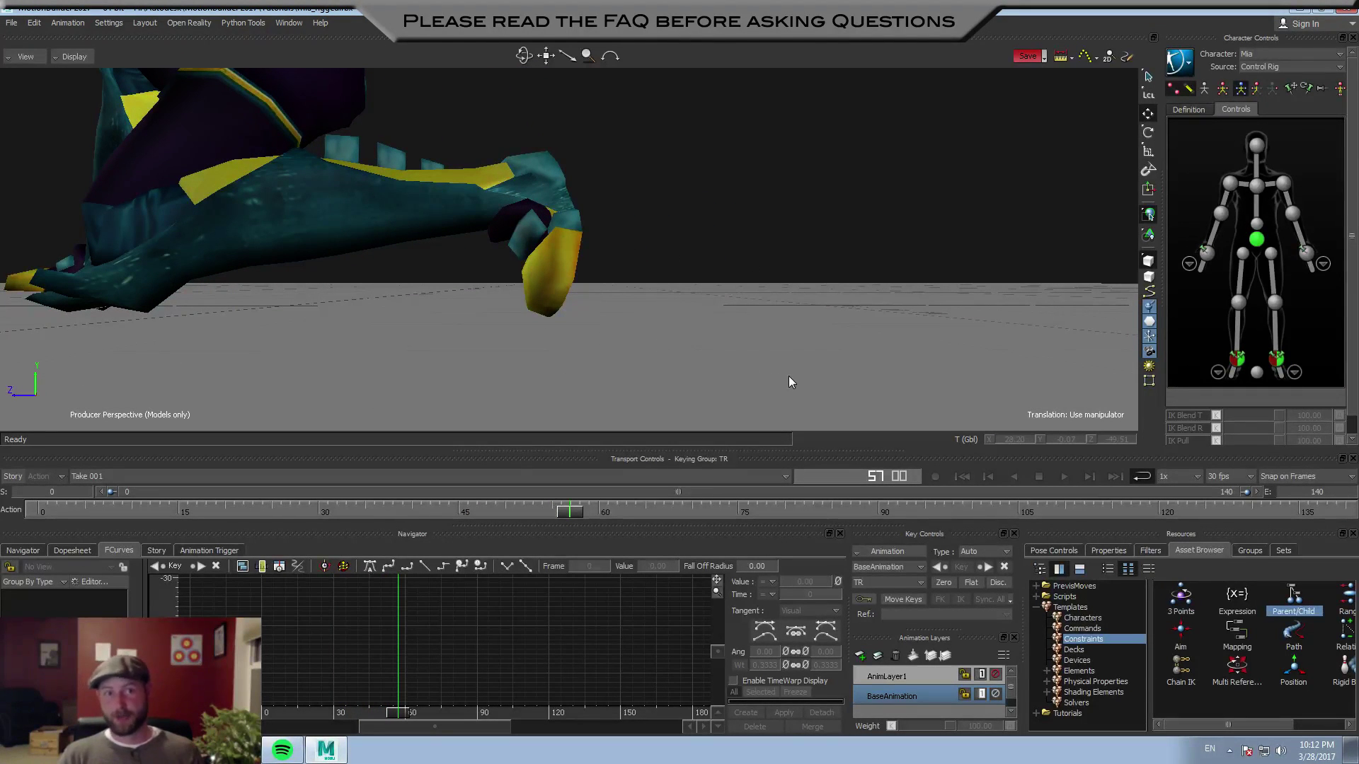
key("space")
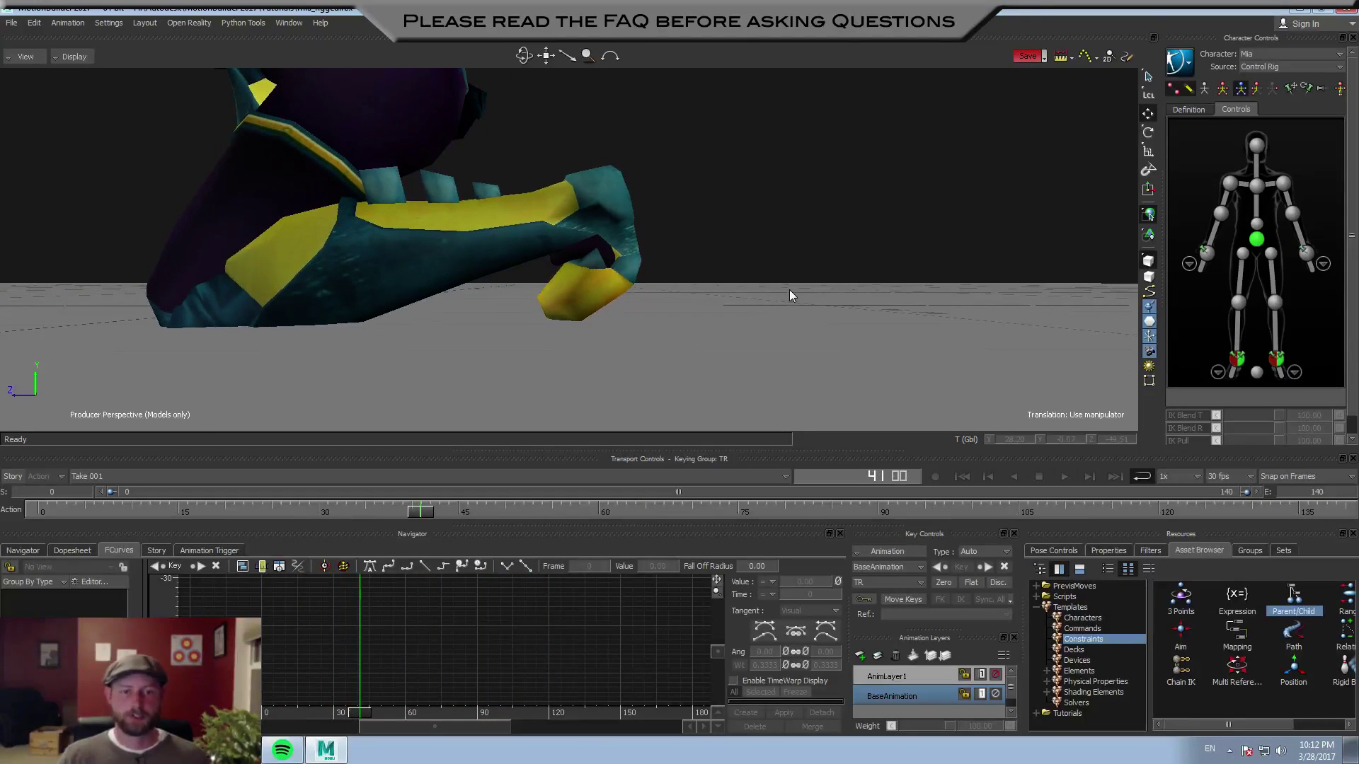
Switch the viewport to X-Ray display and replay the take to examine the back foot's rig and nulls
key("ctrl+a")
left_click_drag(785, 296, 799, 325, "ctrl+shift")
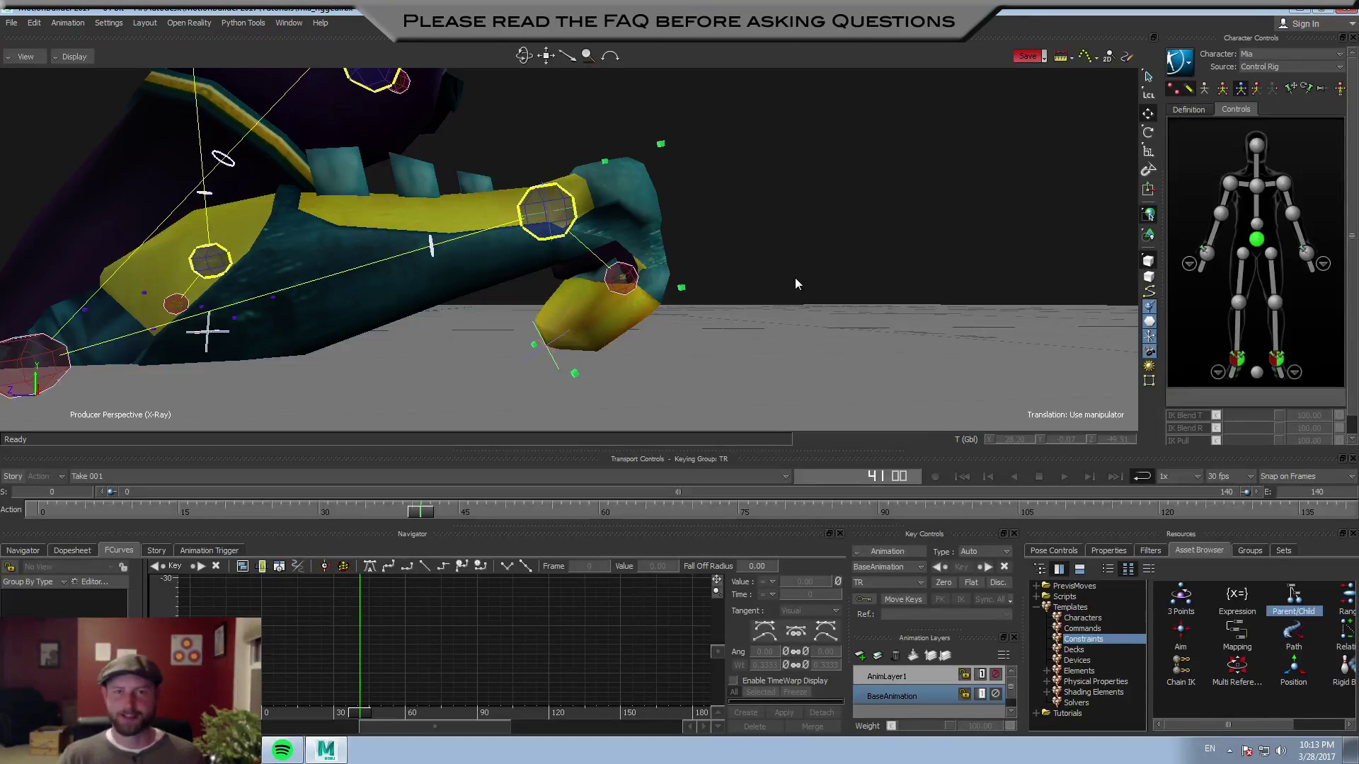
left_click_drag(806, 252, 826, 256, "ctrl+shift")
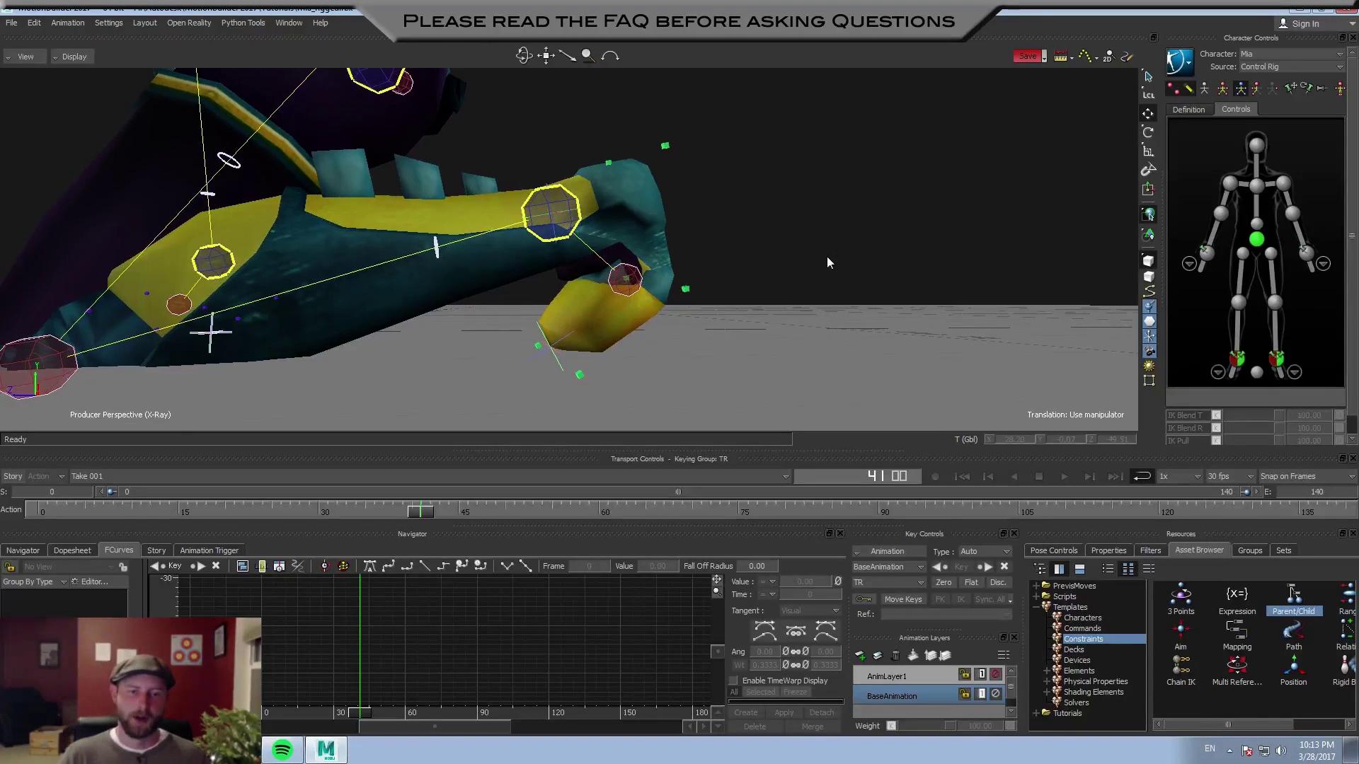
key("ctrl+space")
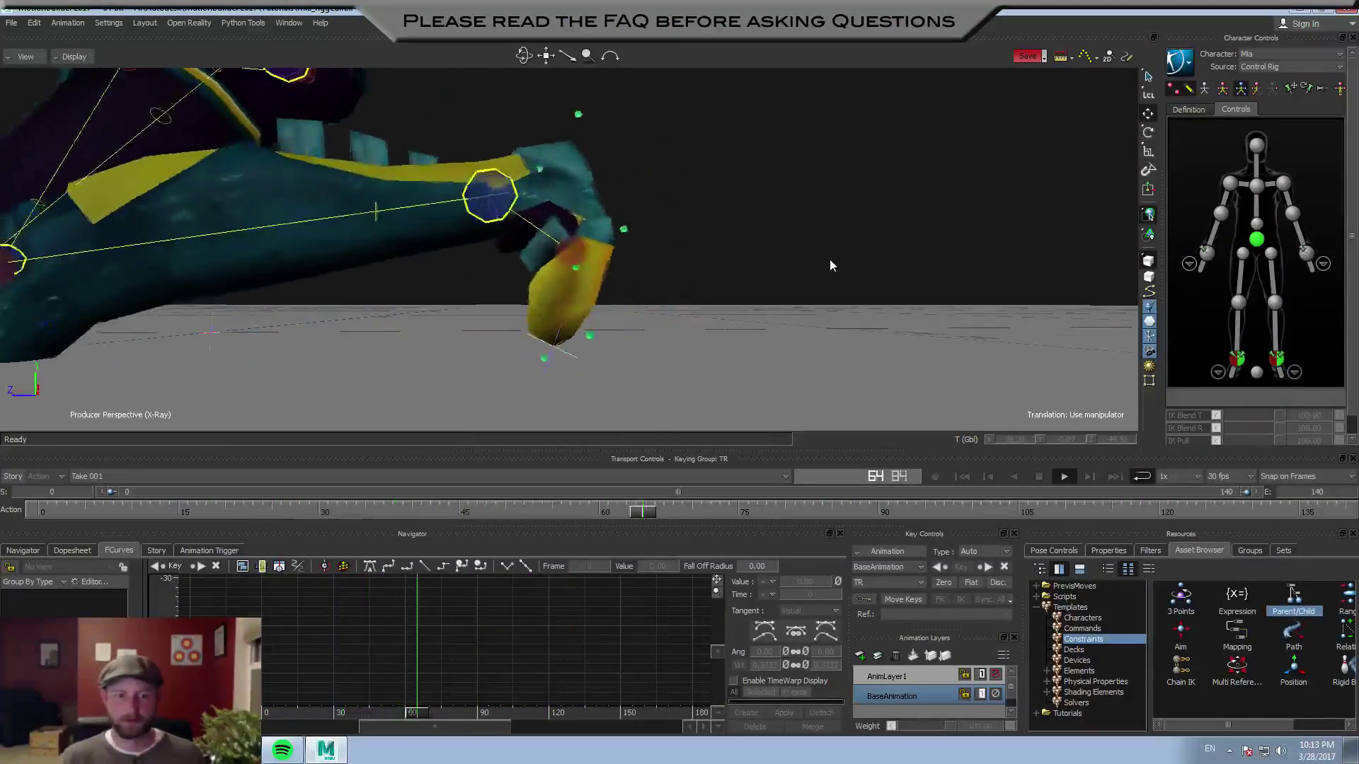
key("ctrl+space")
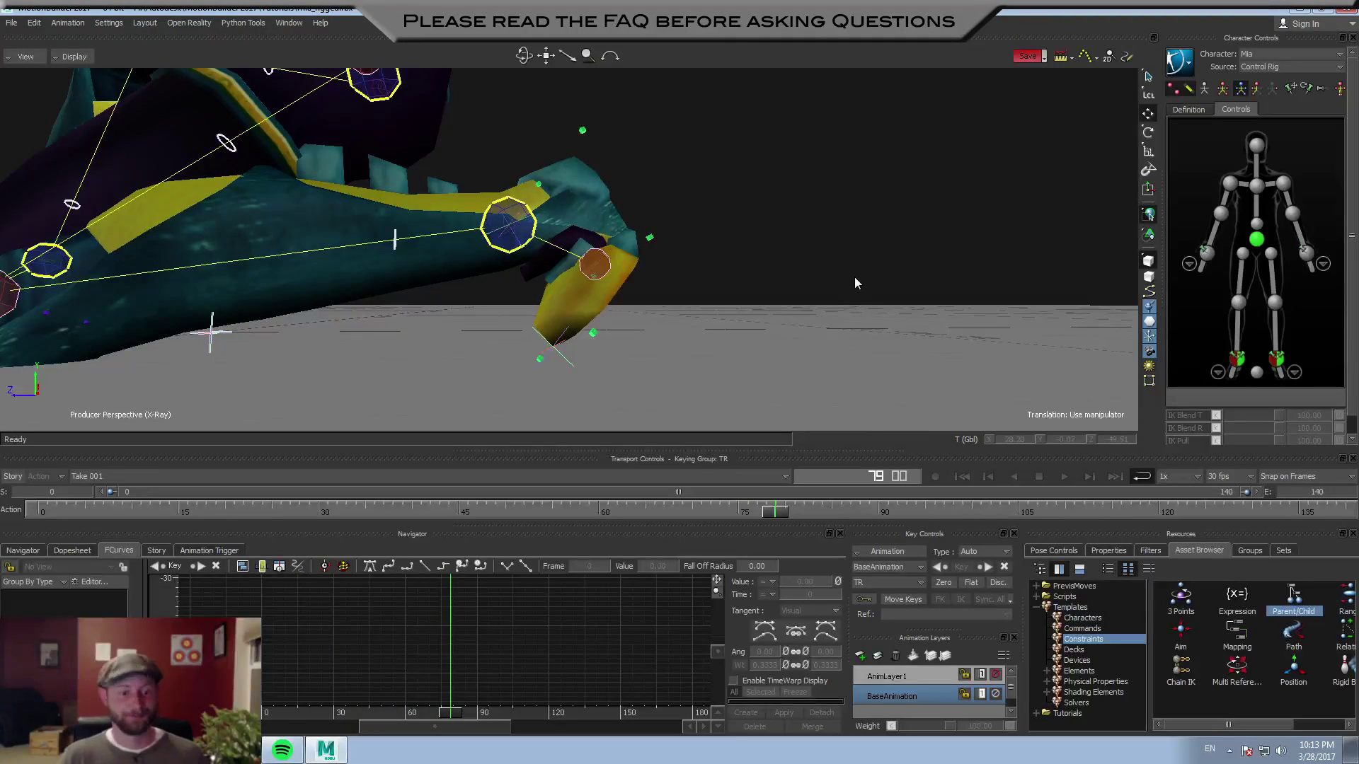